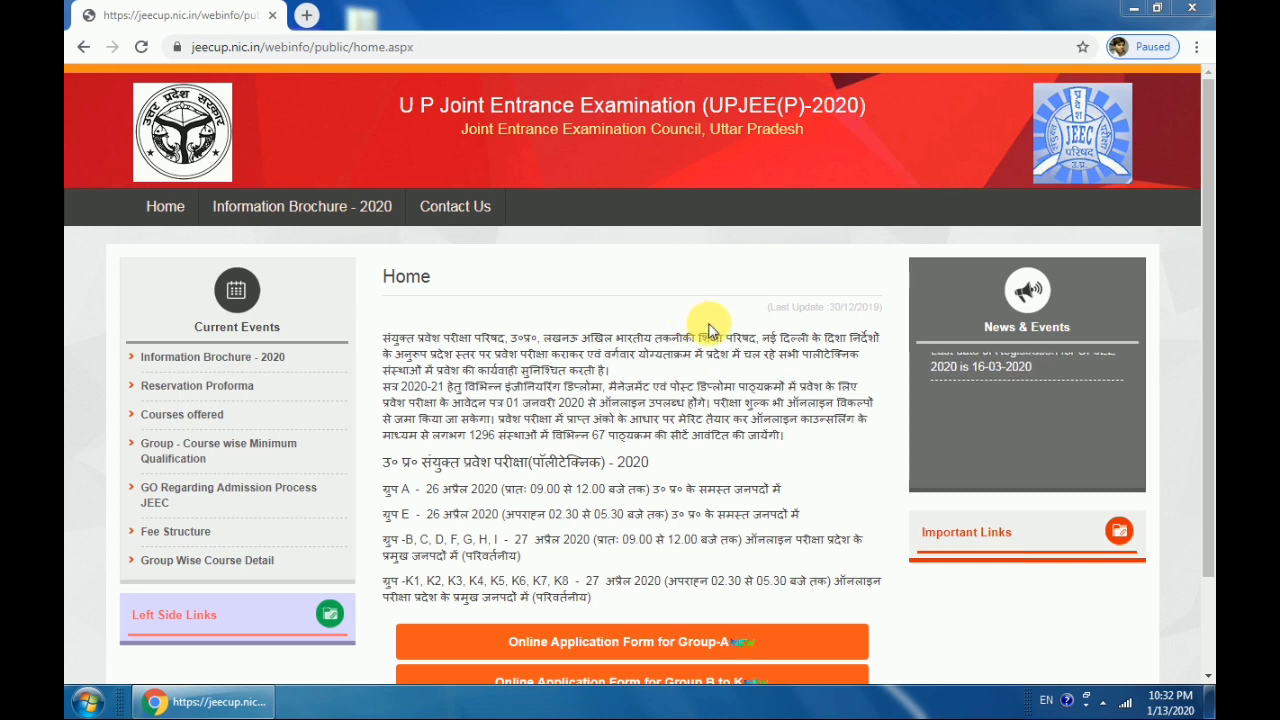
# Look over the JEECUP home page and reload it twice
pyautogui.scroll(-1, 1210, 297)
pyautogui.scroll(-1, 1210, 297)
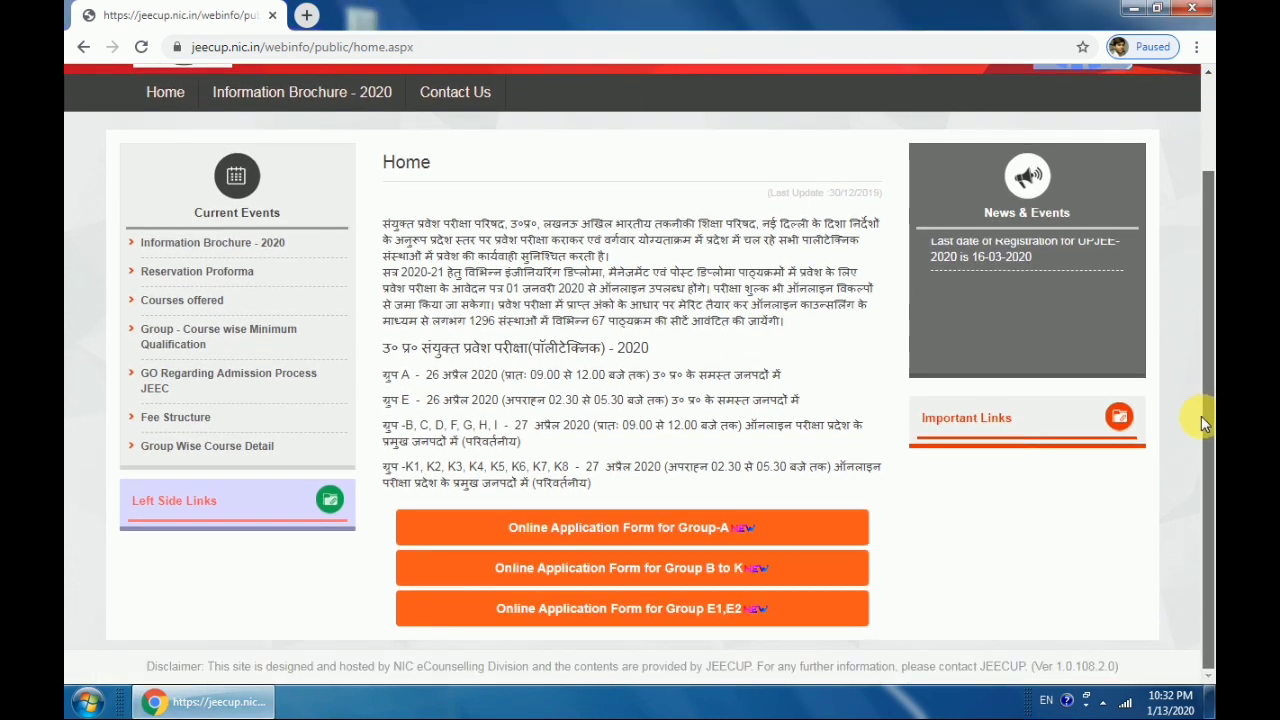
pyautogui.scroll(2, 1200, 416)
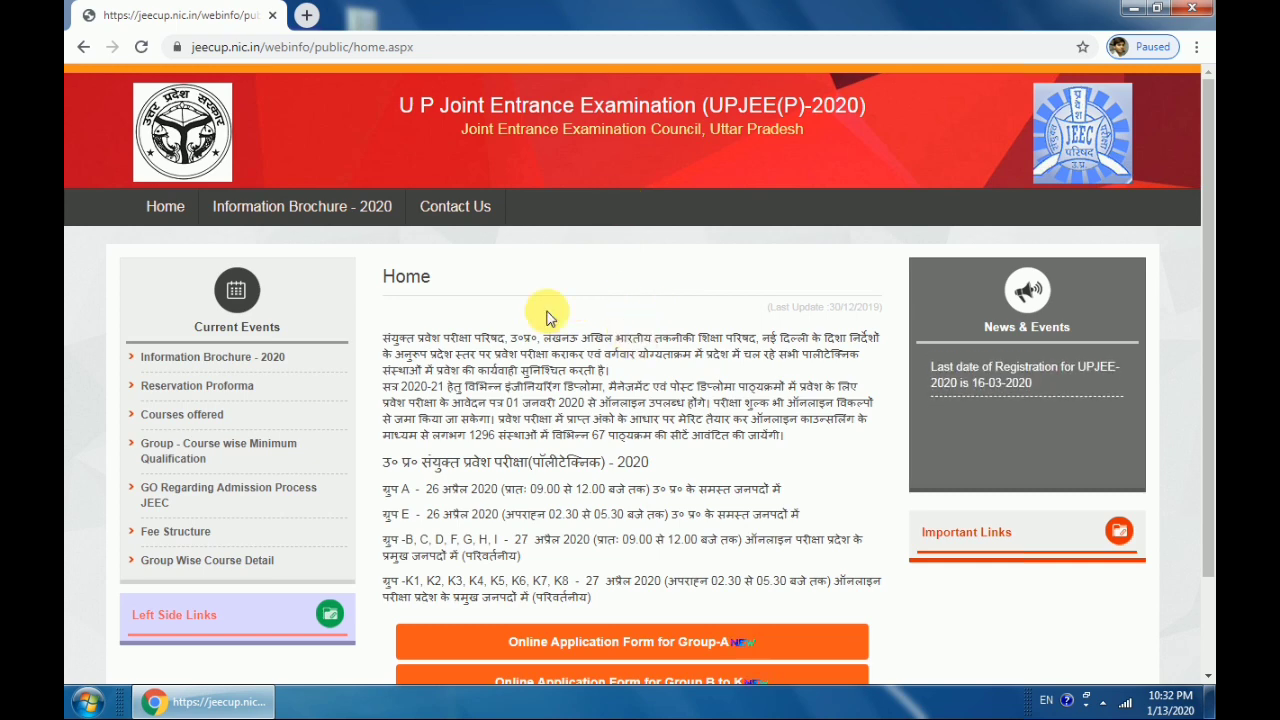
pyautogui.scroll(-1, 640, 340)
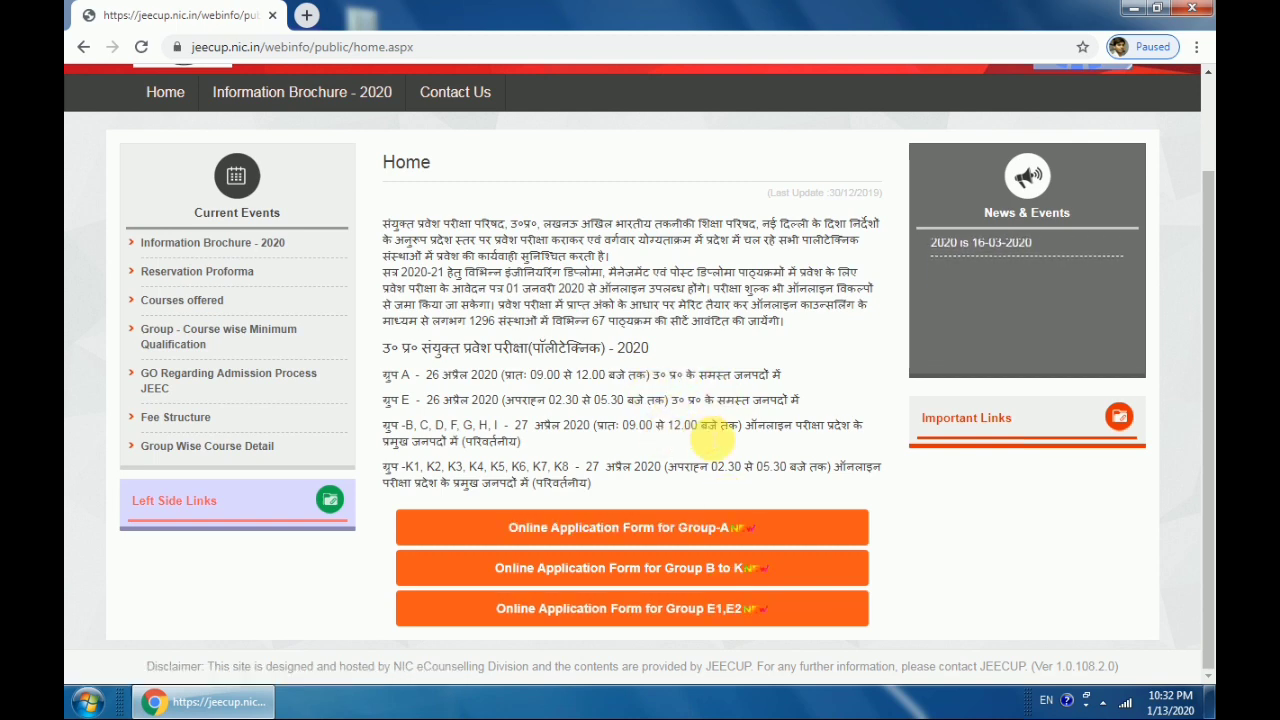
pyautogui.press('F5')
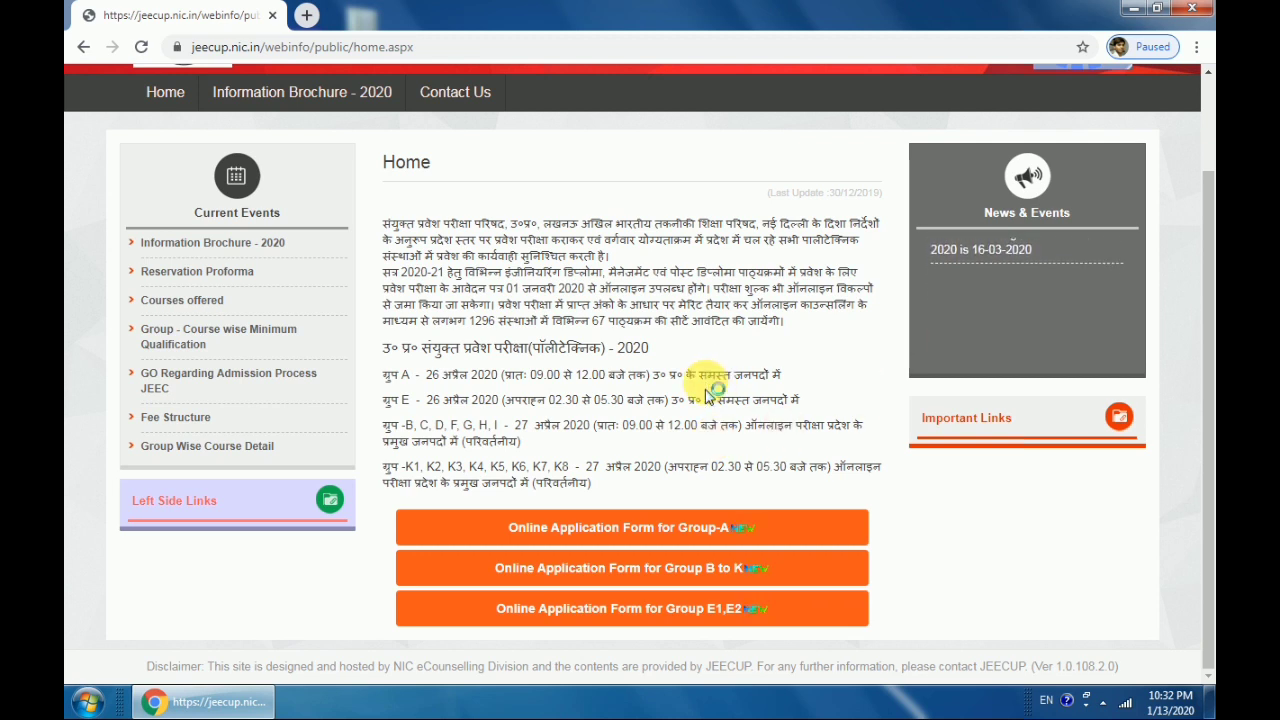
pyautogui.press('F5')
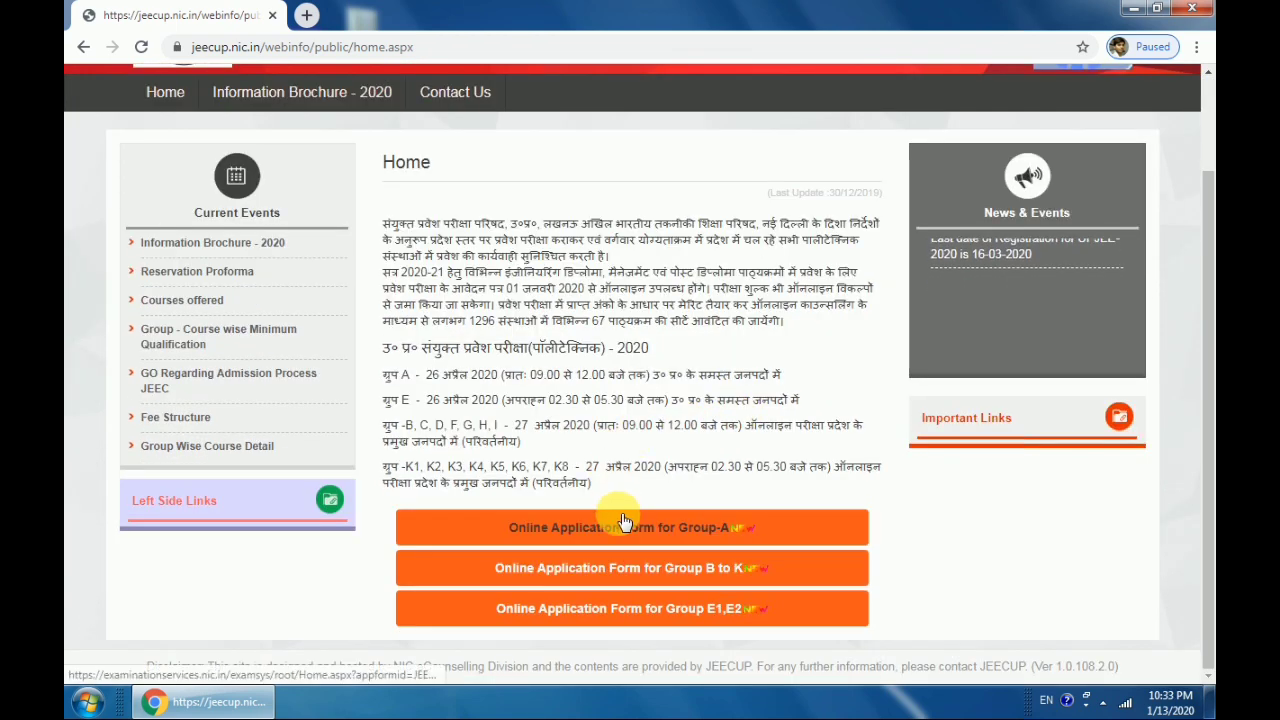
# Open the Online Application Form for Group-A from the home page
pyautogui.click(679, 531)
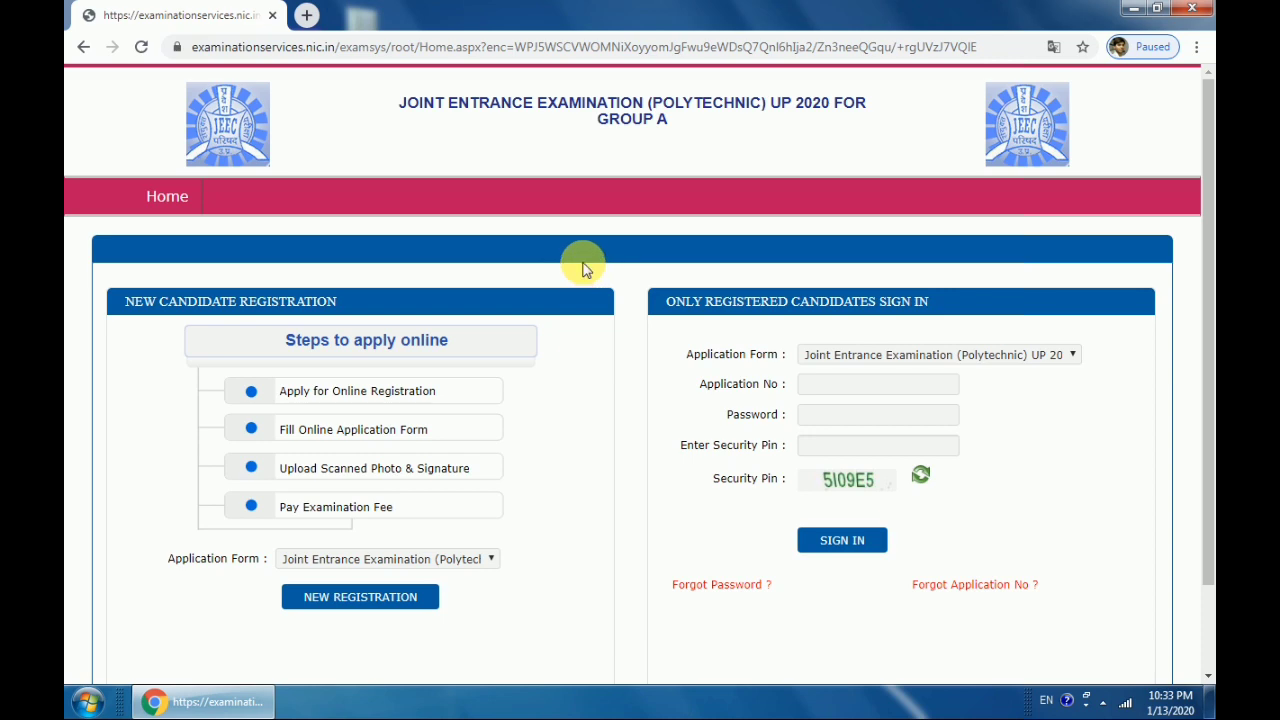
pyautogui.scroll(-2, 583, 263)
pyautogui.scroll(2, 583, 263)
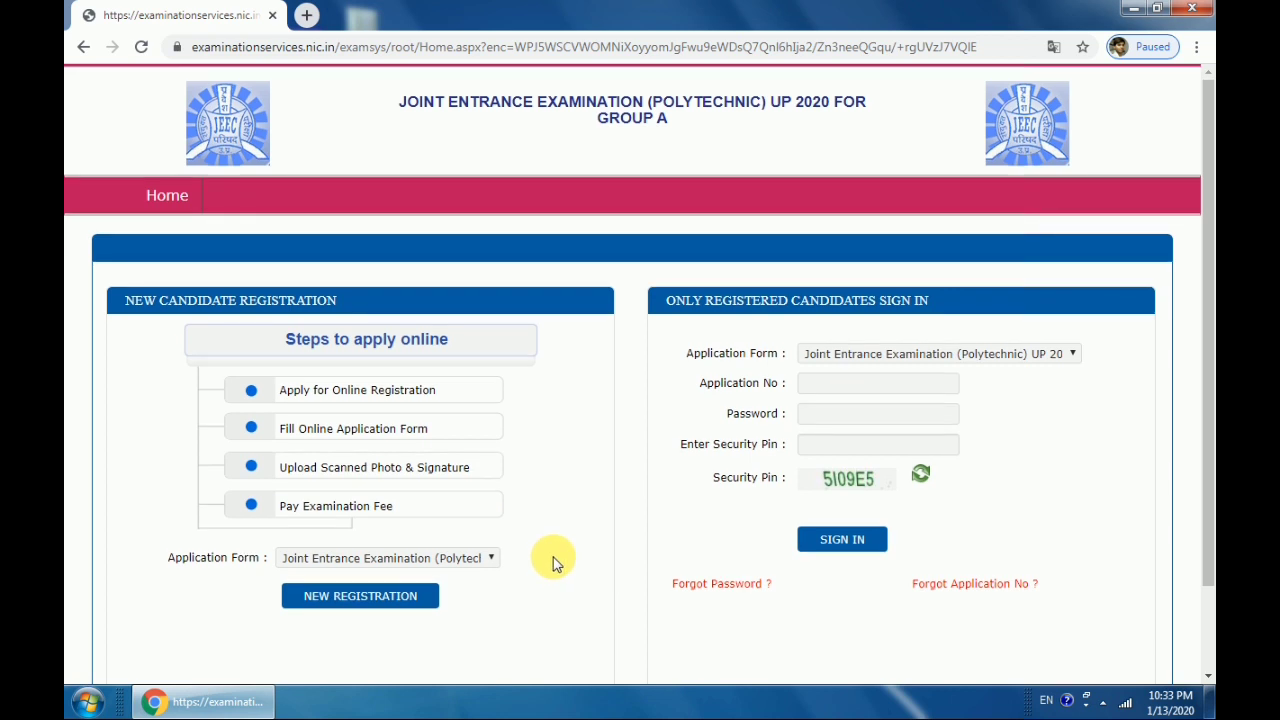
pyautogui.scroll(-2, 551, 560)
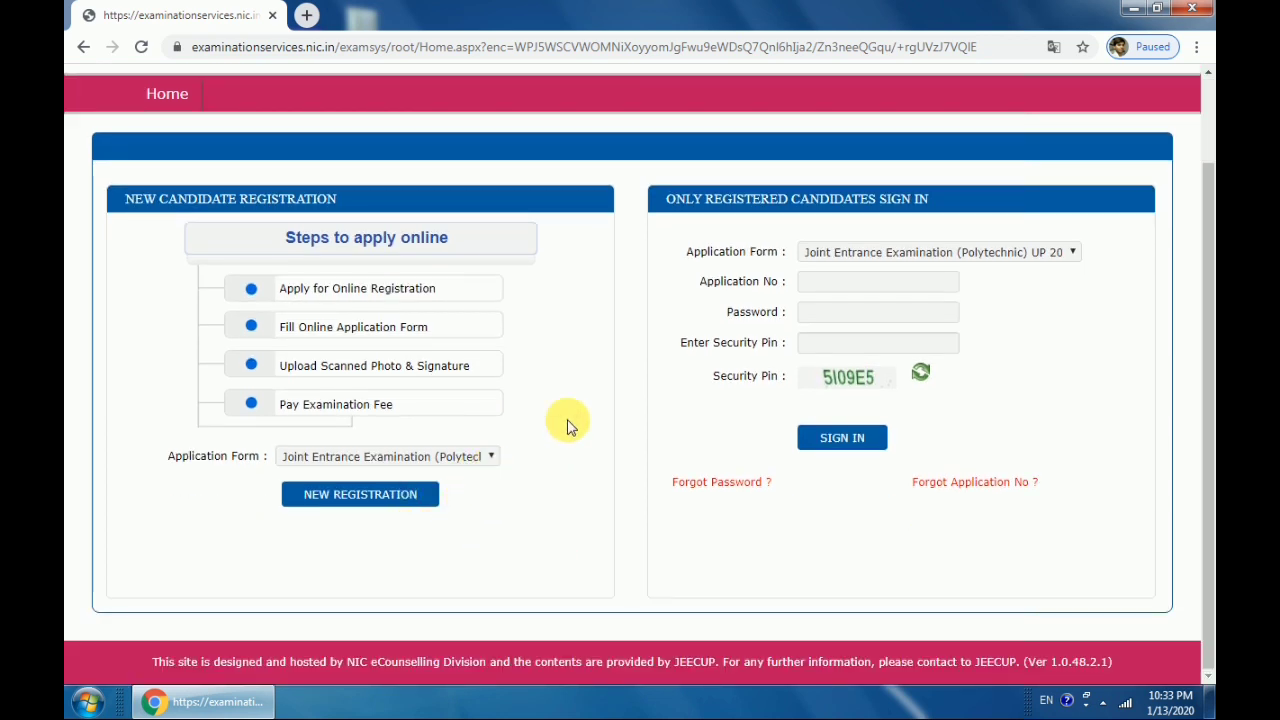
pyautogui.click(835, 290)
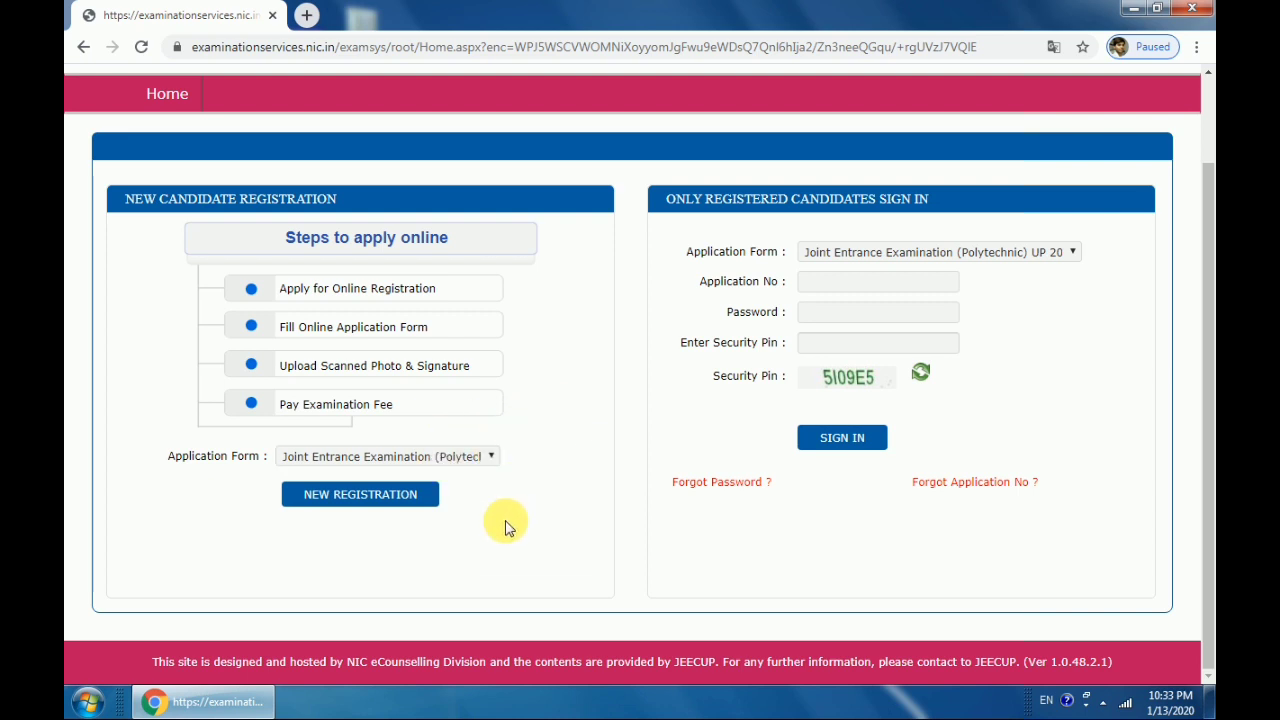
# Start a NEW REGISTRATION and read through the registration instructions
pyautogui.click(374, 501)
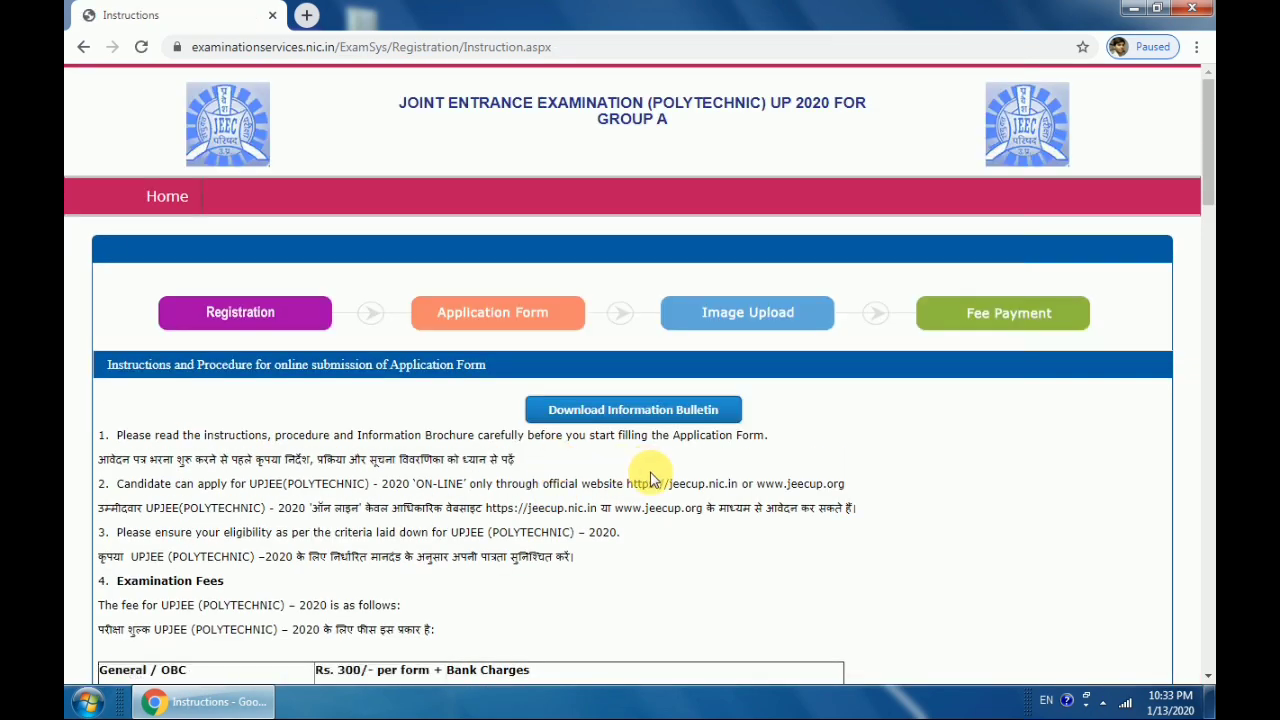
pyautogui.scroll(-15, 650, 480)
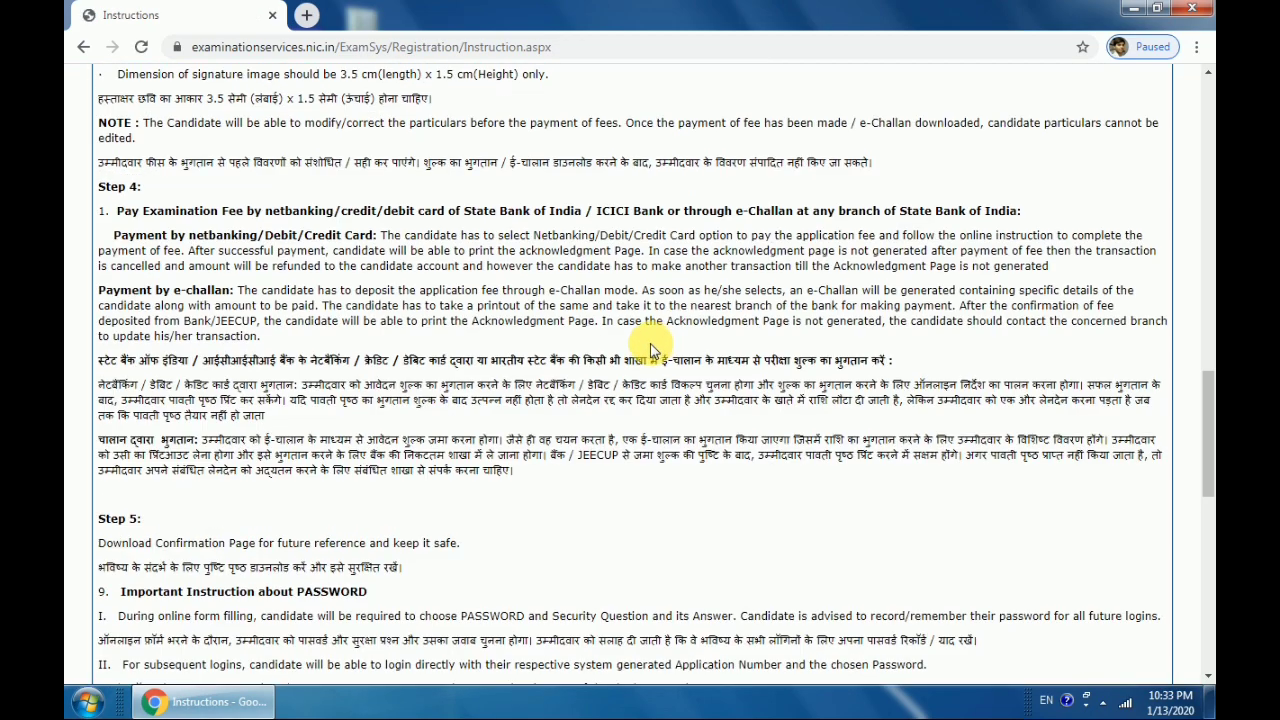
pyautogui.scroll(6, 600, 338)
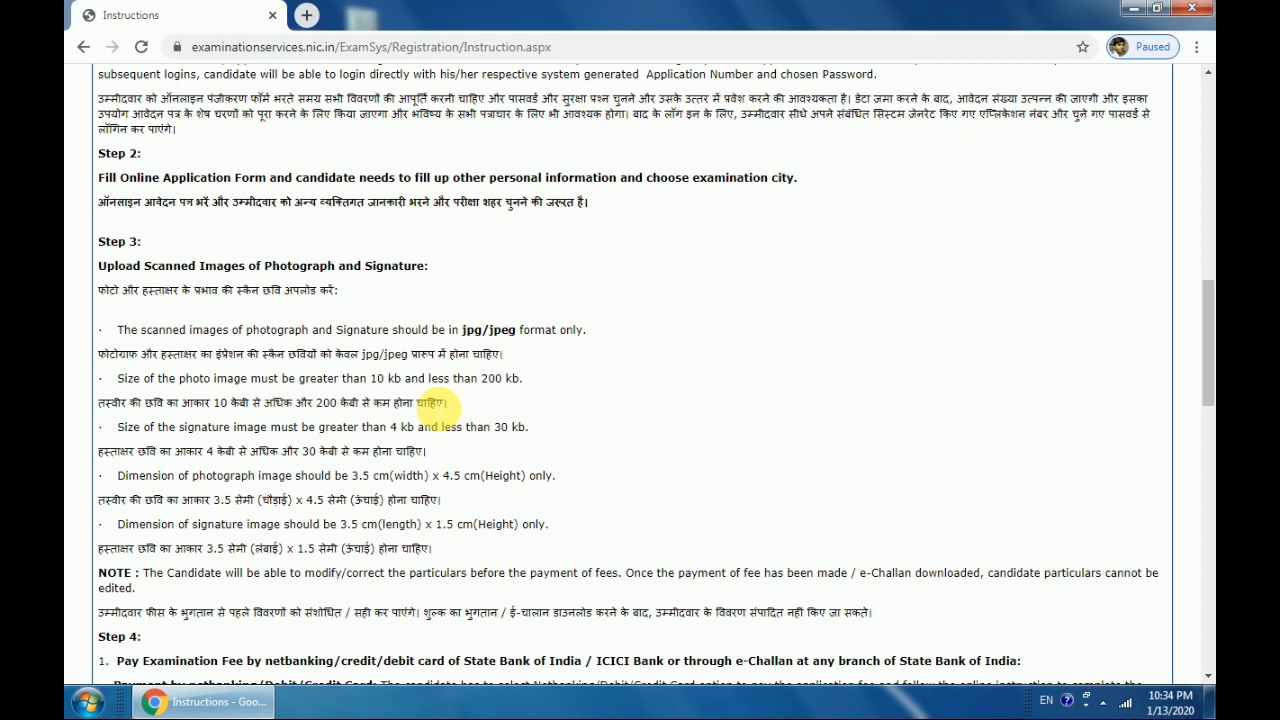
pyautogui.scroll(-5, 465, 410)
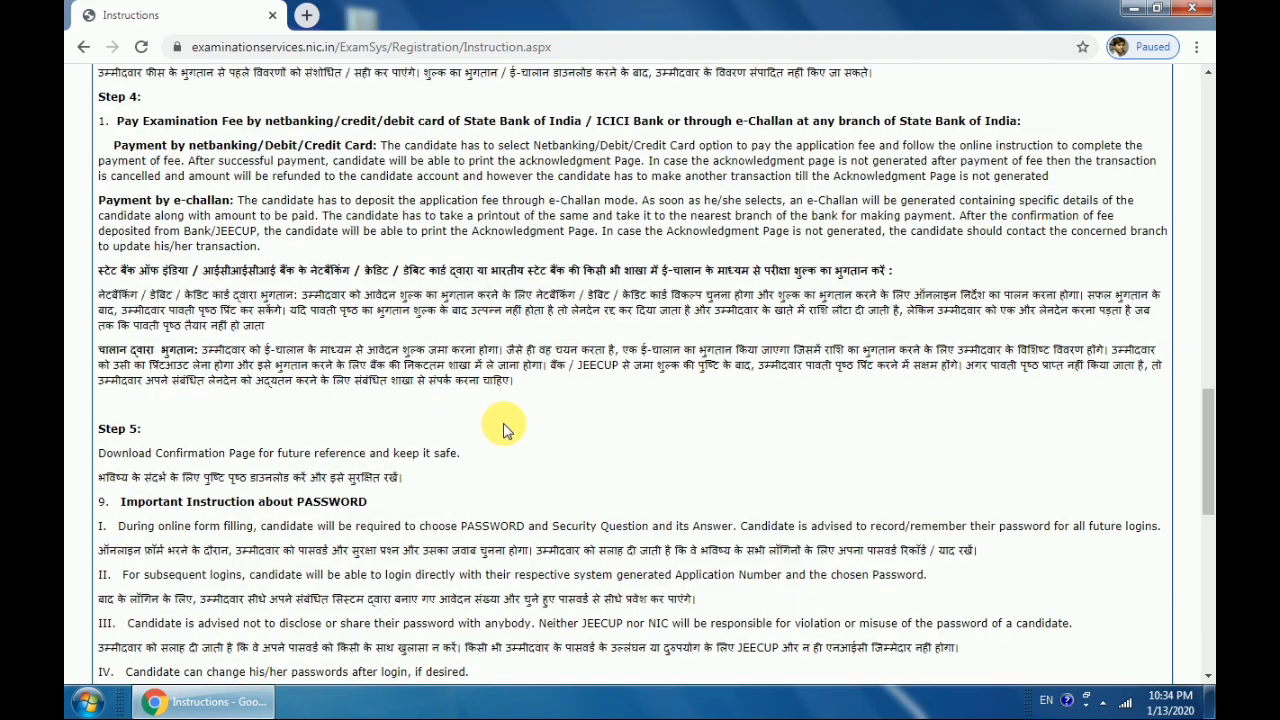
pyautogui.scroll(-5, 505, 425)
pyautogui.scroll(-3, 520, 425)
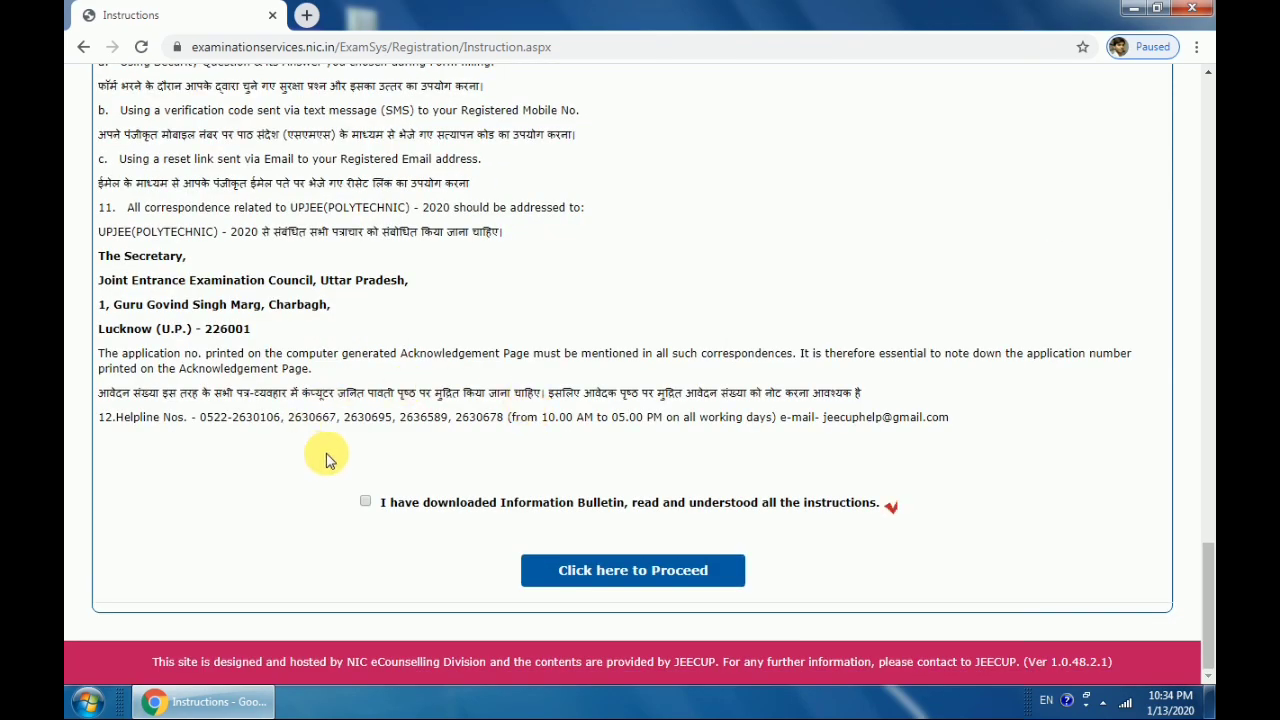
pyautogui.scroll(10, 330, 450)
pyautogui.scroll(10, 390, 447)
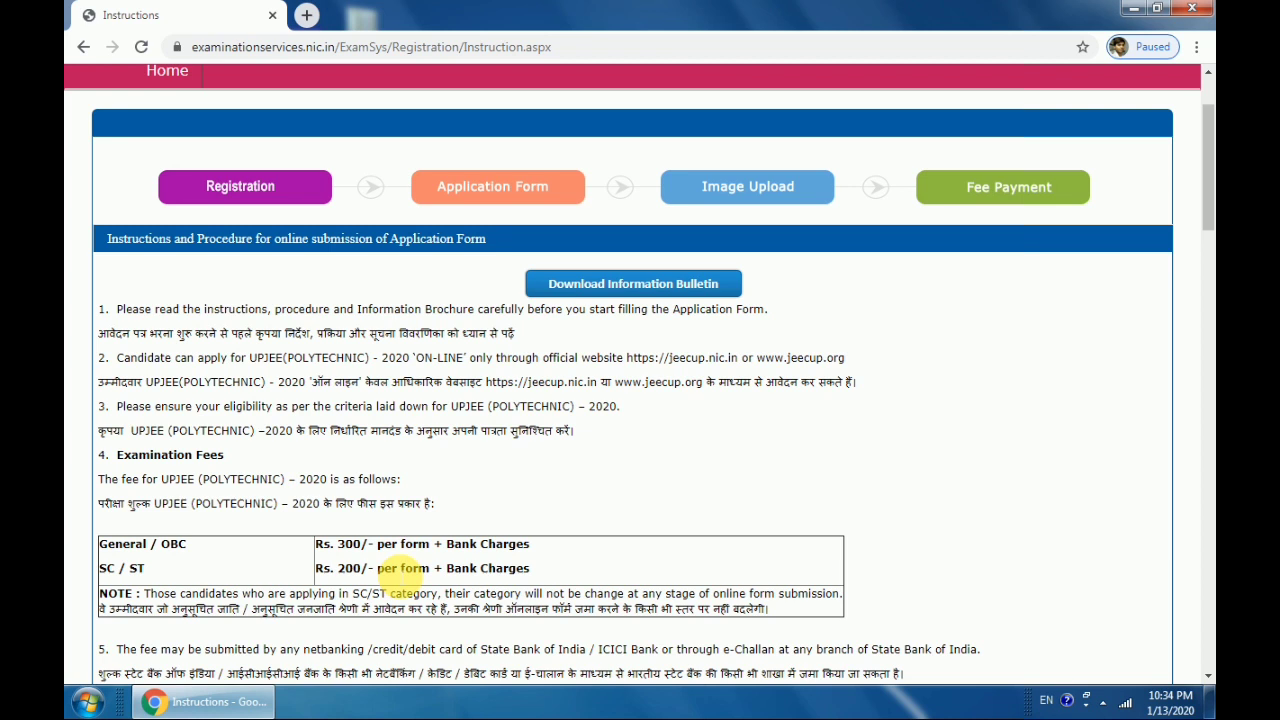
# Tick the instructions acknowledgement and proceed to the registration form
pyautogui.scroll(-15, 480, 555)
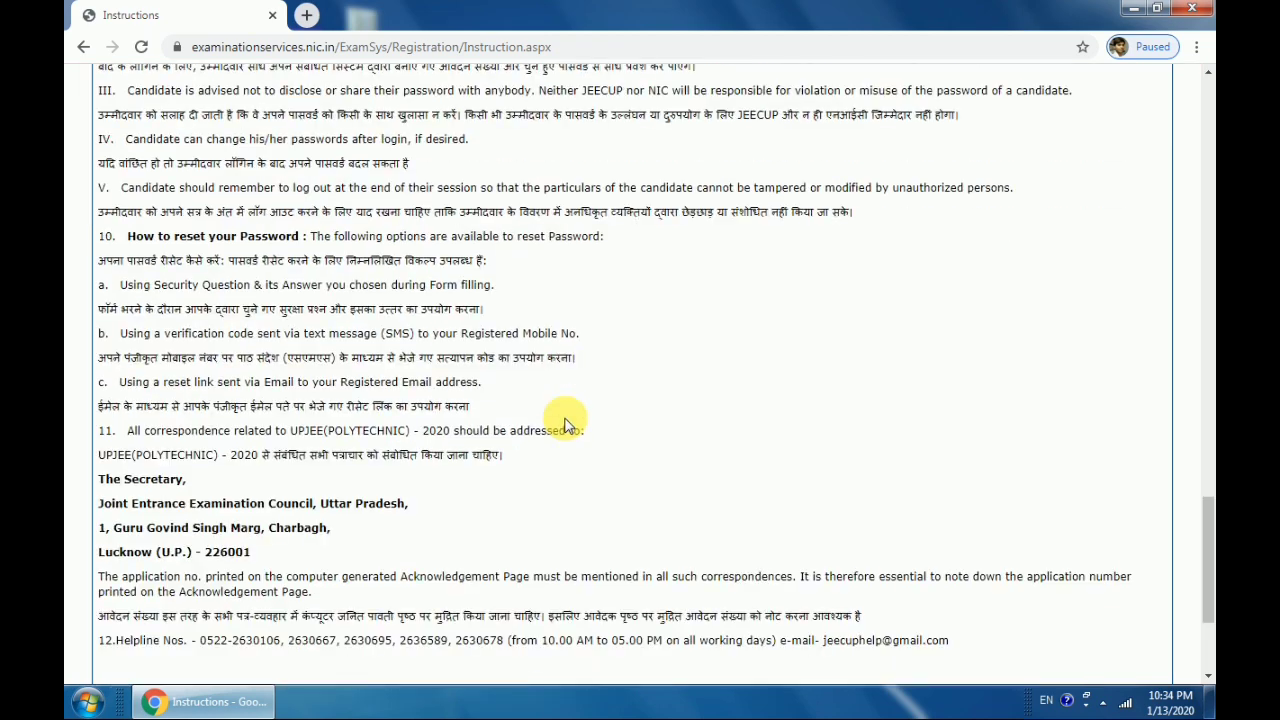
pyautogui.scroll(-2, 563, 425)
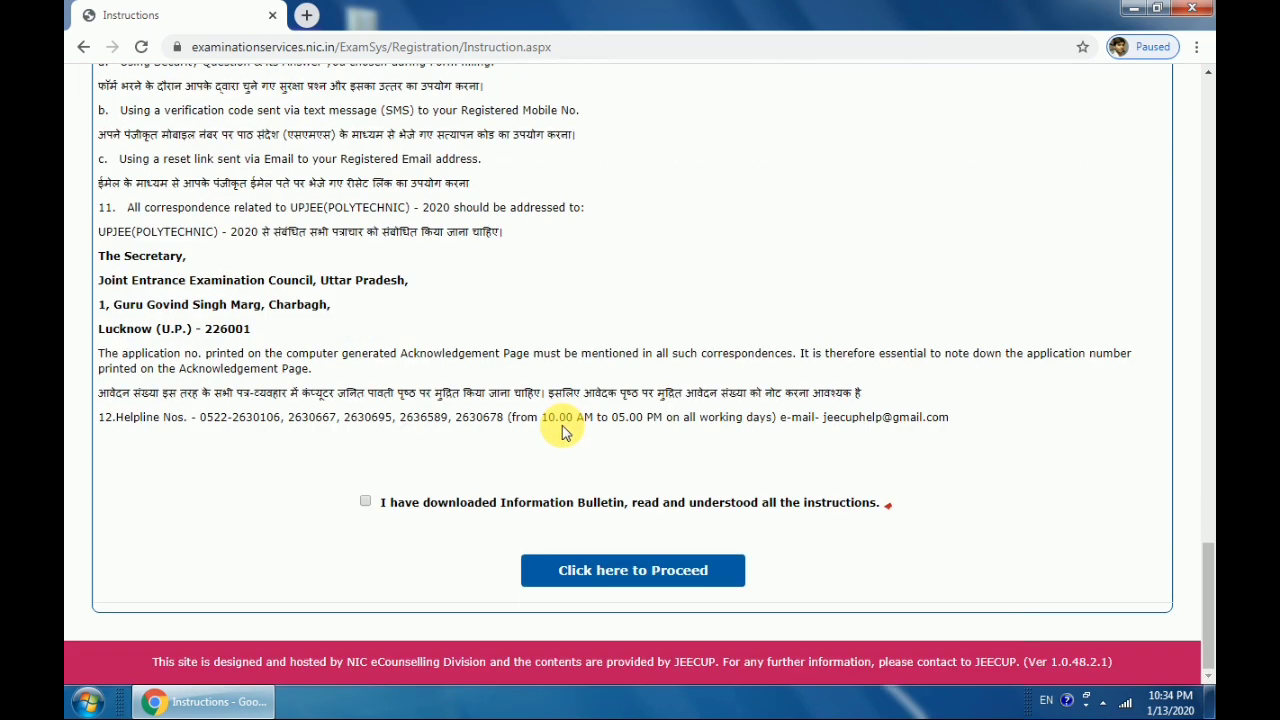
pyautogui.click(365, 503)
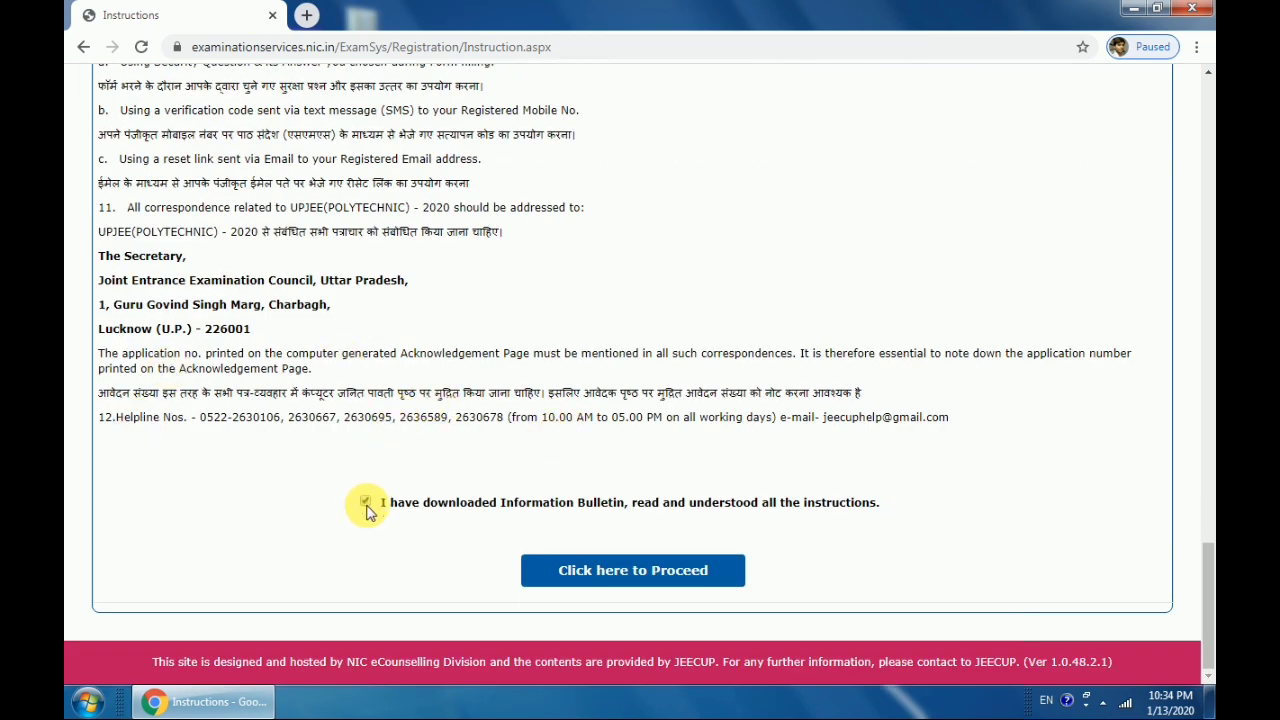
pyautogui.click(655, 583)
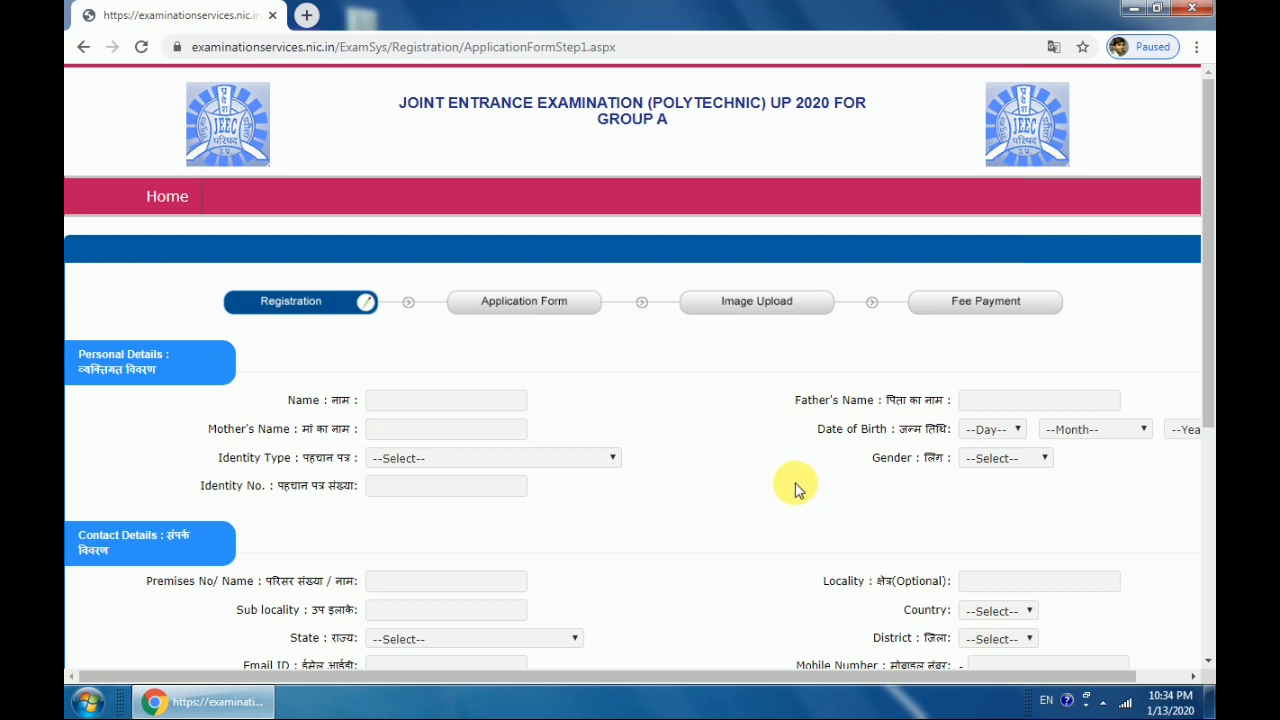
# Fill in the candidate's, father's and mother's names
pyautogui.scroll(-4, 666, 469)
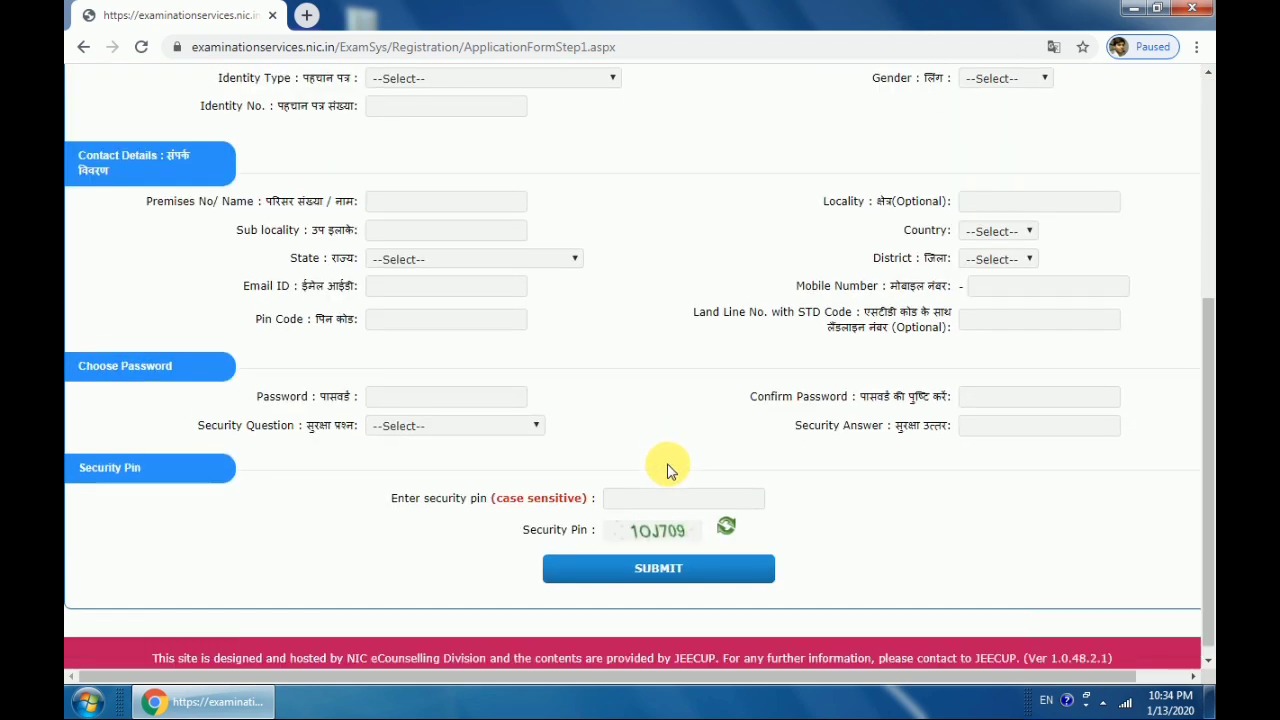
pyautogui.scroll(5, 666, 465)
pyautogui.click(390, 369)
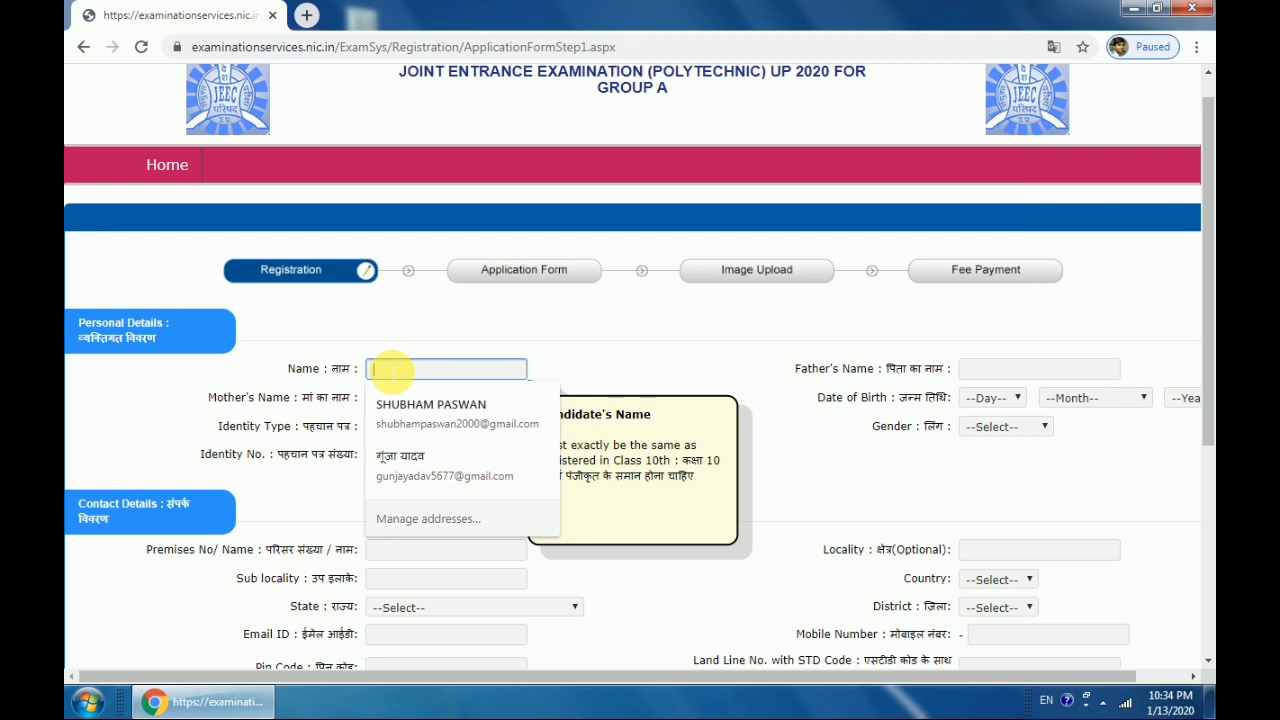
pyautogui.click(390, 372)
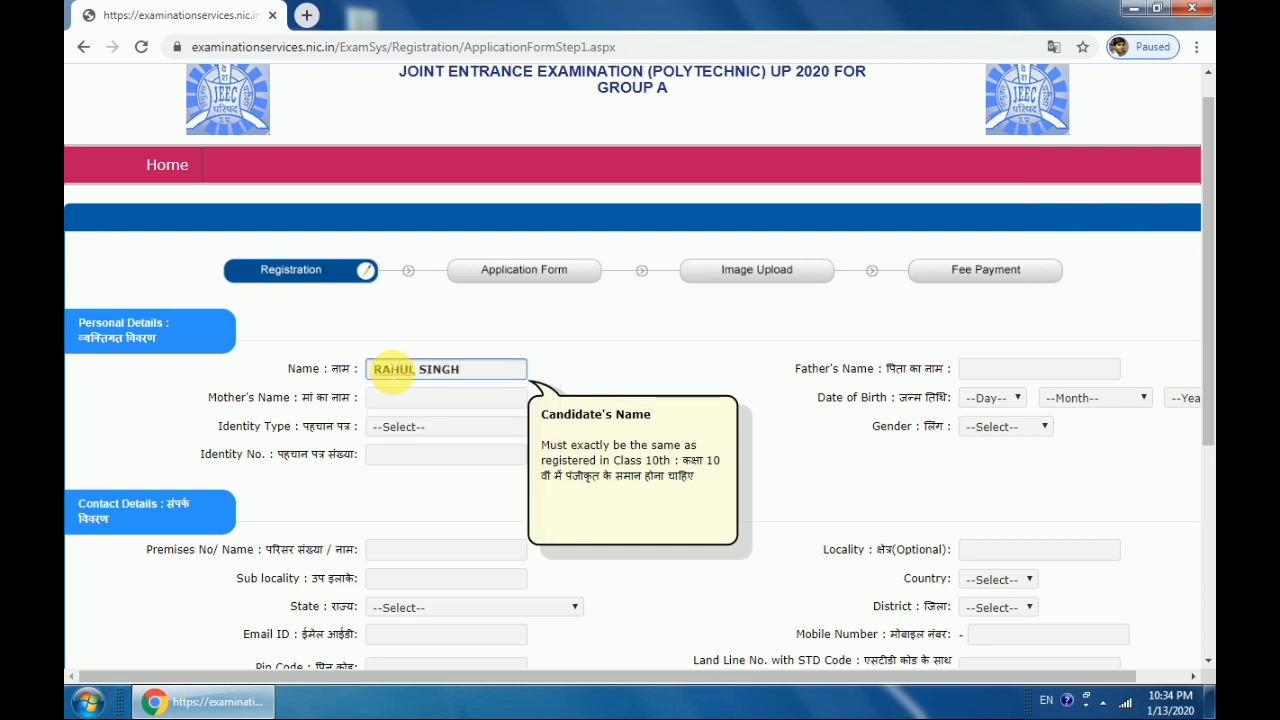
pyautogui.press('Tab')
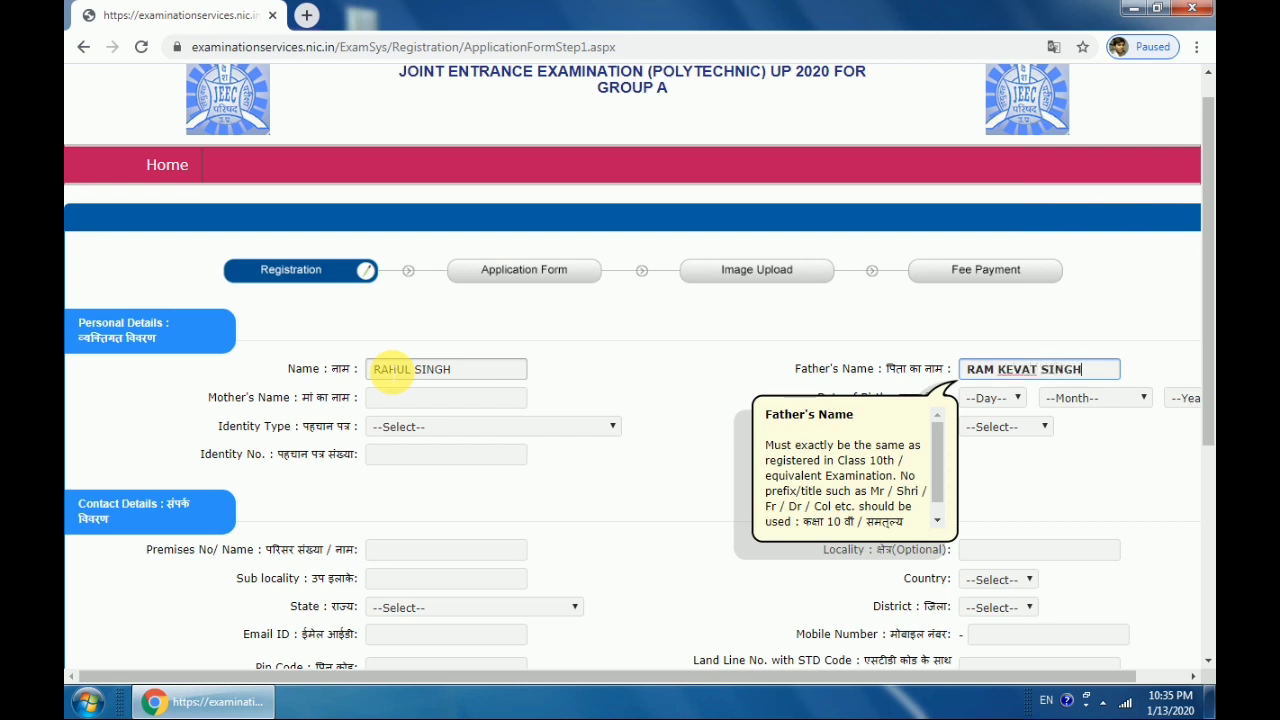
pyautogui.press('Tab')
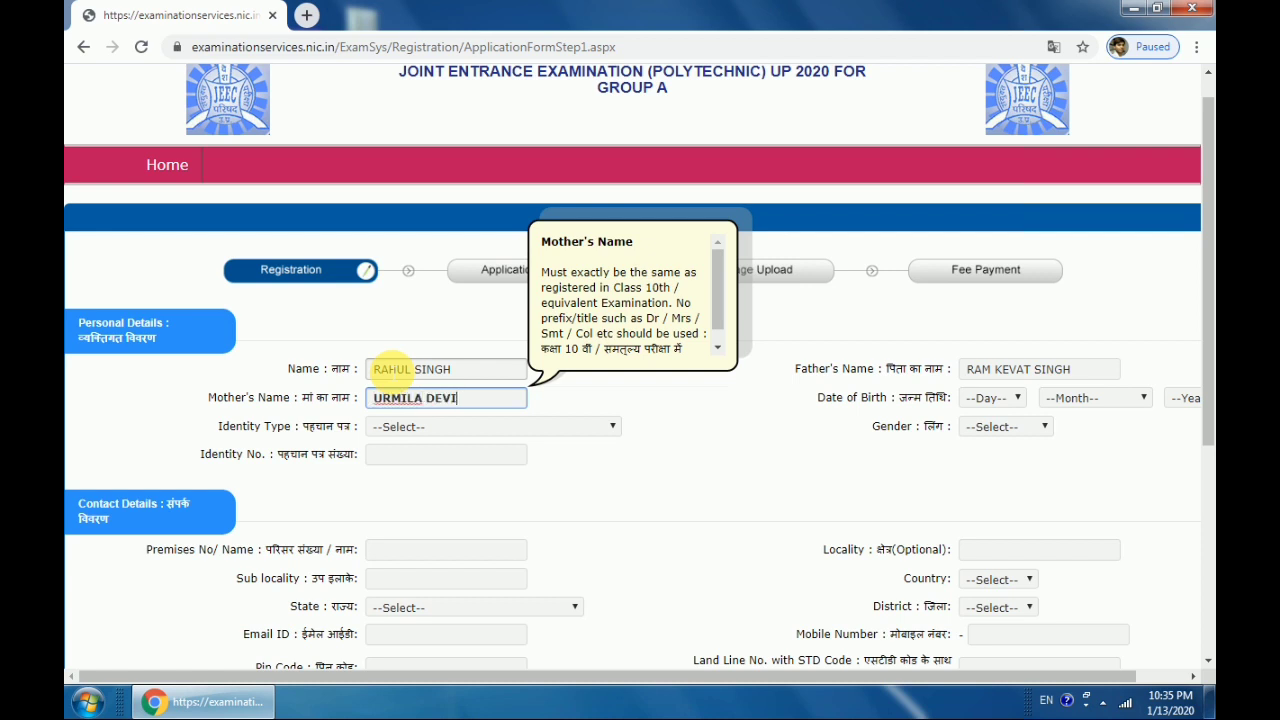
pyautogui.press('Tab')
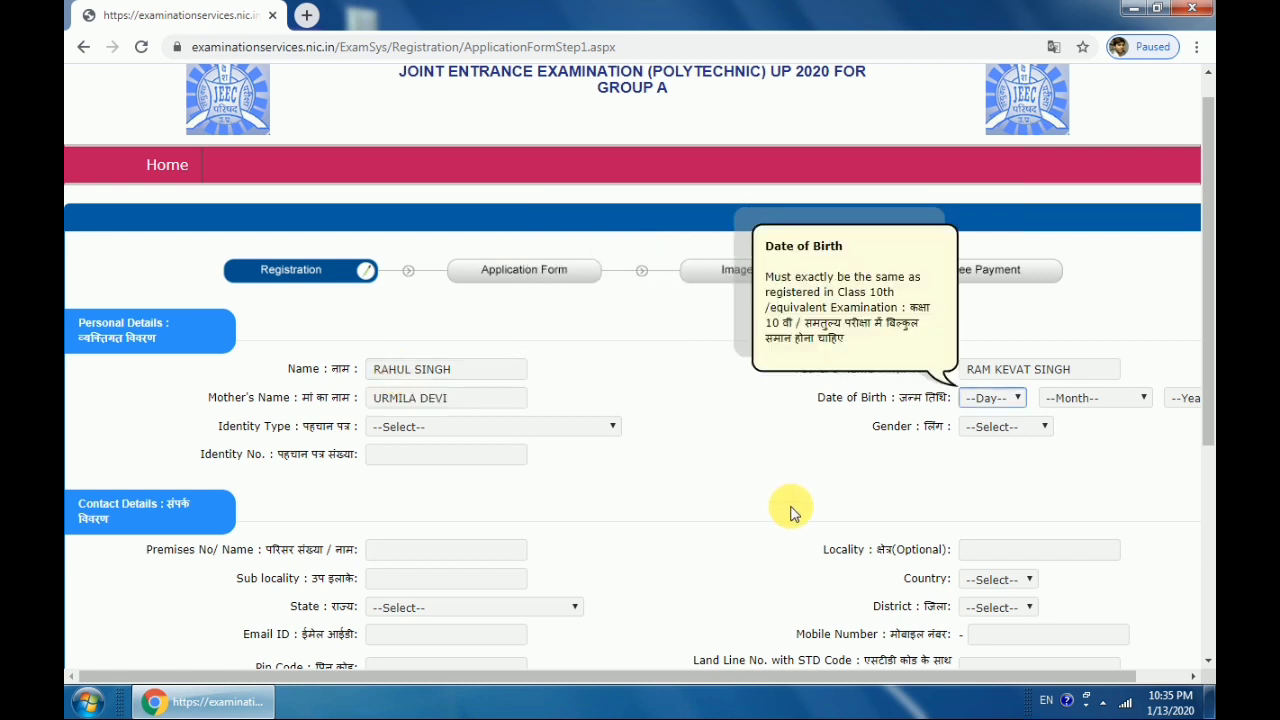
# Set the date of birth to 10 January 2000
pyautogui.click(1018, 400)
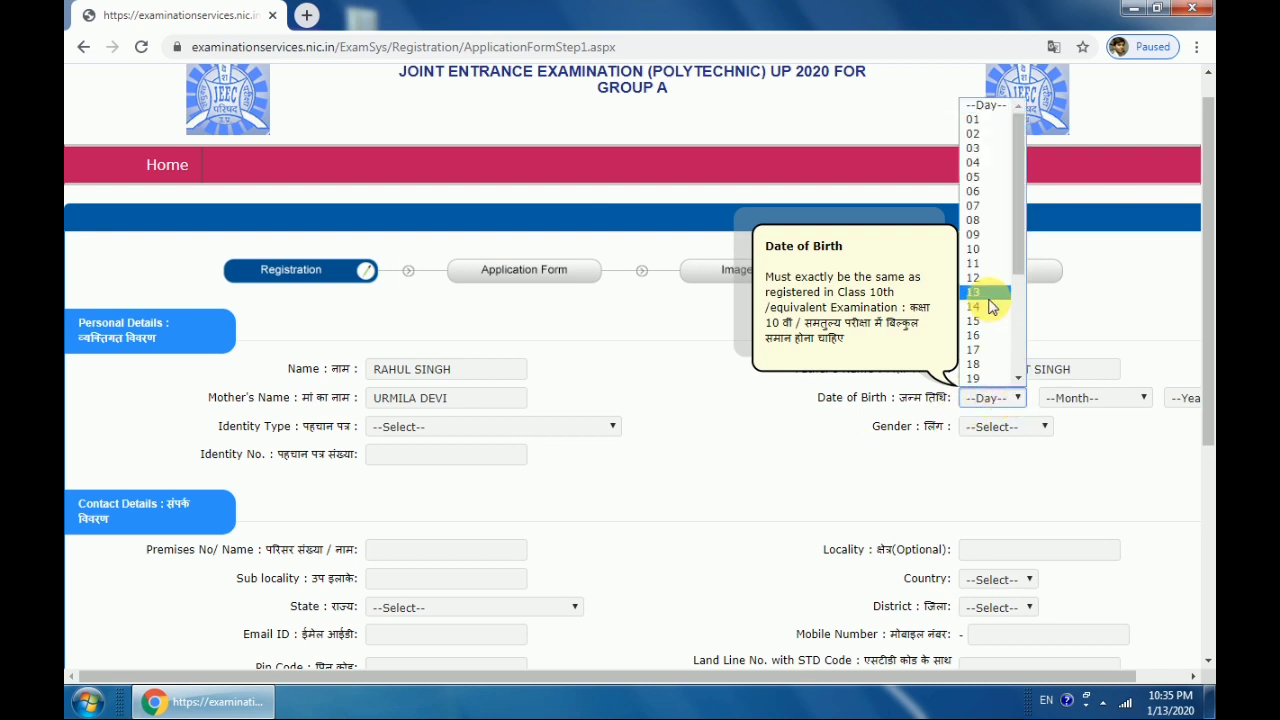
pyautogui.click(1005, 249)
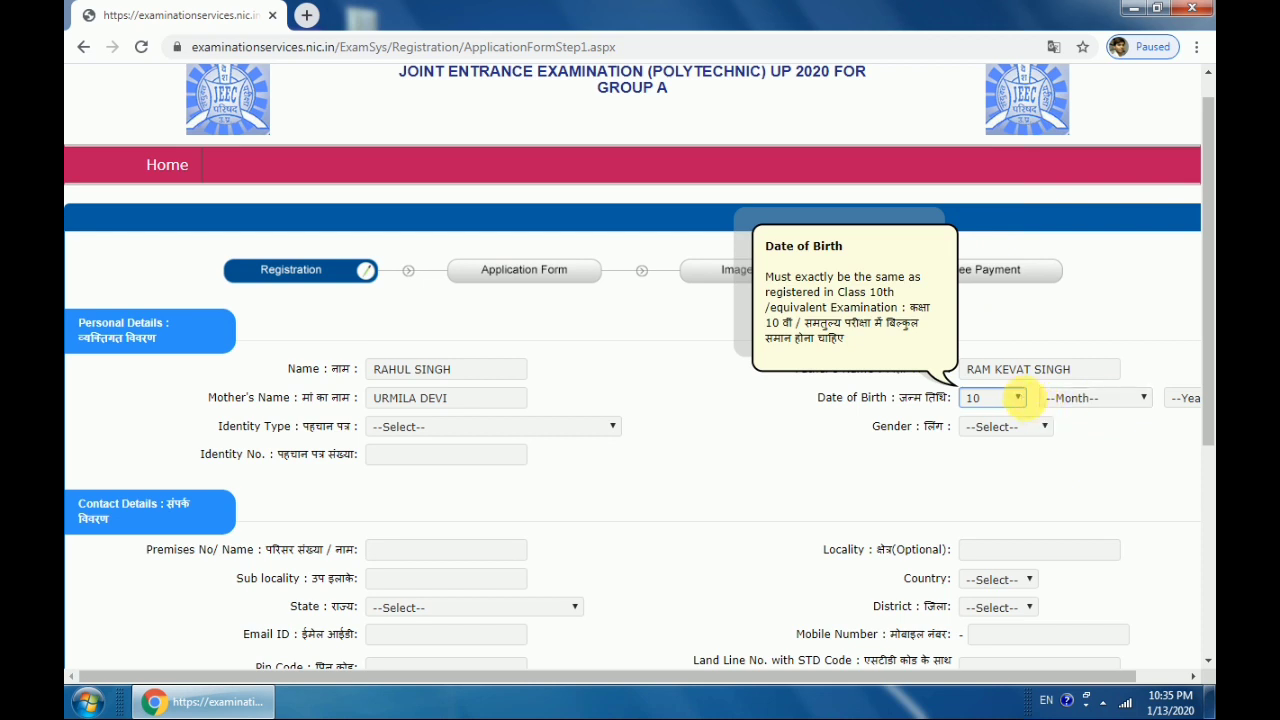
pyautogui.click(1065, 399)
pyautogui.click(1095, 429)
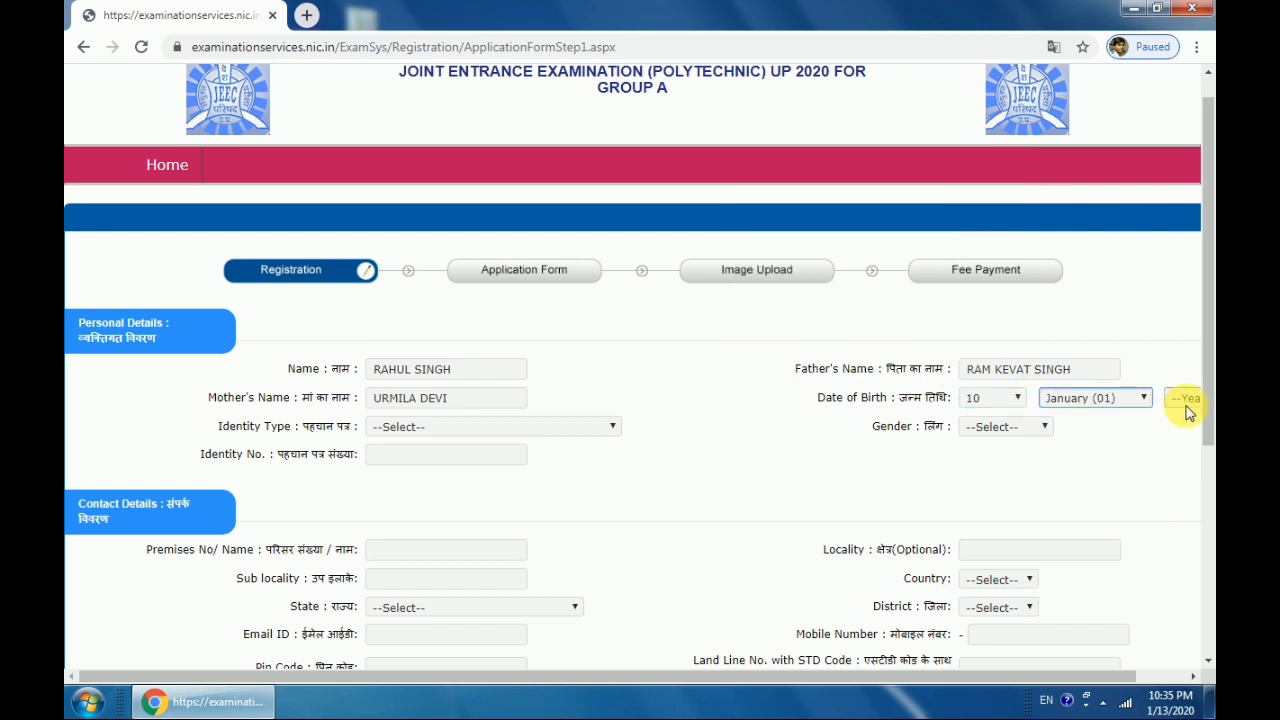
pyautogui.click(1185, 398)
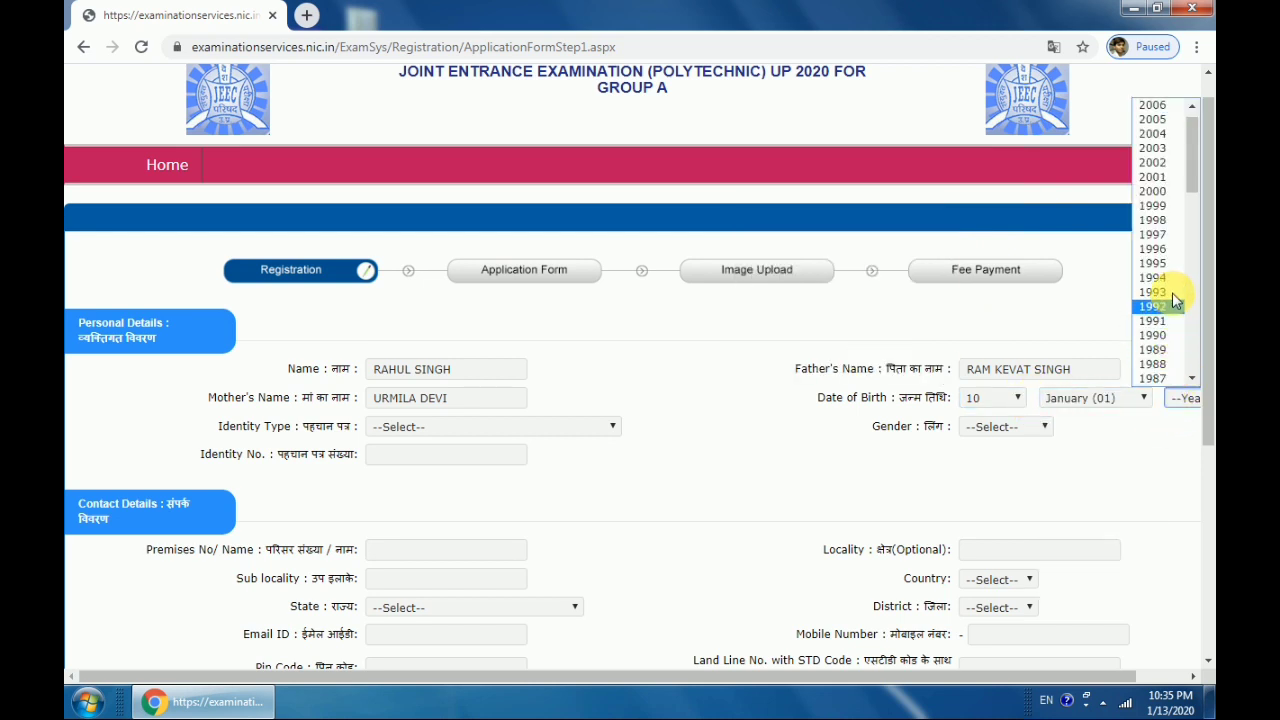
pyautogui.click(1165, 191)
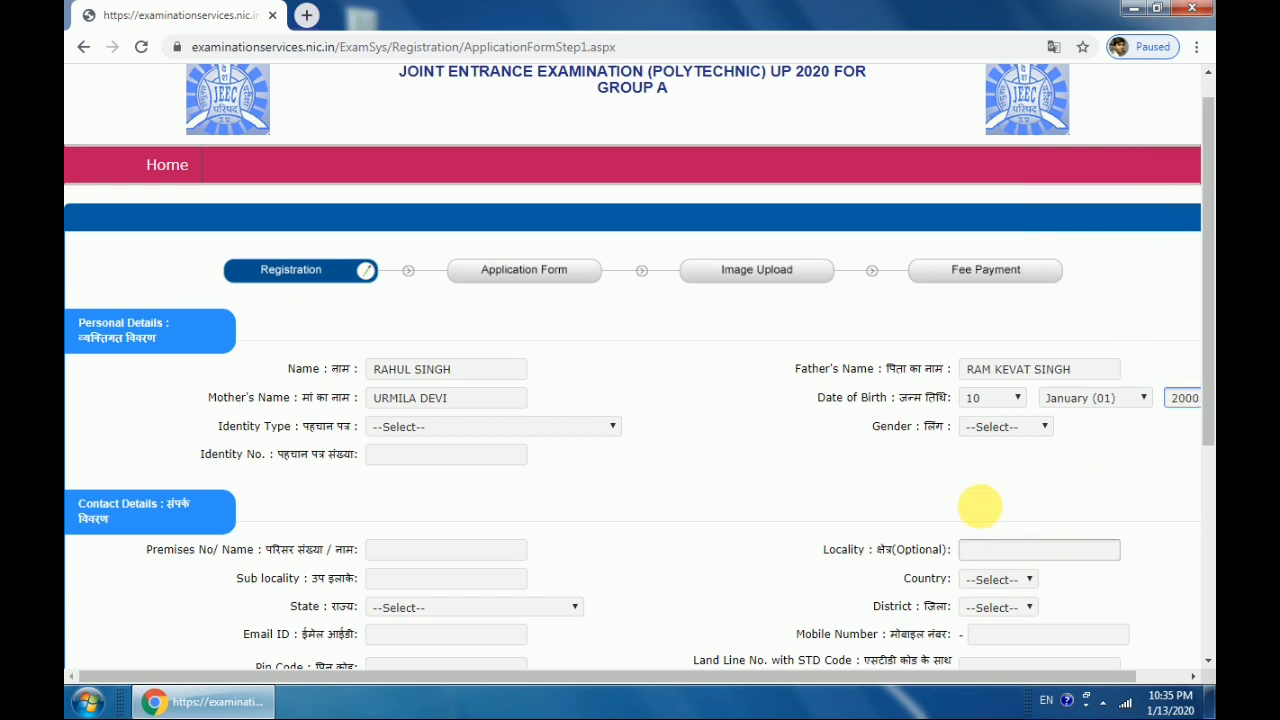
pyautogui.click(532, 436)
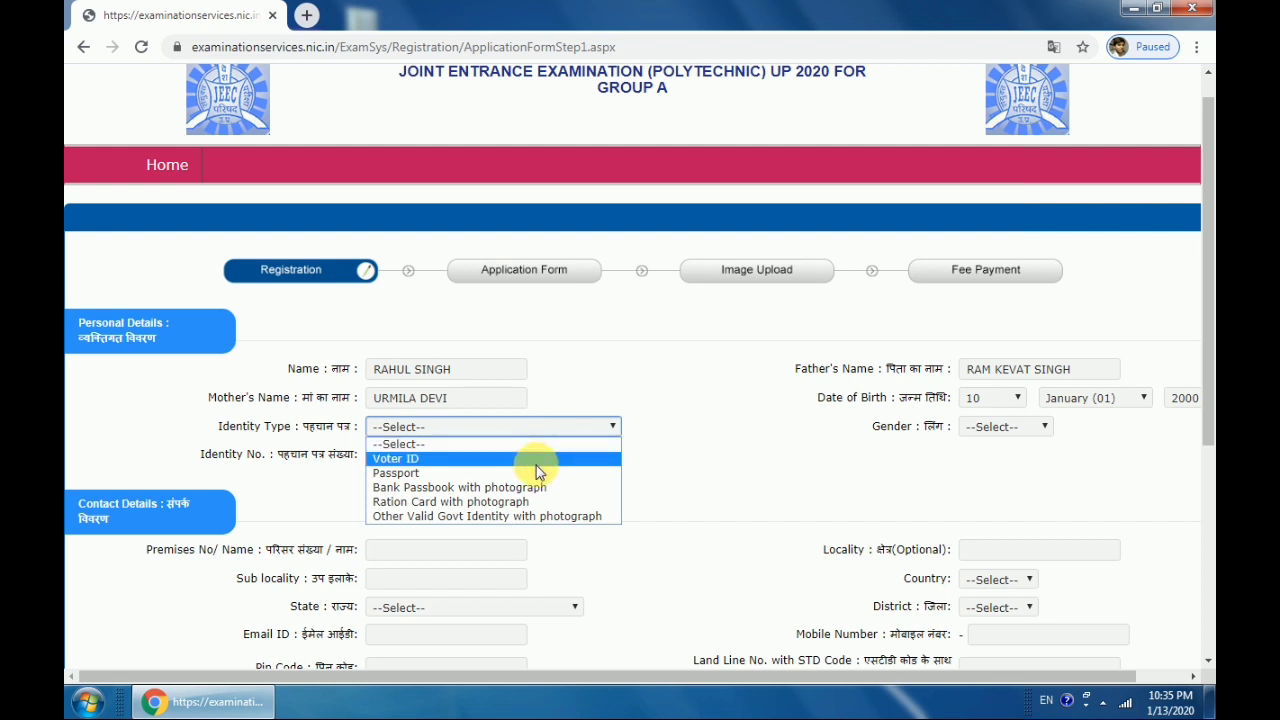
# Set identity type to Bank Passbook with photograph and gender to Male
pyautogui.click(538, 459)
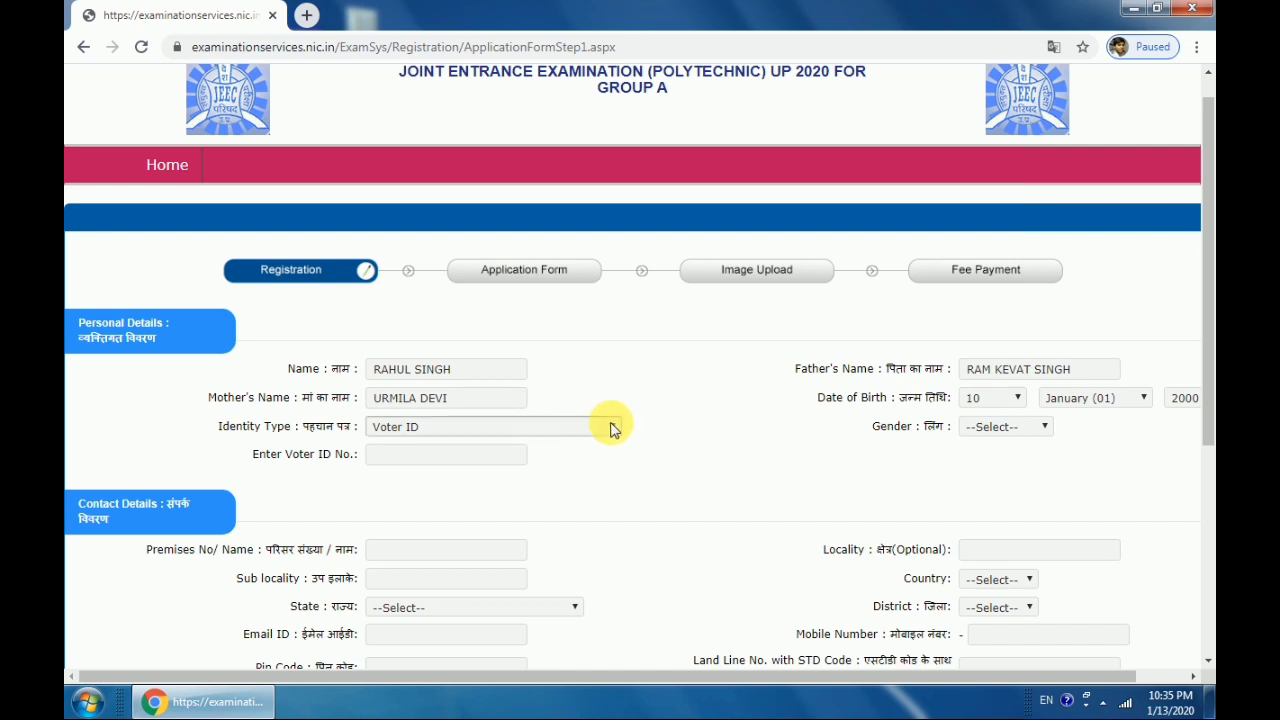
pyautogui.click(612, 427)
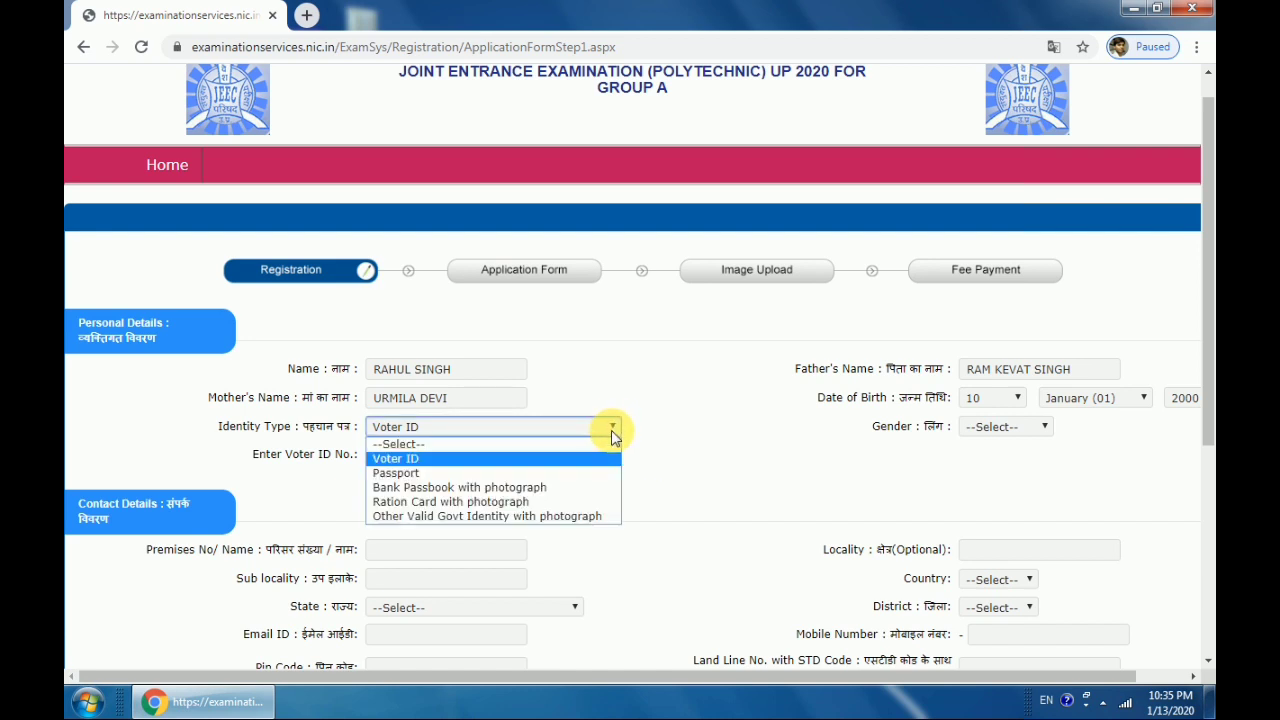
pyautogui.click(505, 487)
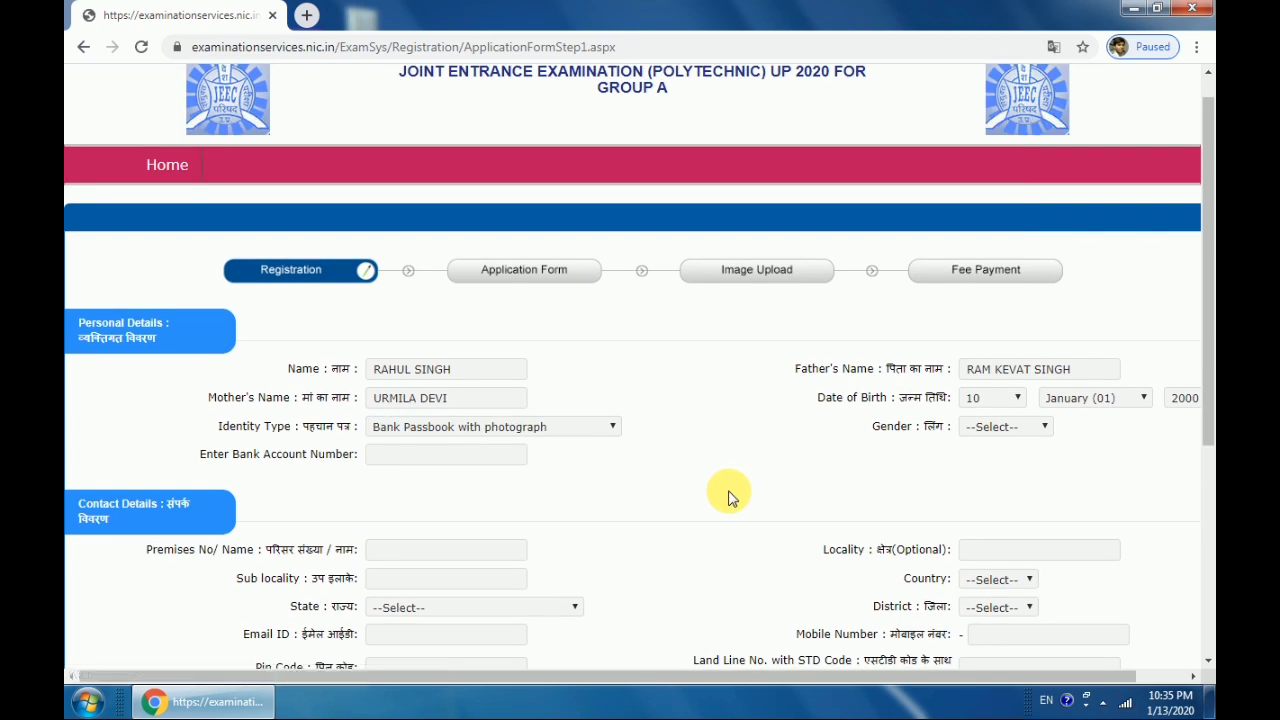
pyautogui.click(1007, 431)
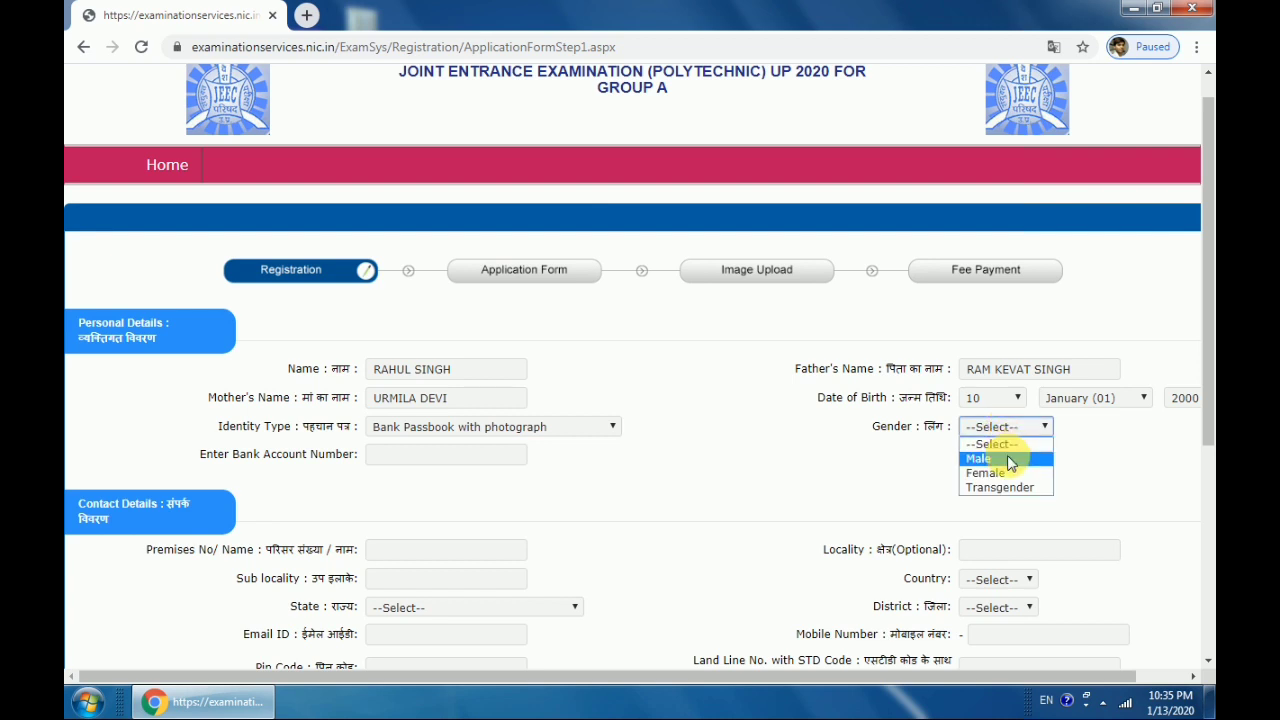
pyautogui.click(1010, 459)
pyautogui.click(580, 430)
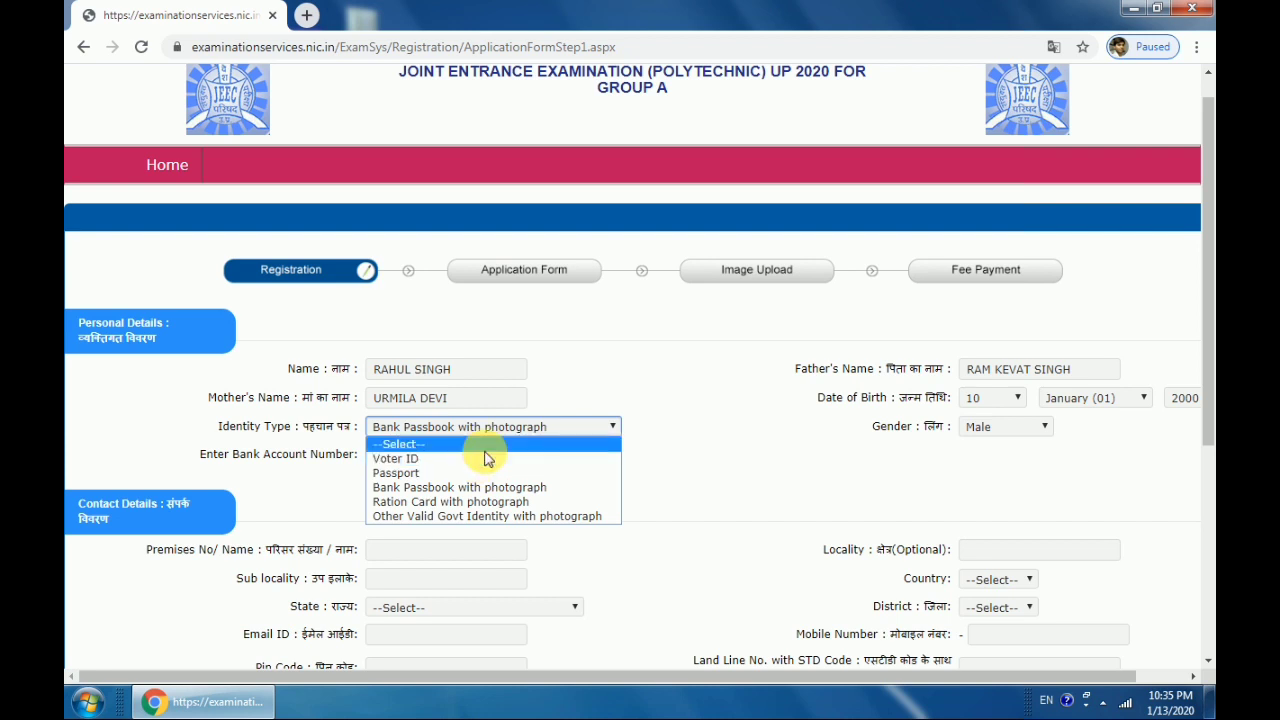
pyautogui.click(708, 447)
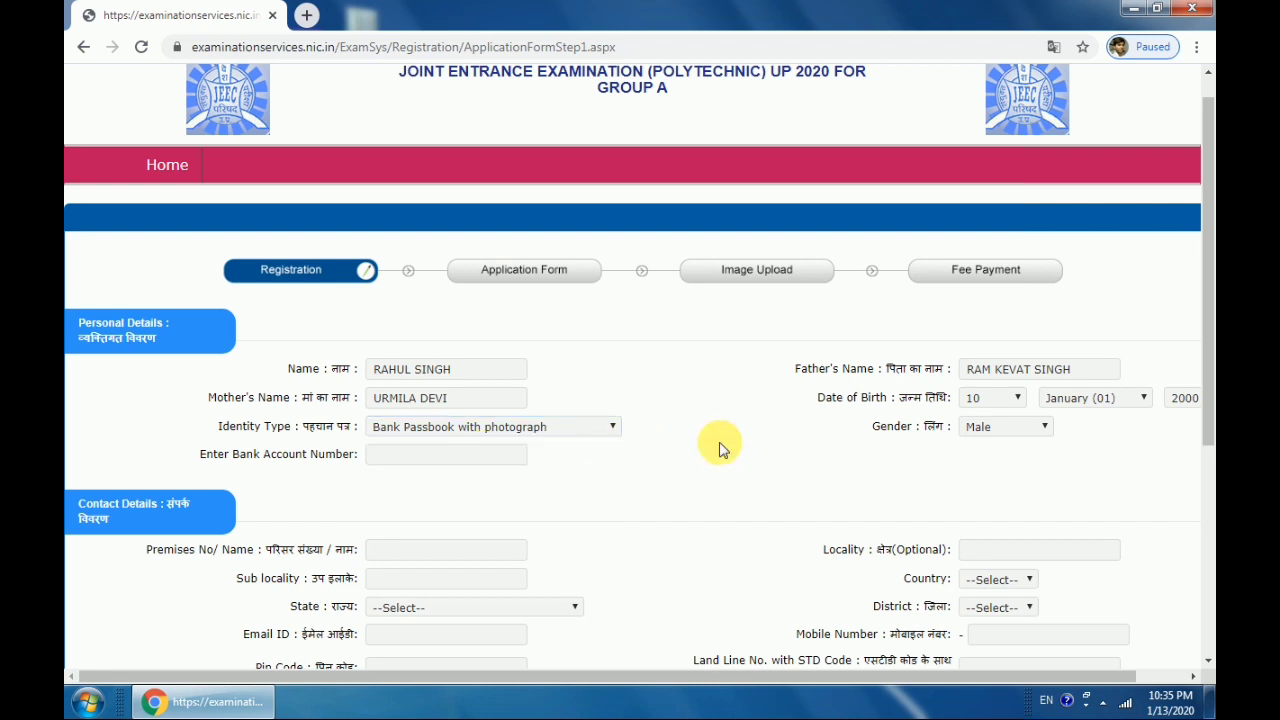
# Enter the candidate's bank account number
pyautogui.click(518, 455)
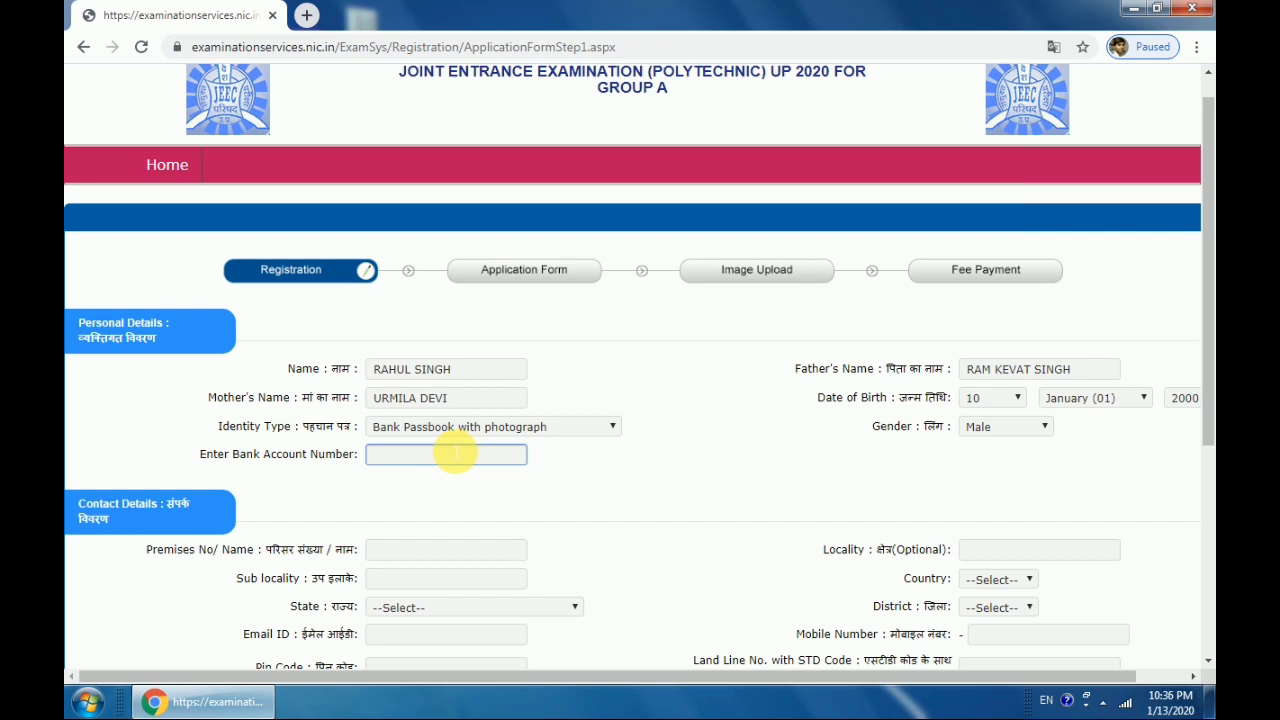
pyautogui.scroll(-4, 460, 456)
pyautogui.scroll(4, 460, 456)
pyautogui.click(458, 457)
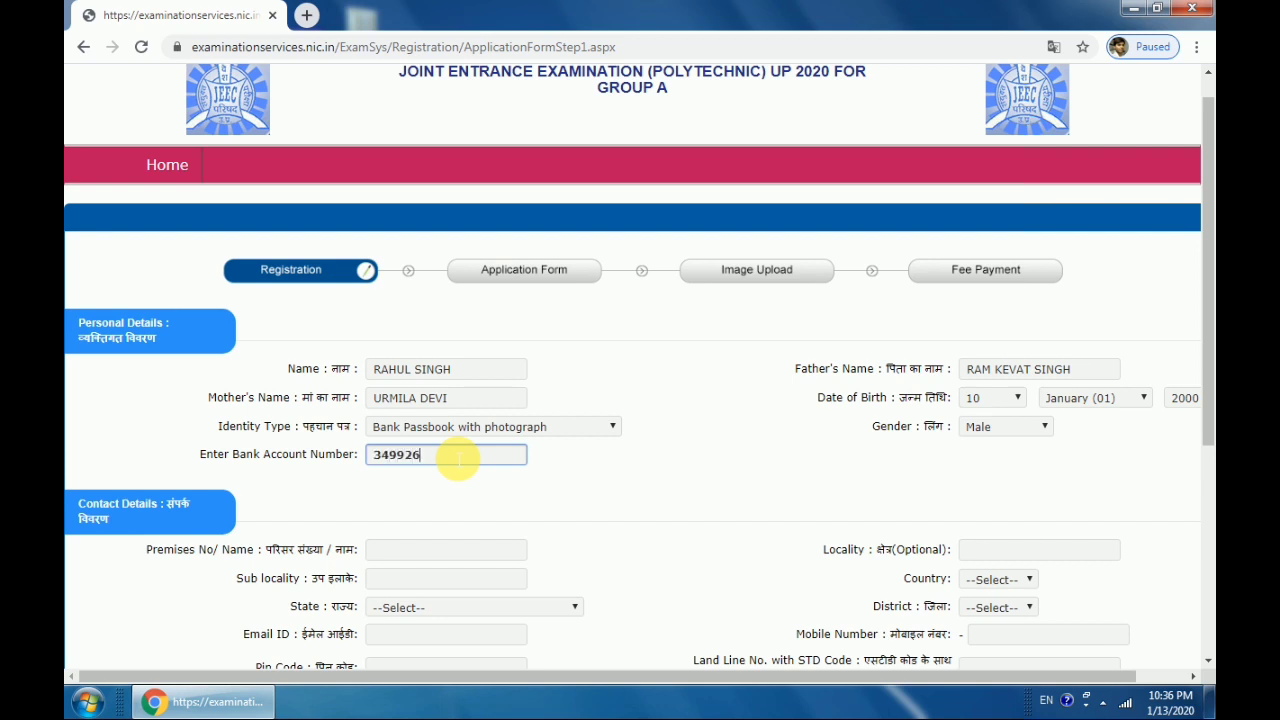
# Fill in the premises, locality and sub-locality address fields and choose India as country
pyautogui.scroll(-1, 545, 508)
pyautogui.click(447, 462)
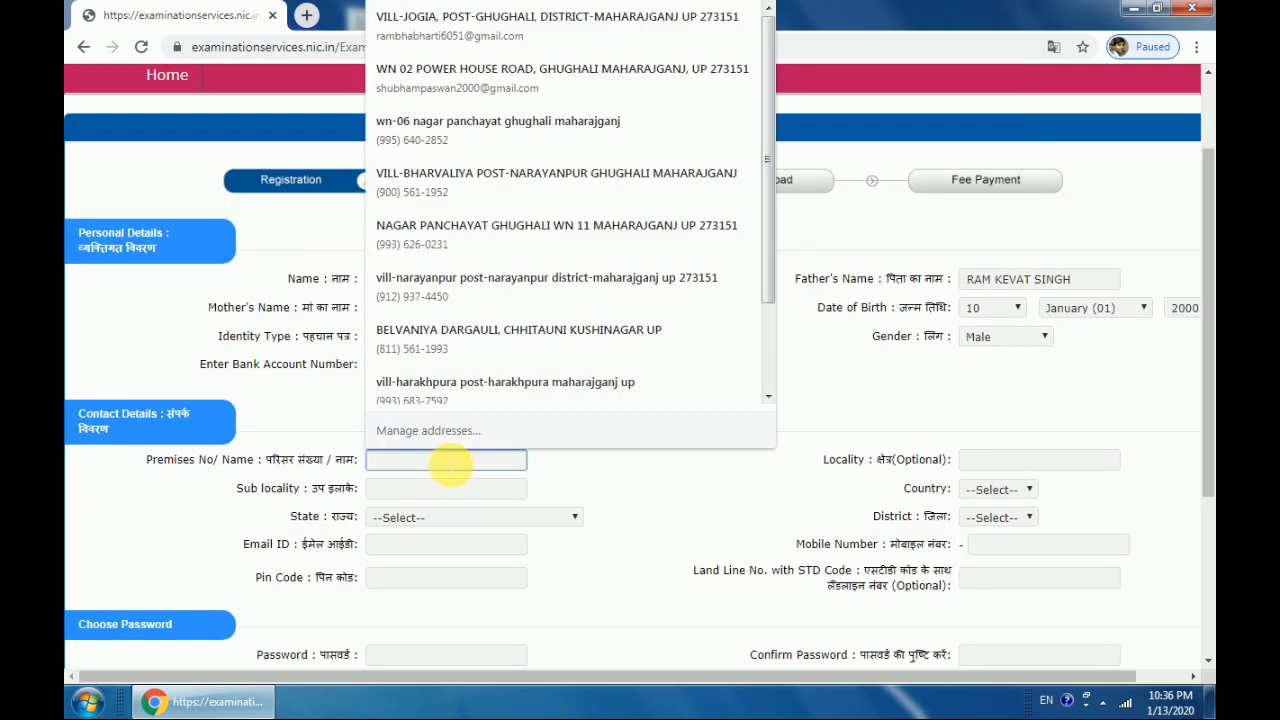
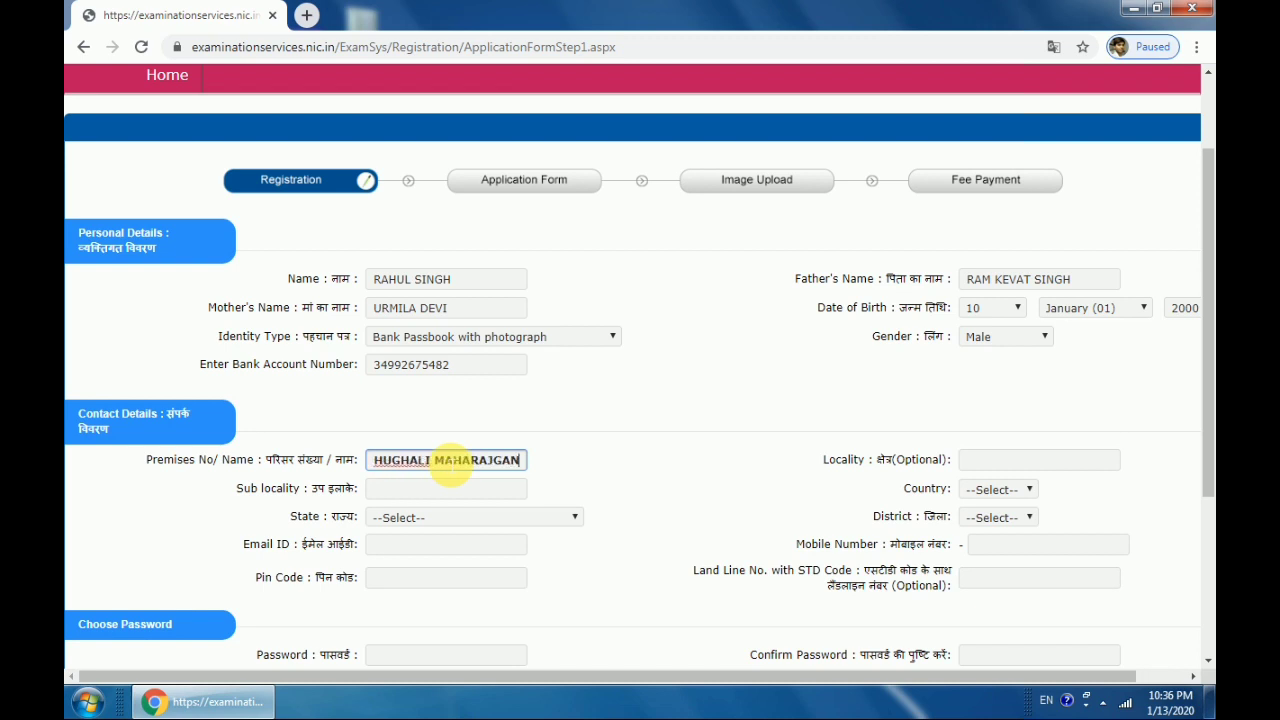
pyautogui.press('Tab')
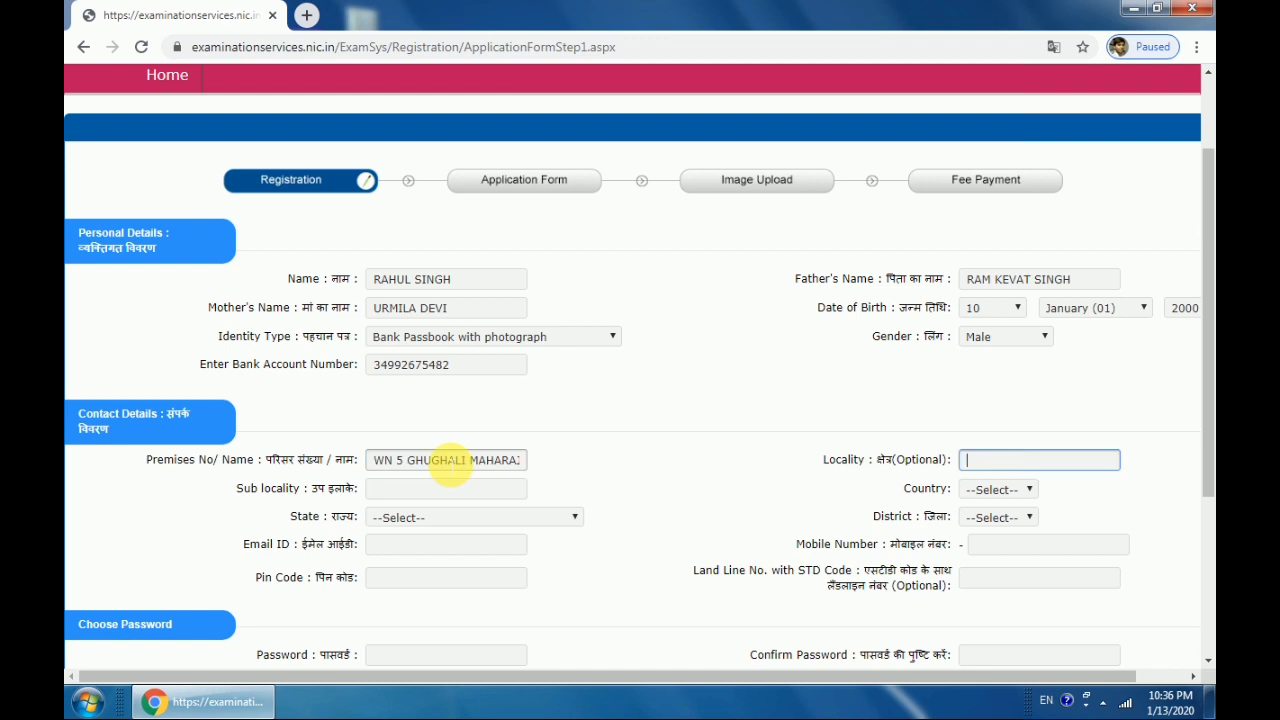
pyautogui.write('GHUGHALI')
pyautogui.press('Tab')
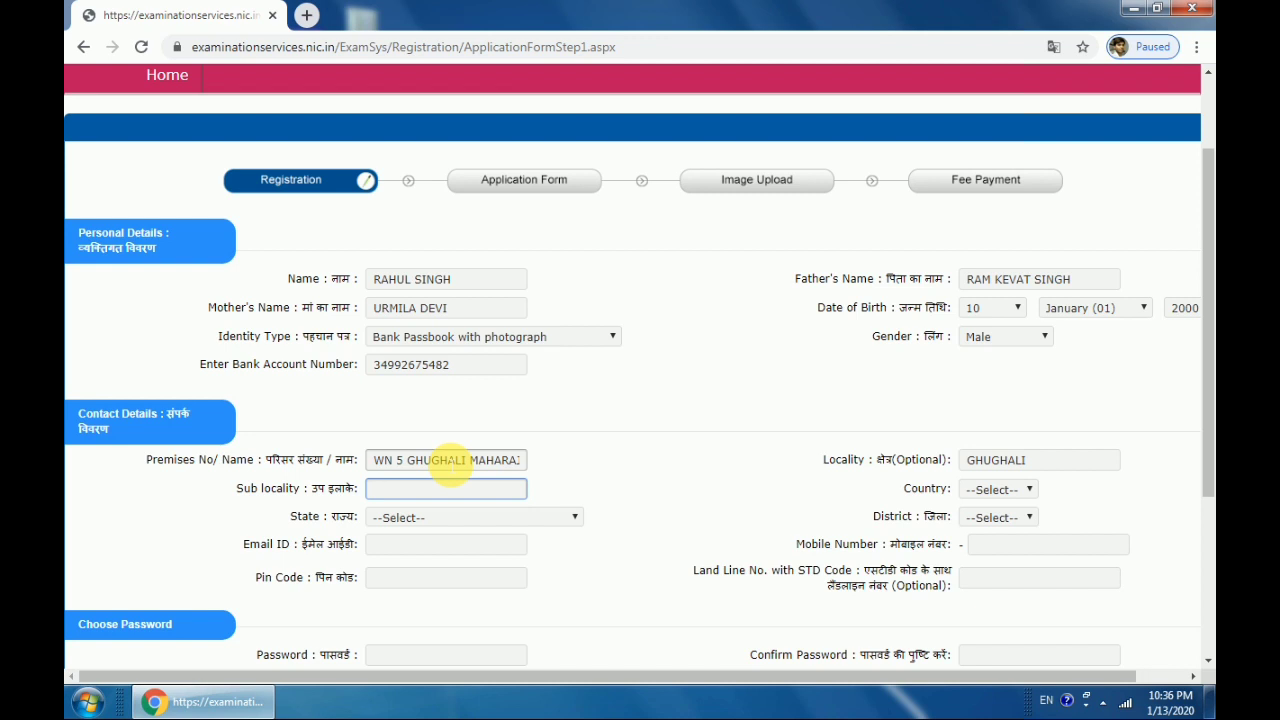
pyautogui.write('GHUGHALI')
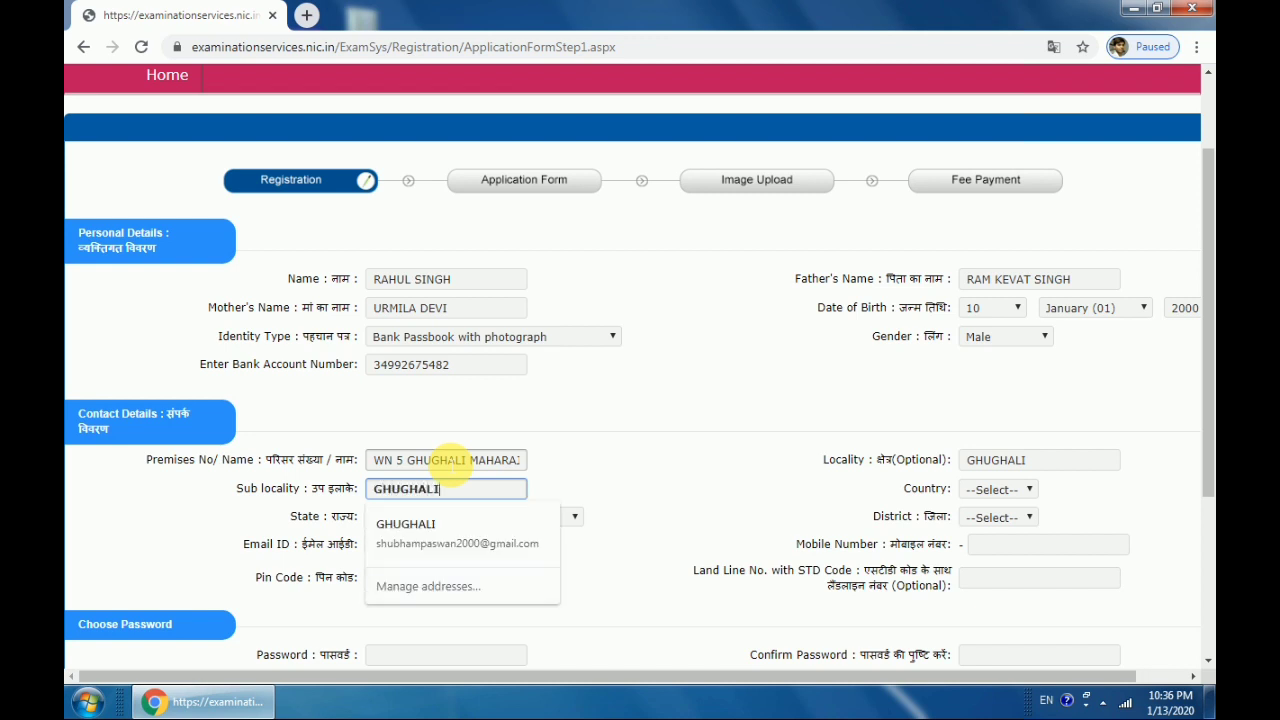
pyautogui.press('Tab')
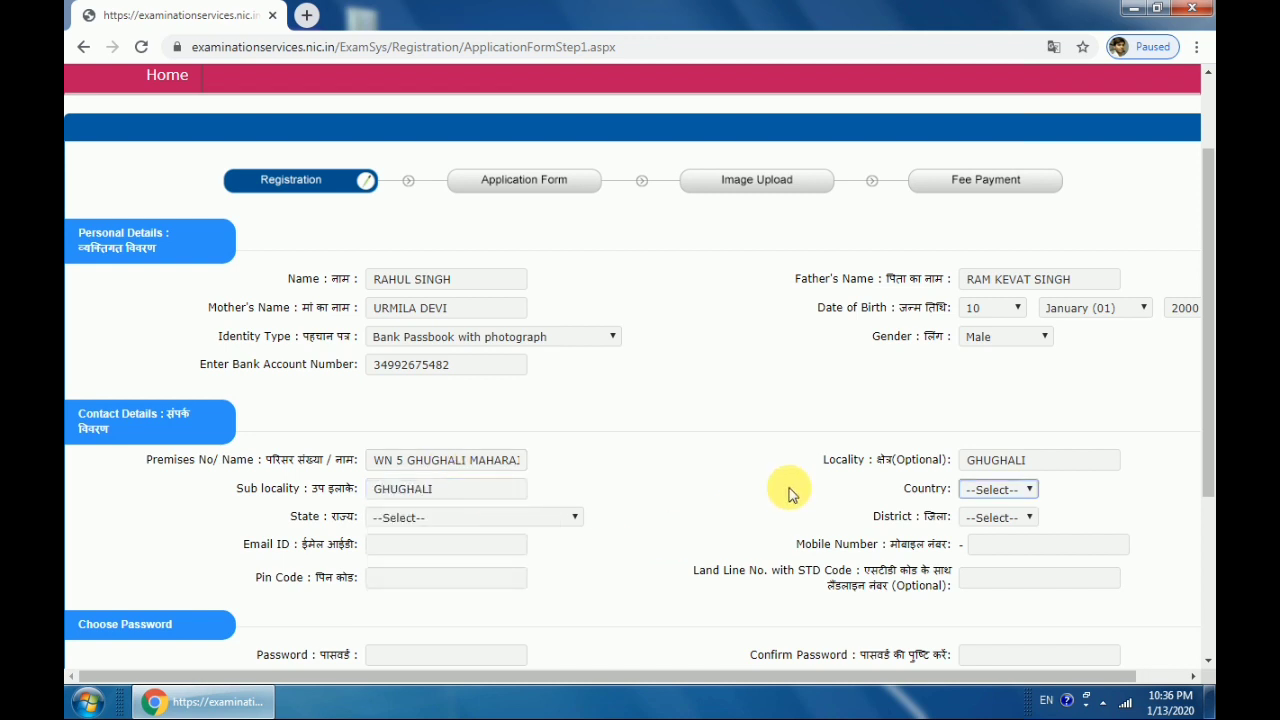
pyautogui.click(1005, 489)
pyautogui.click(995, 537)
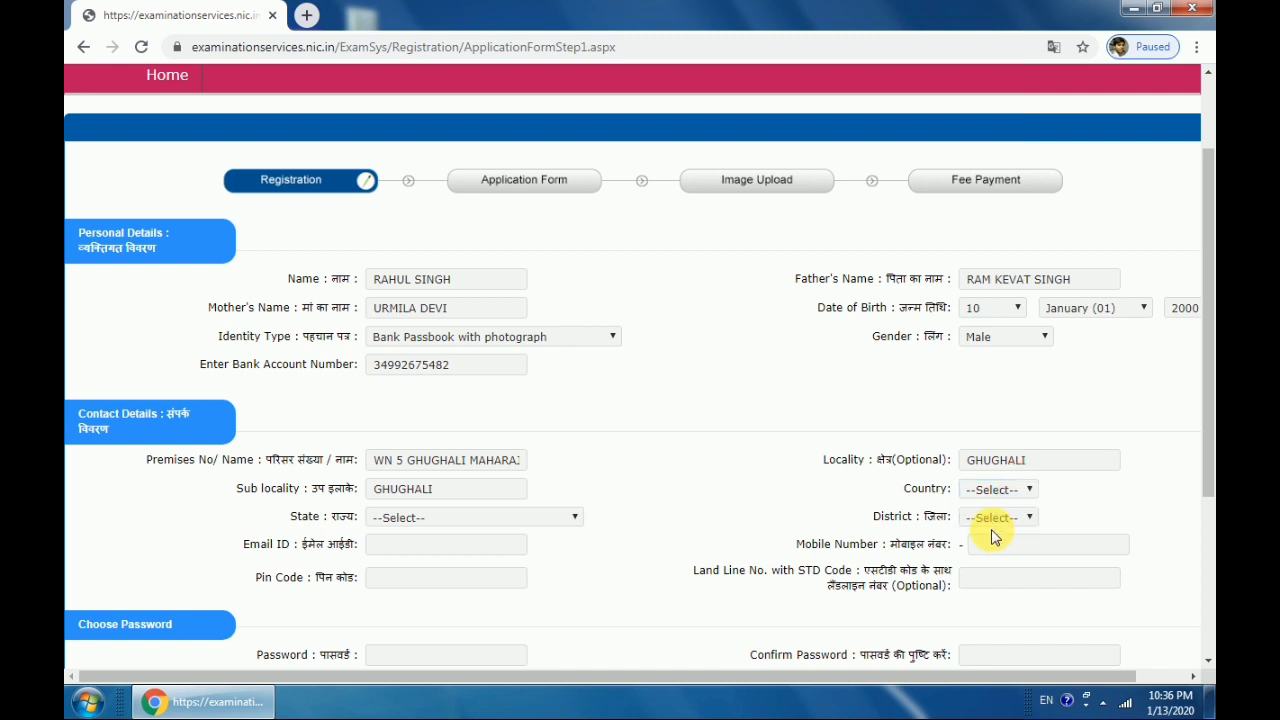
pyautogui.click(1000, 489)
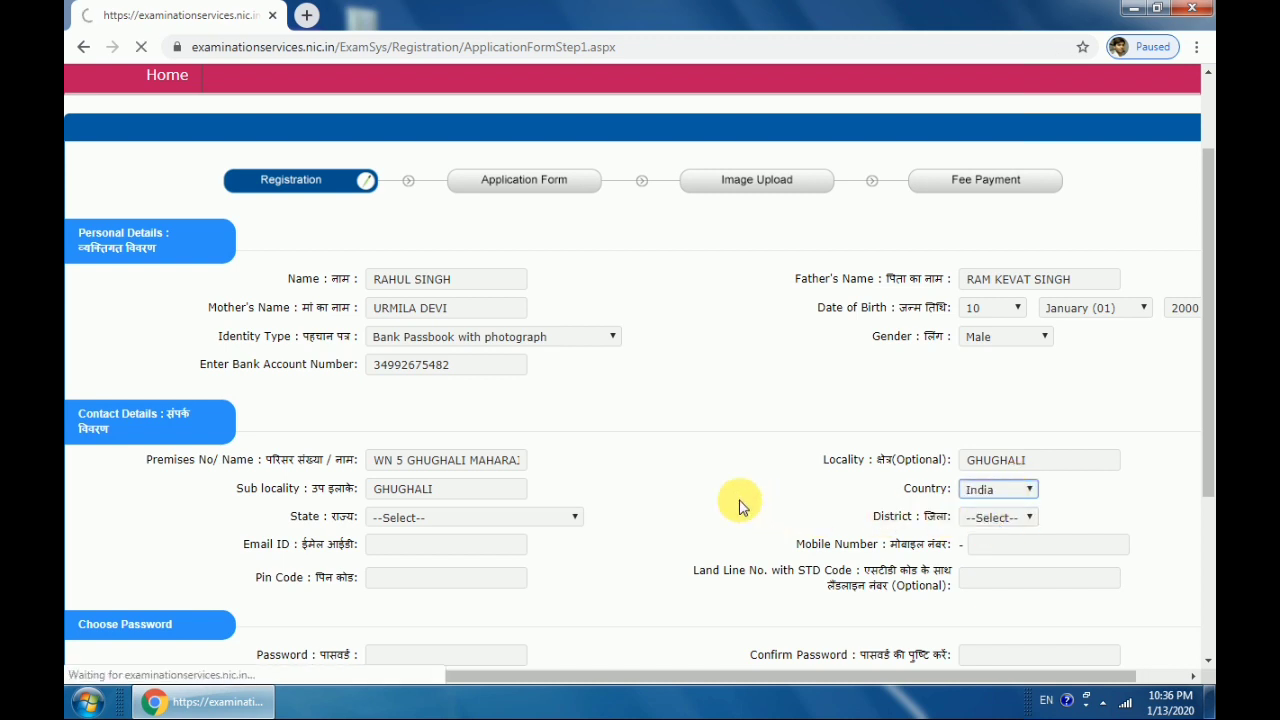
# Select UTTAR PRADESH as the state and MAHARAJGANJ as the district
pyautogui.scroll(-3, 617, 457)
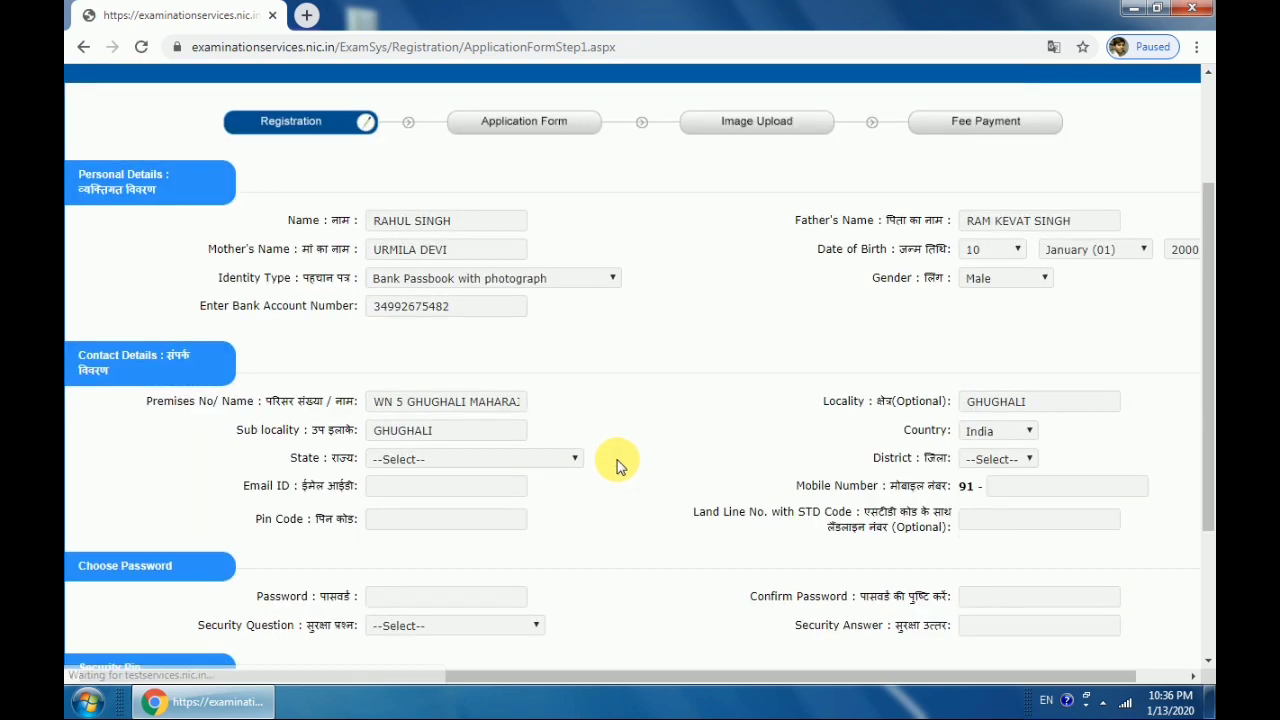
pyautogui.click(401, 369)
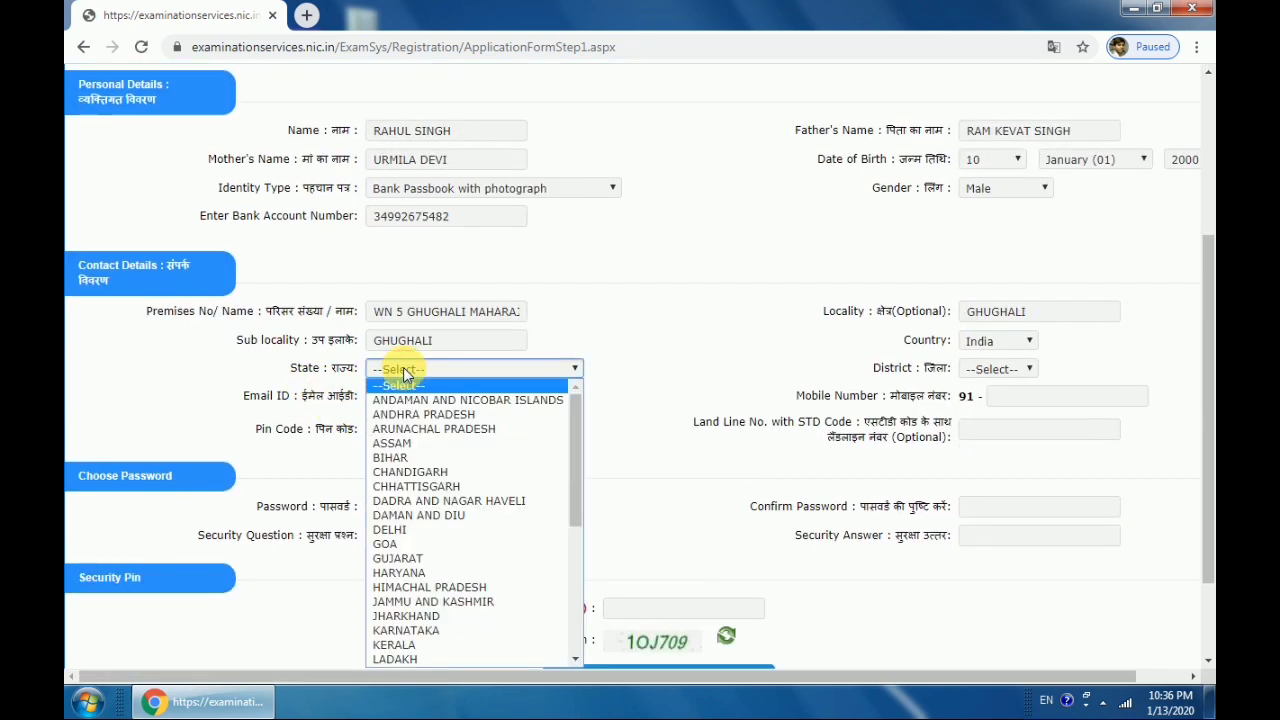
pyautogui.moveTo(570, 422); pyautogui.dragTo(570, 612)
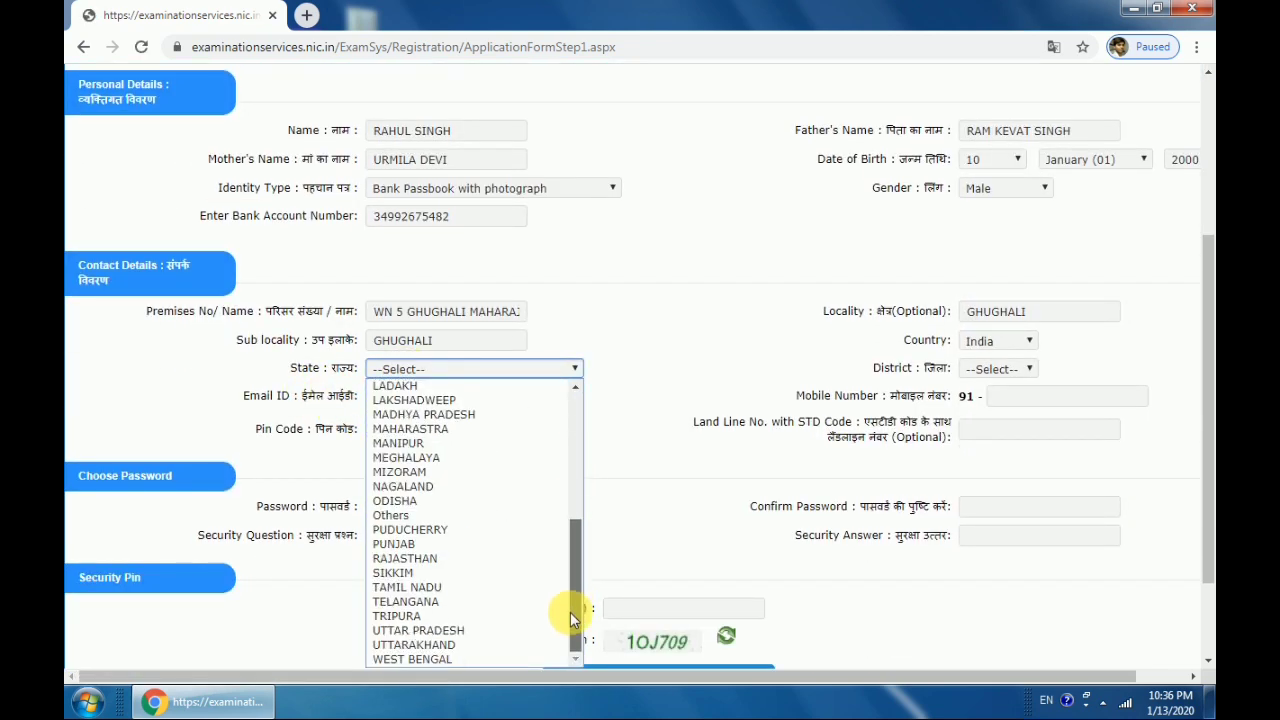
pyautogui.click(524, 640)
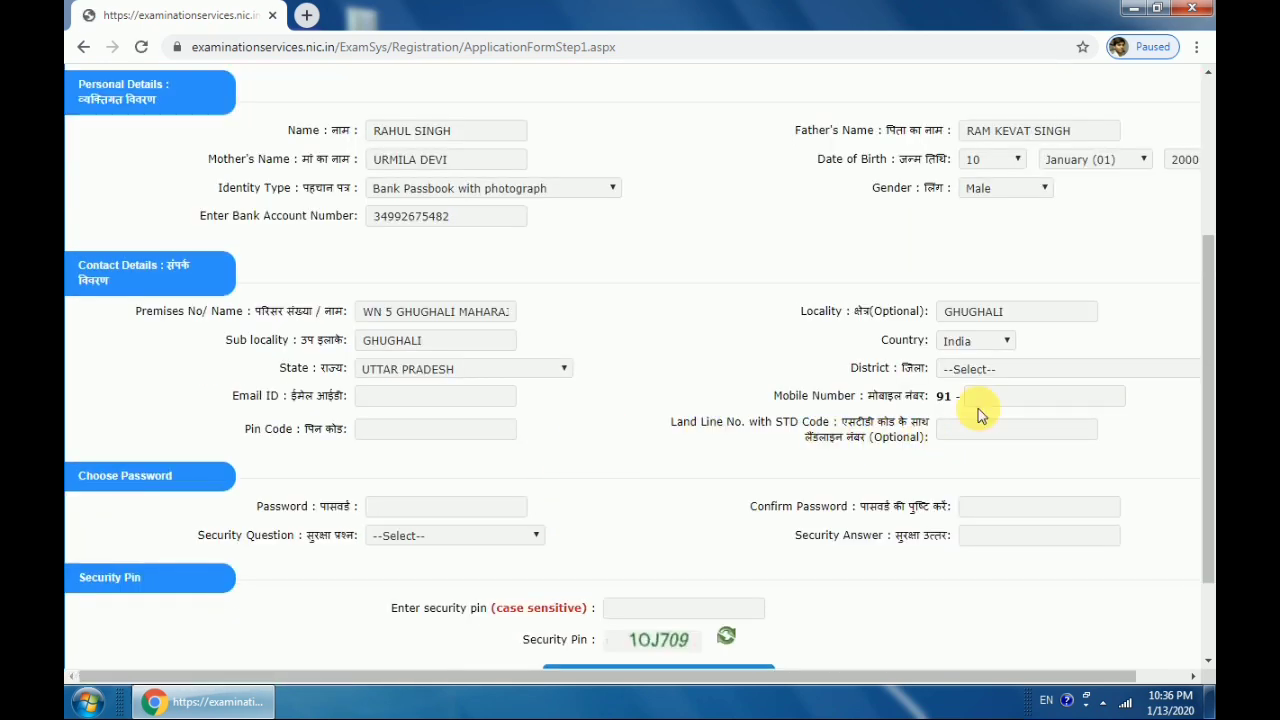
pyautogui.click(998, 370)
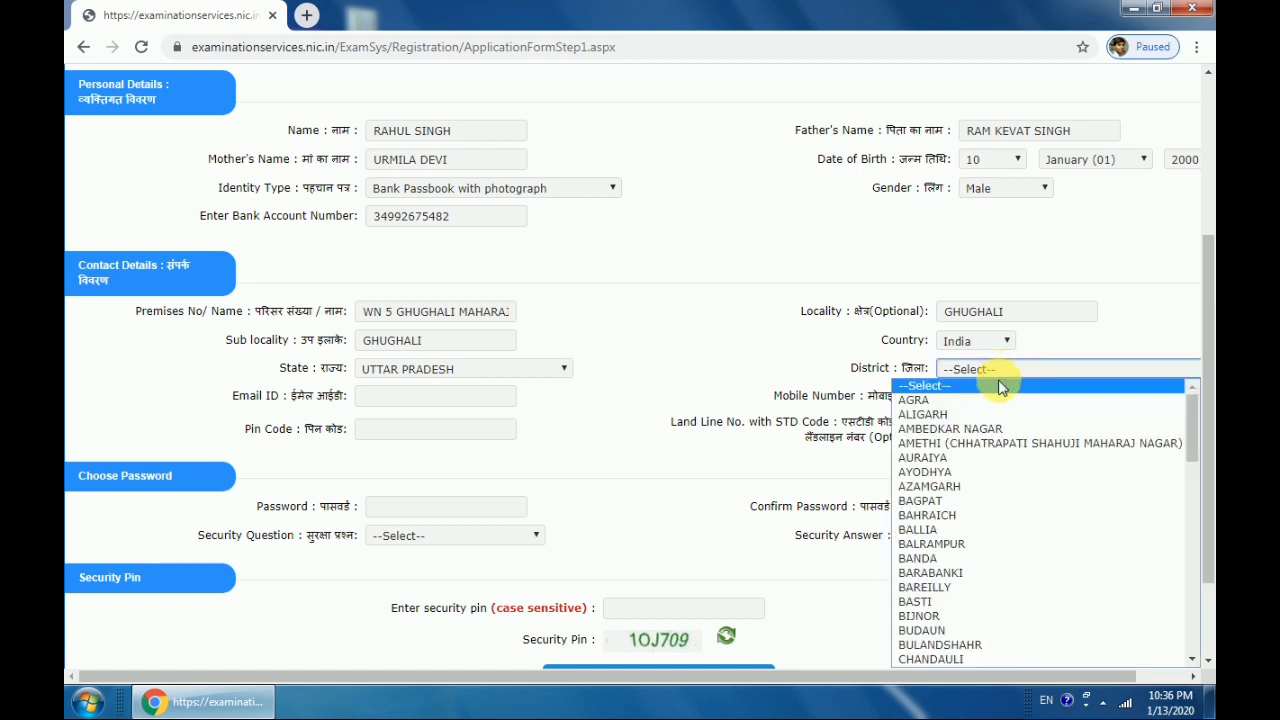
pyautogui.write('mahoba')
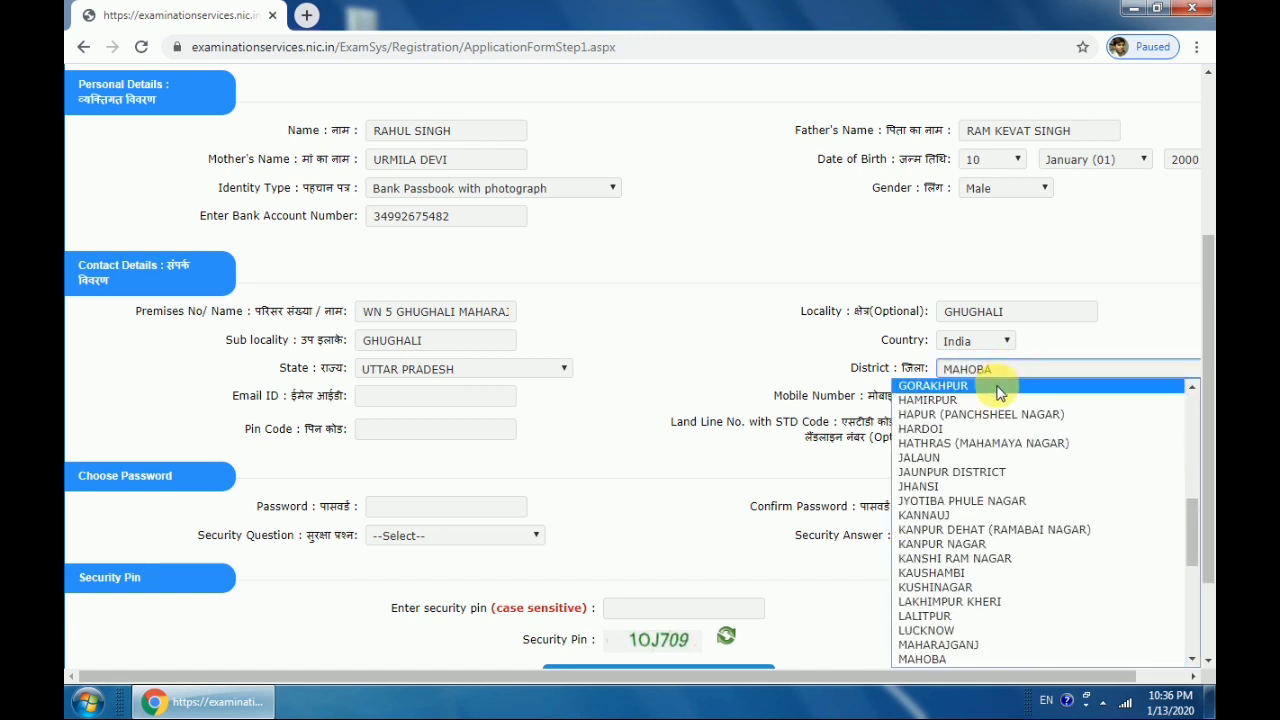
pyautogui.click(980, 645)
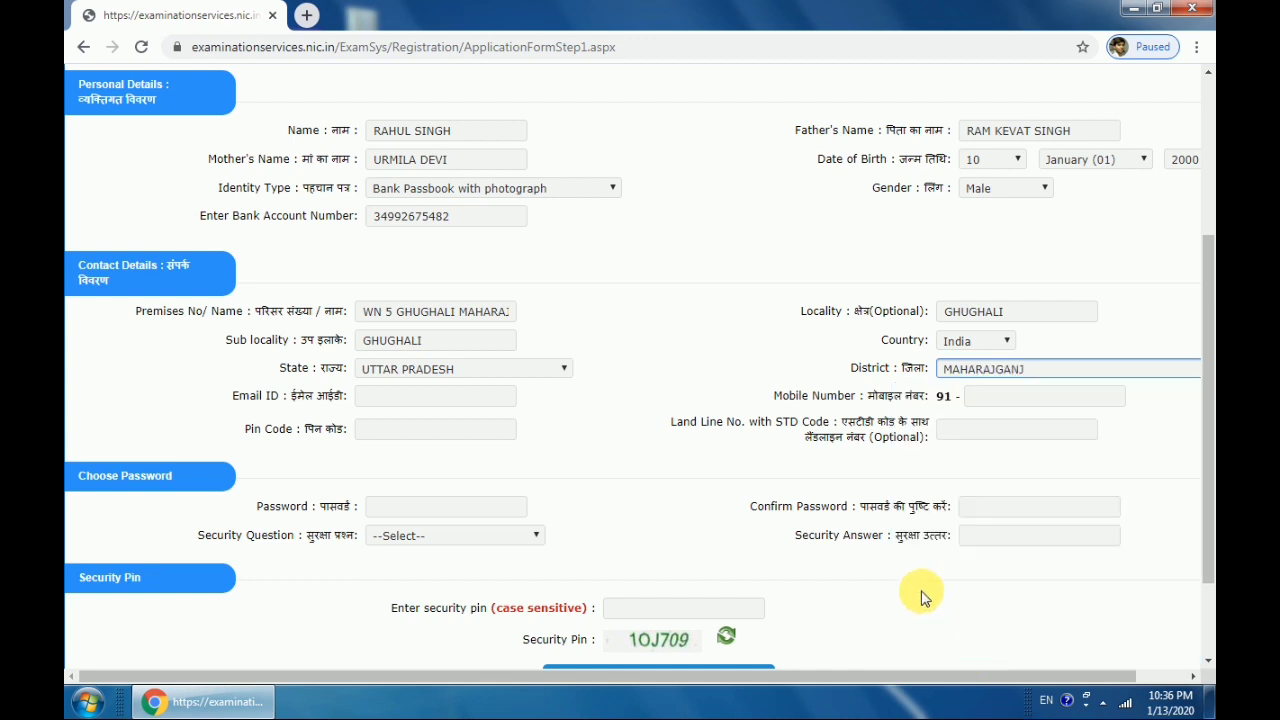
pyautogui.click(470, 403)
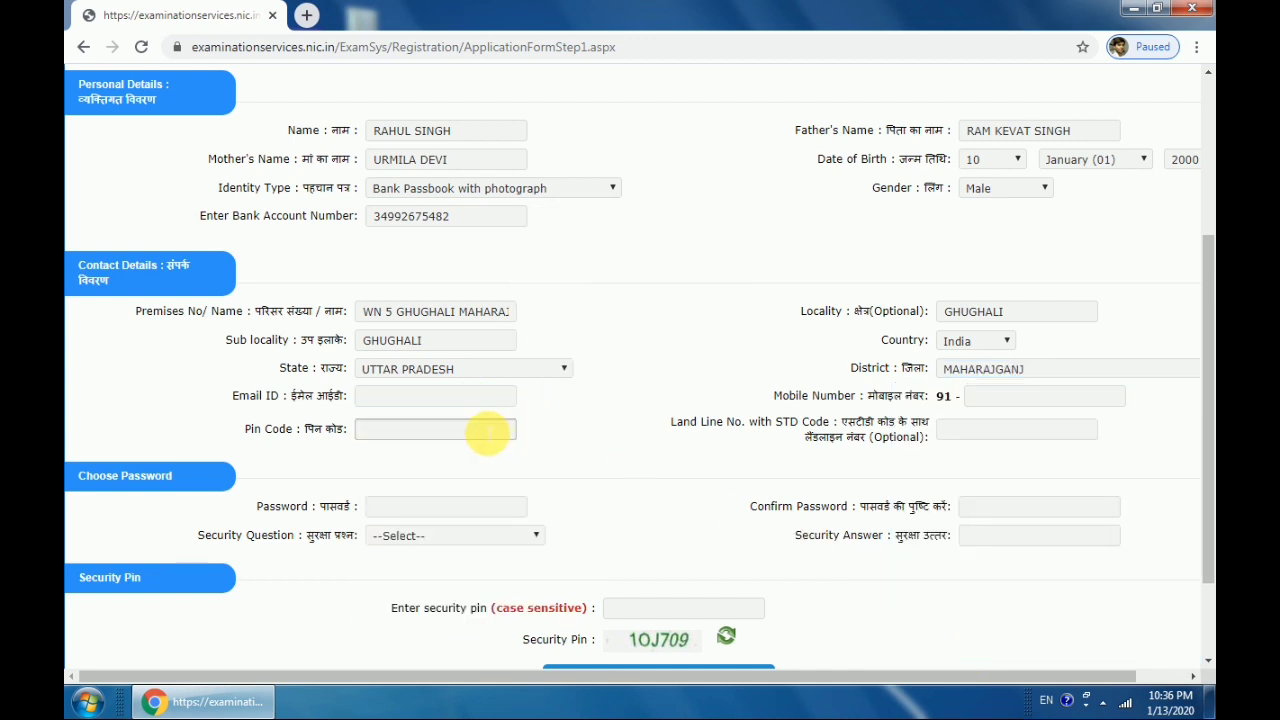
pyautogui.click(566, 423)
pyautogui.scroll(2, 568, 423)
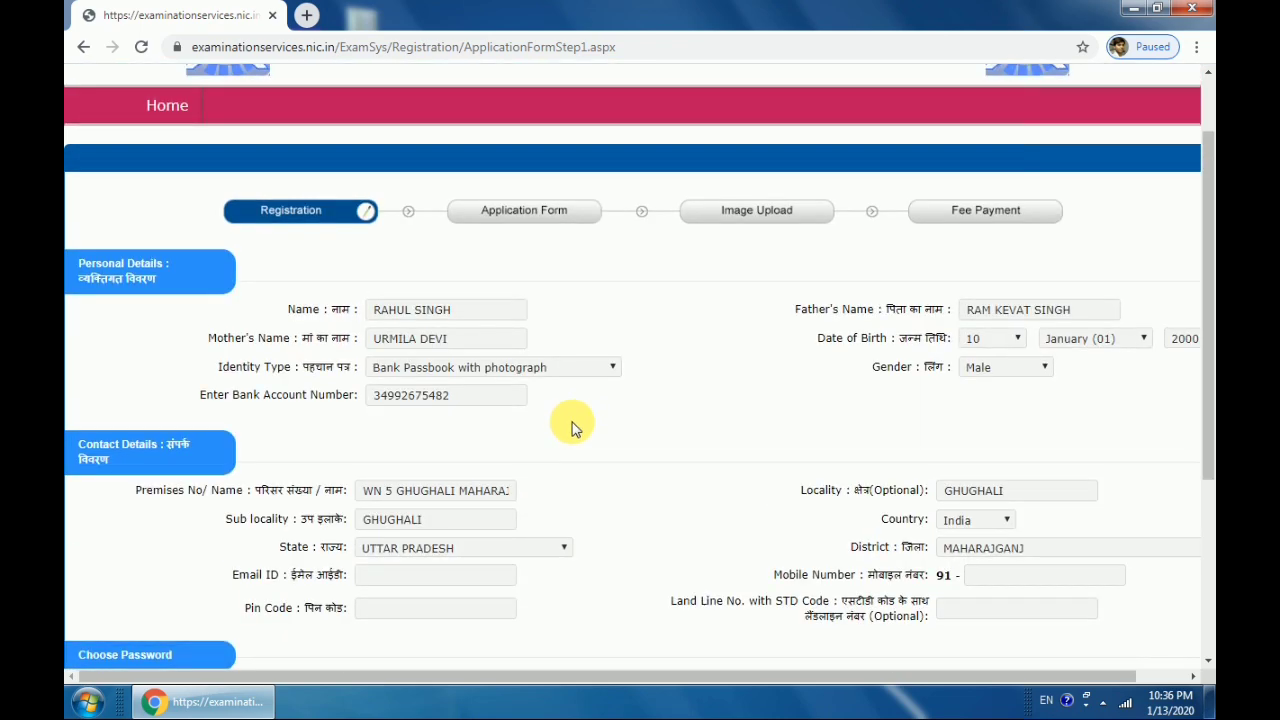
pyautogui.scroll(-3, 826, 413)
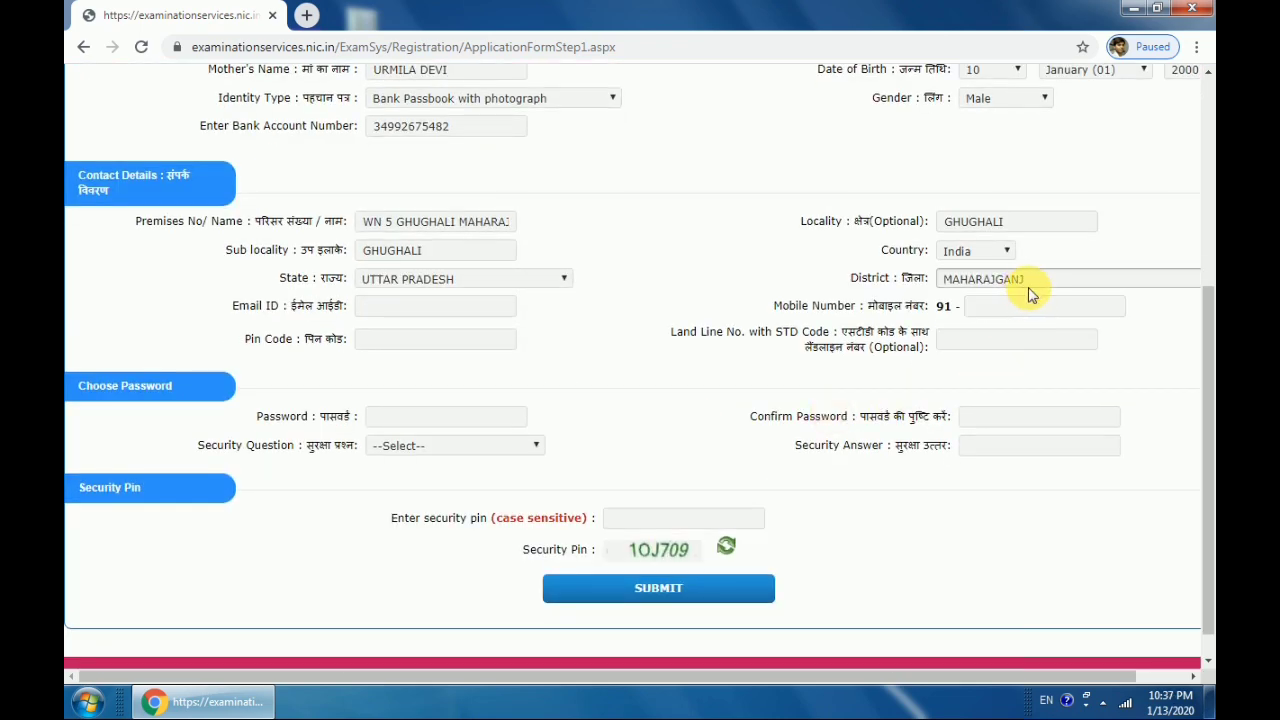
# Enter the candidate's mobile number and pin code
pyautogui.click(1031, 317)
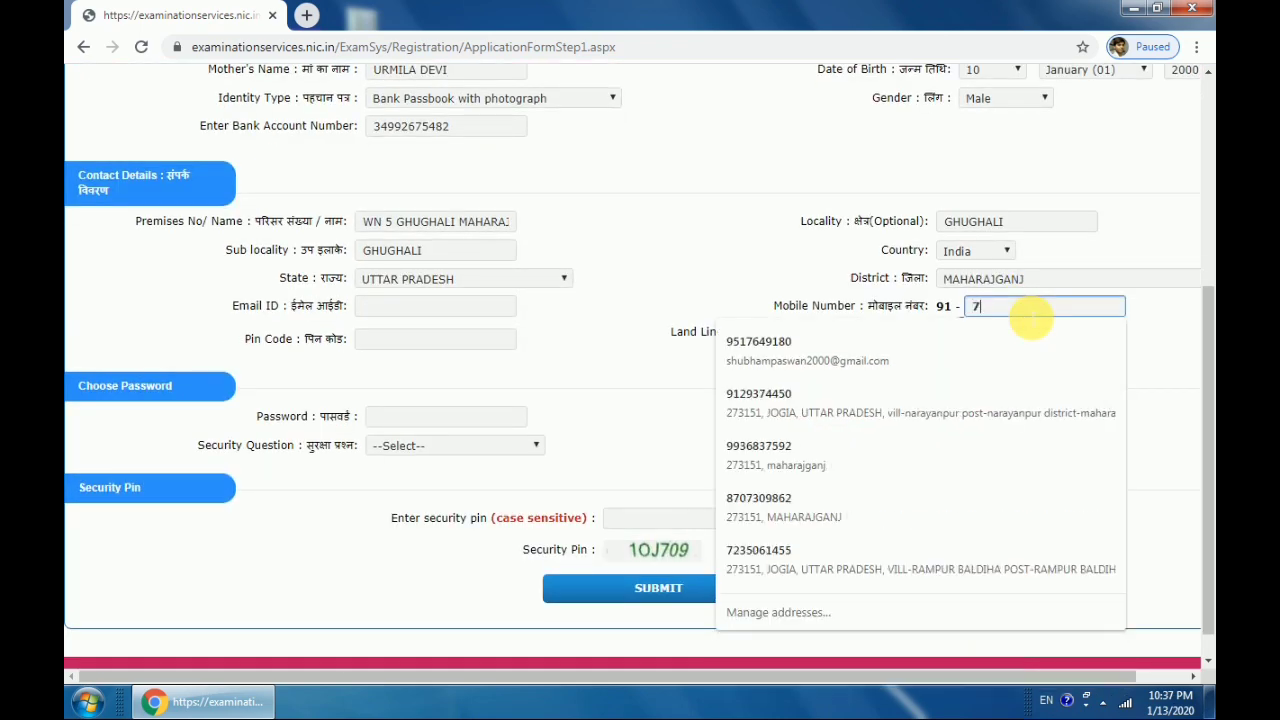
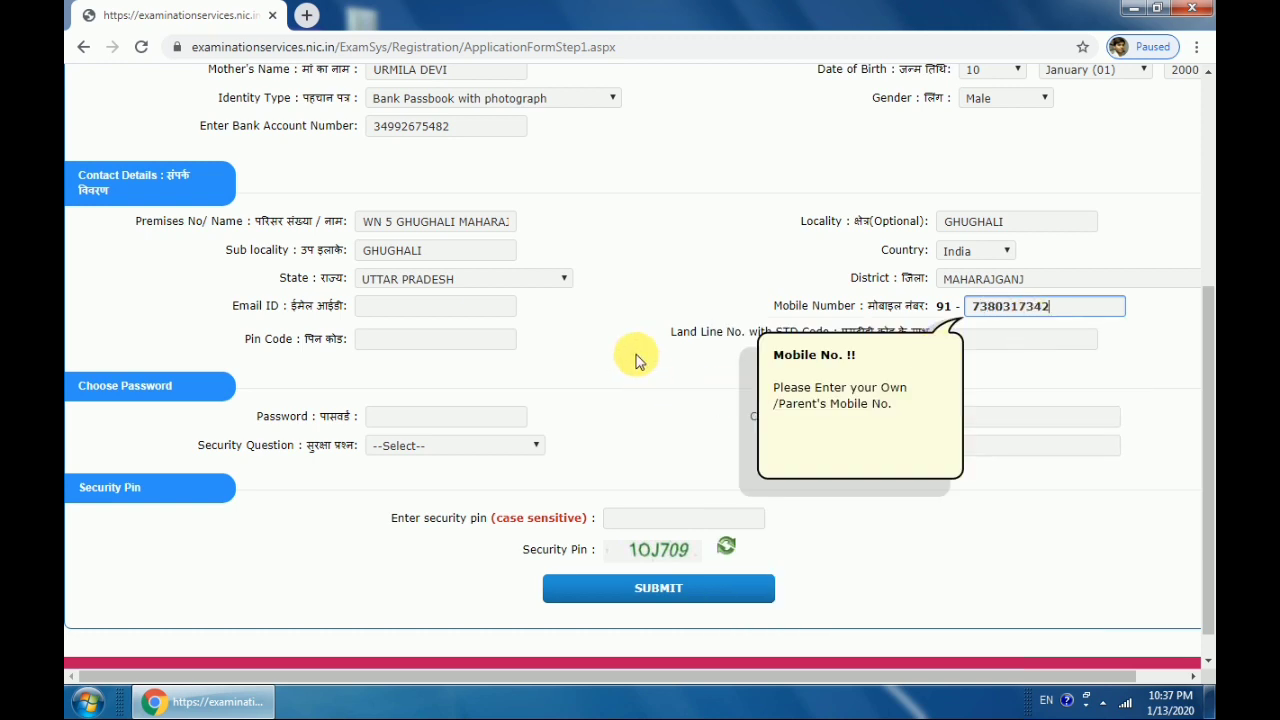
pyautogui.click(470, 340)
pyautogui.write('273151')
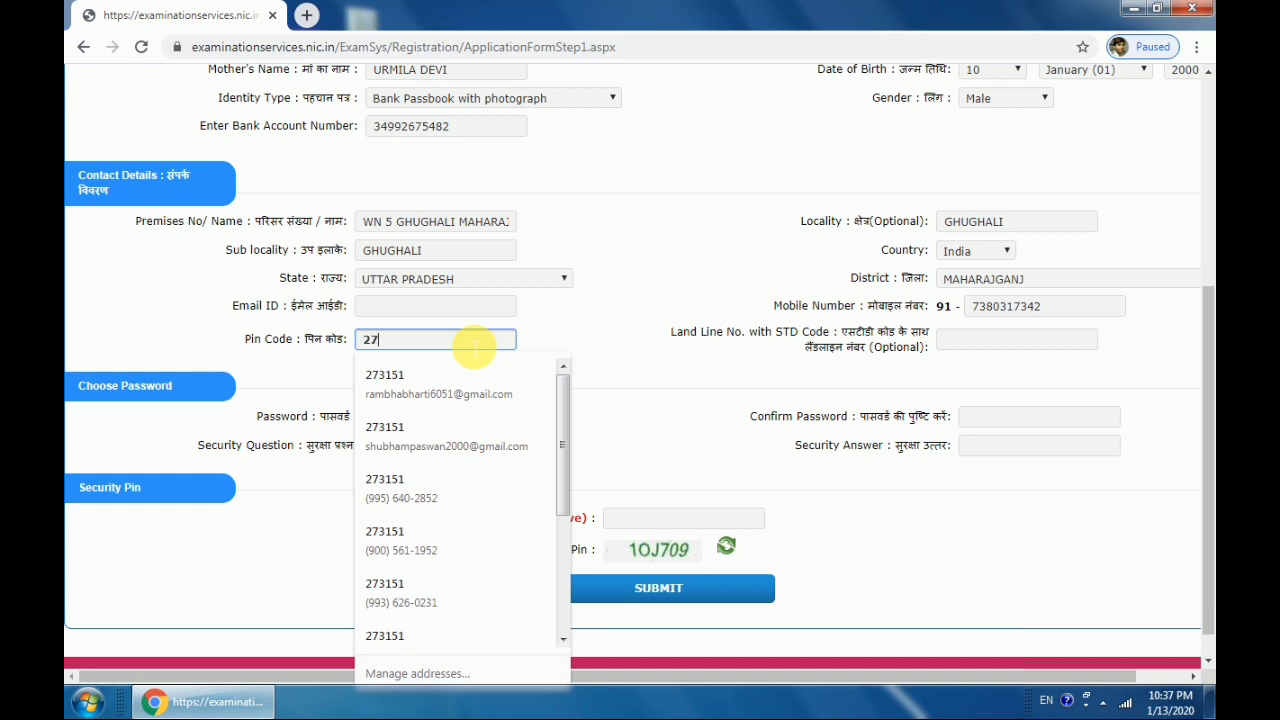
pyautogui.tripleClick(743, 388)
pyautogui.click(490, 420)
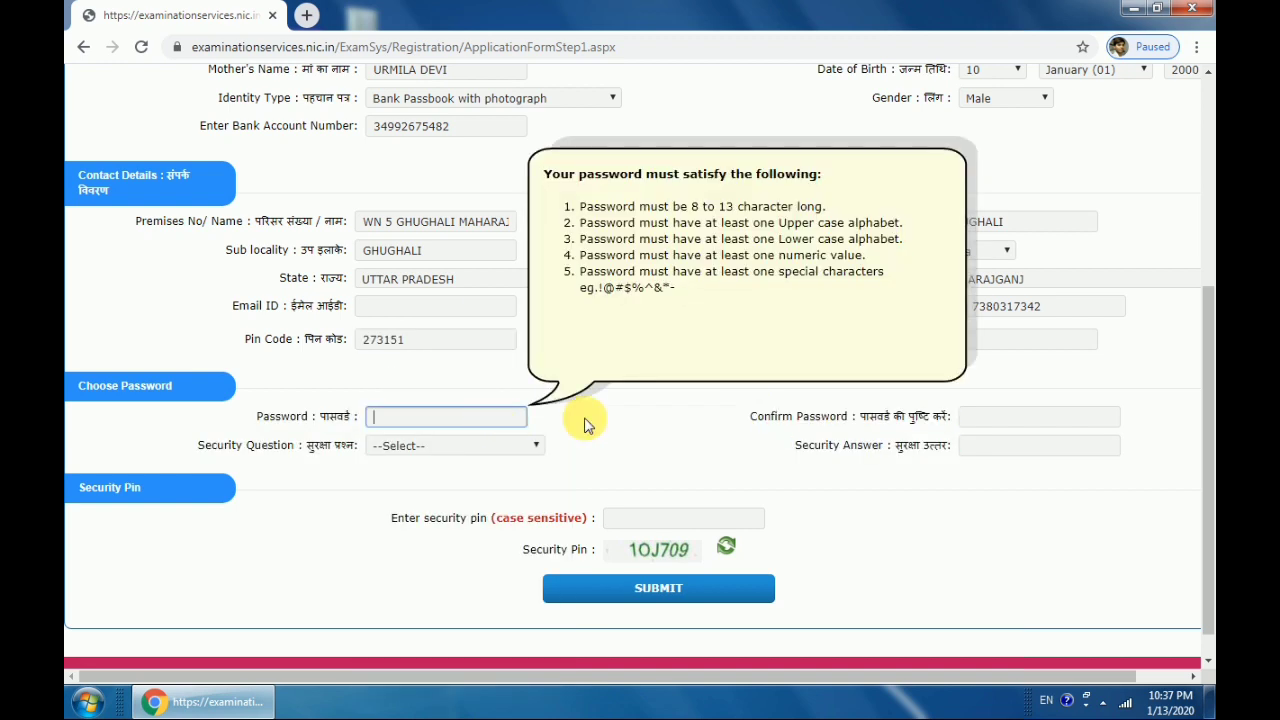
pyautogui.click(628, 423)
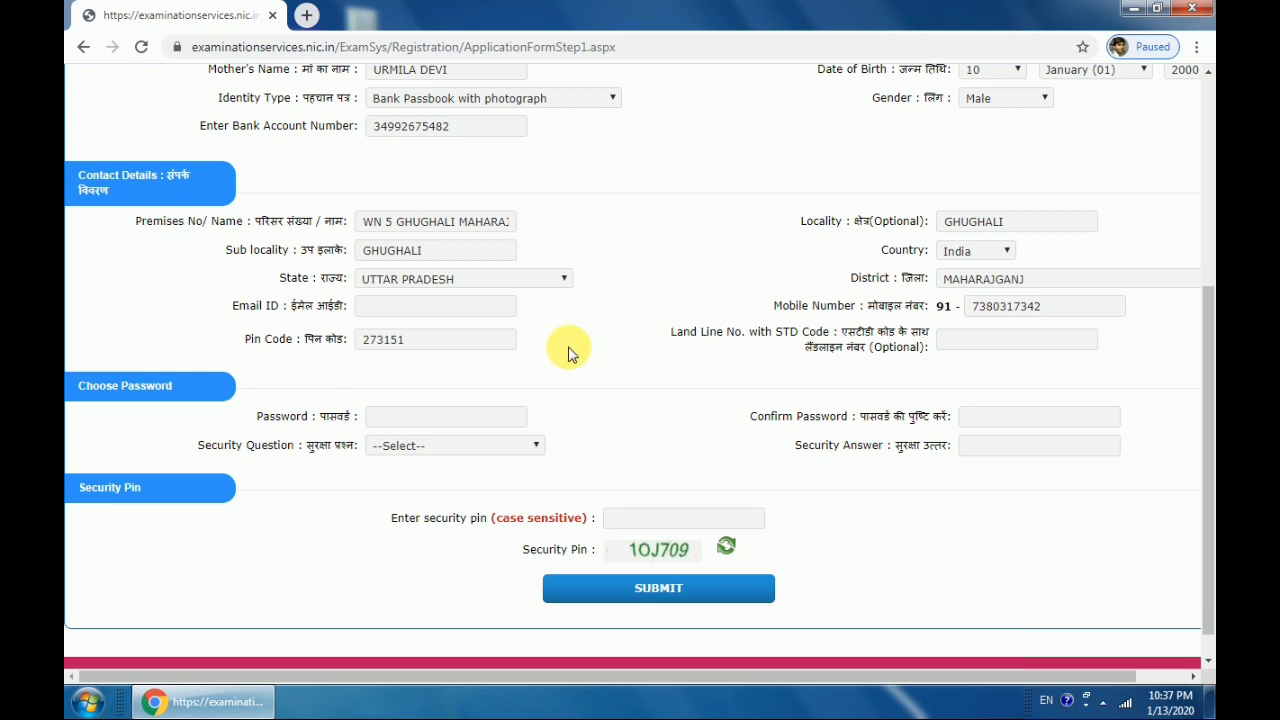
# Fill in the candidate's e-mail address
pyautogui.click(410, 308)
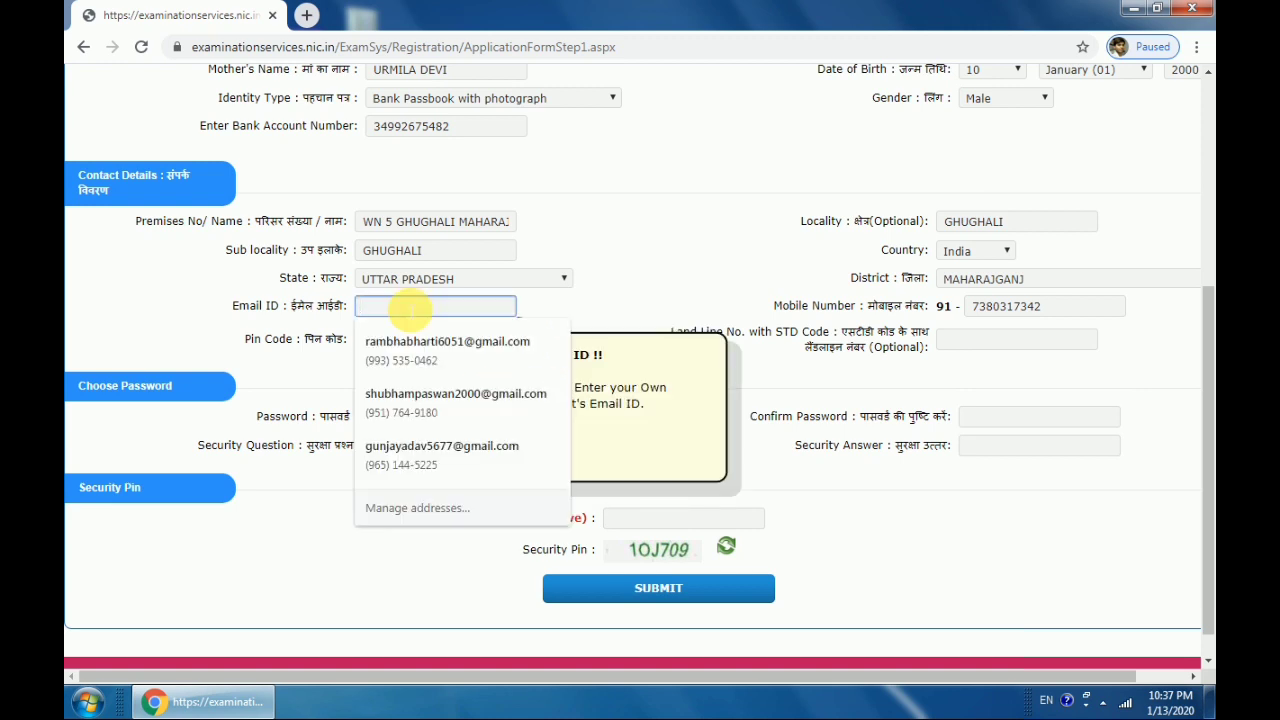
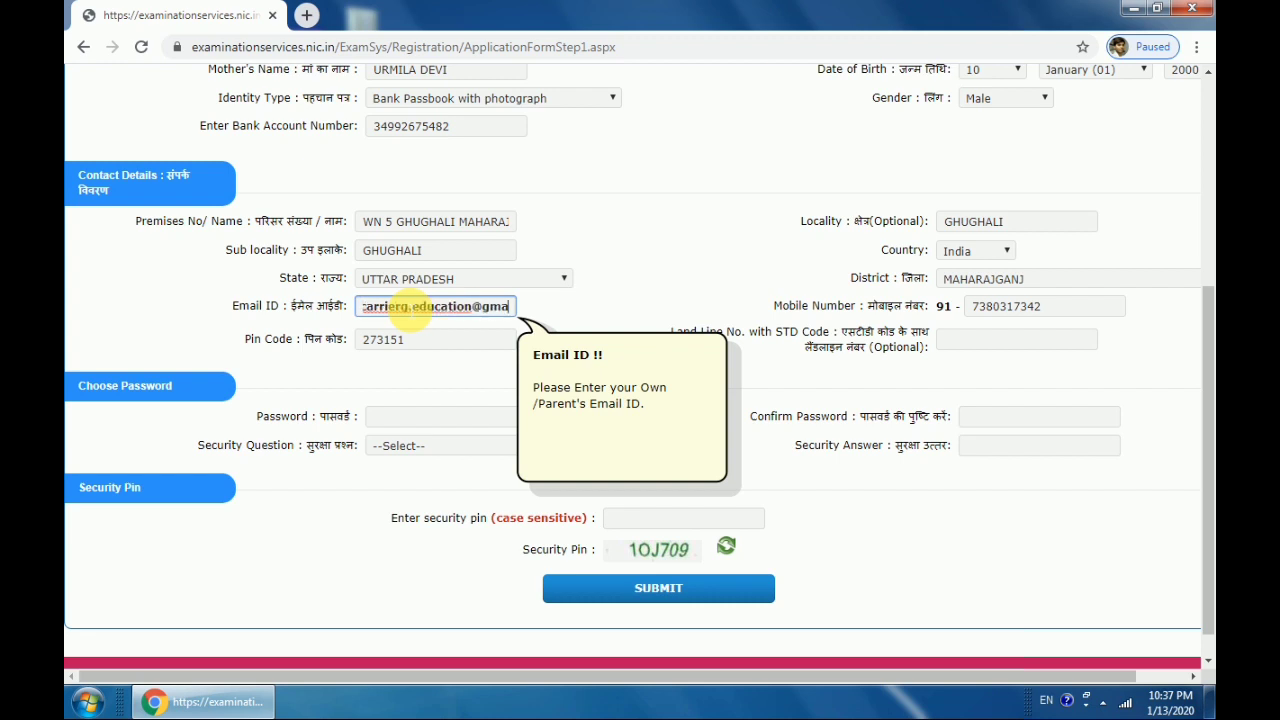
pyautogui.press('Tab')
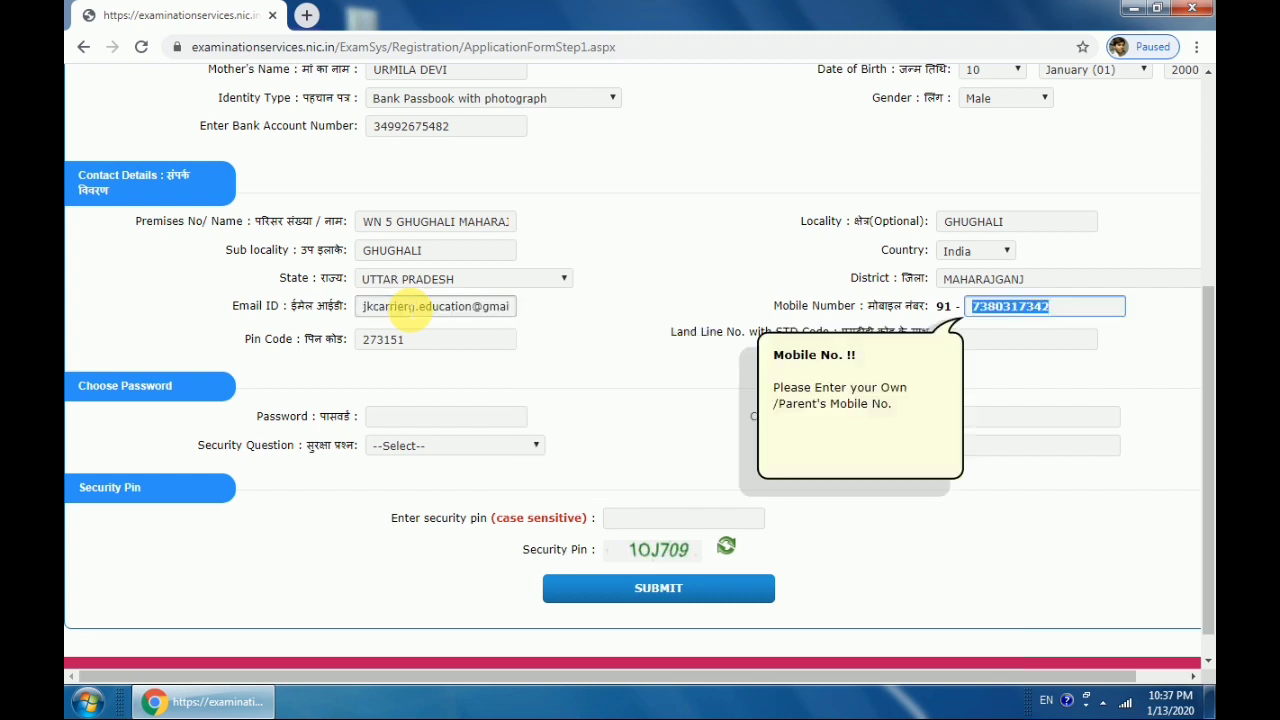
pyautogui.click(660, 378)
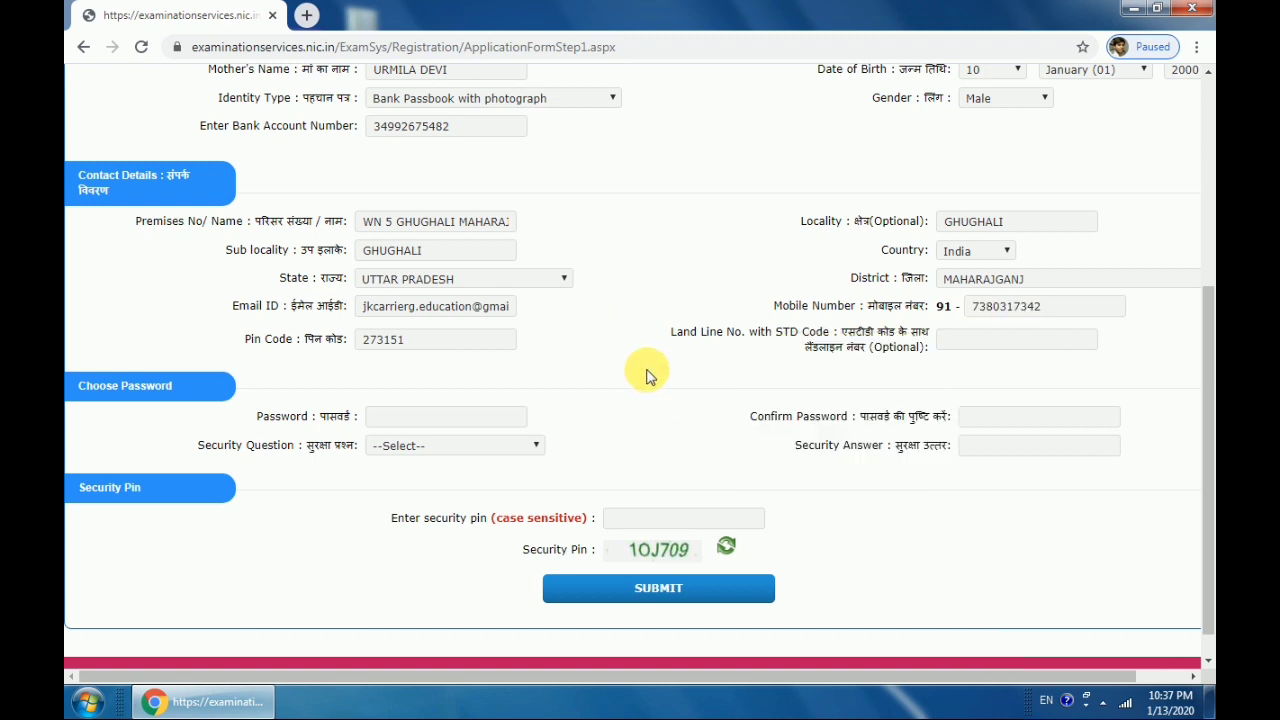
# Type an account password meeting the rules and re-enter it in Confirm Password
pyautogui.click(376, 416)
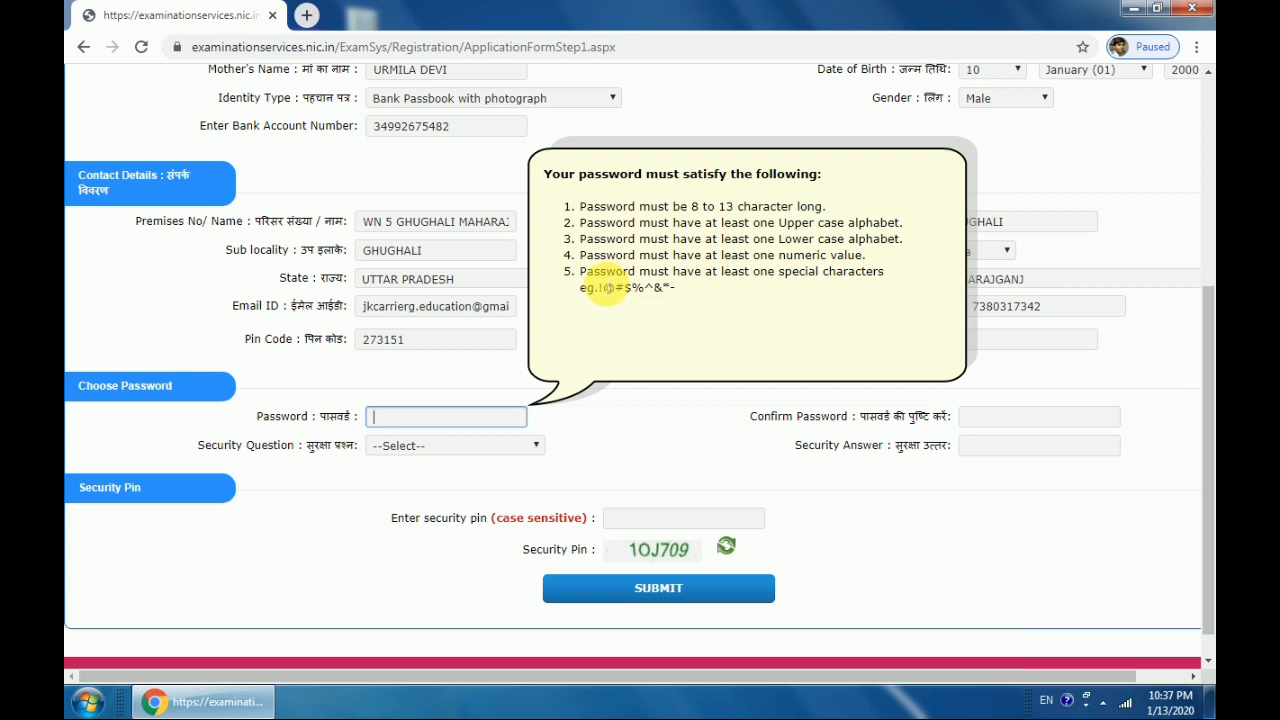
pyautogui.click(703, 444)
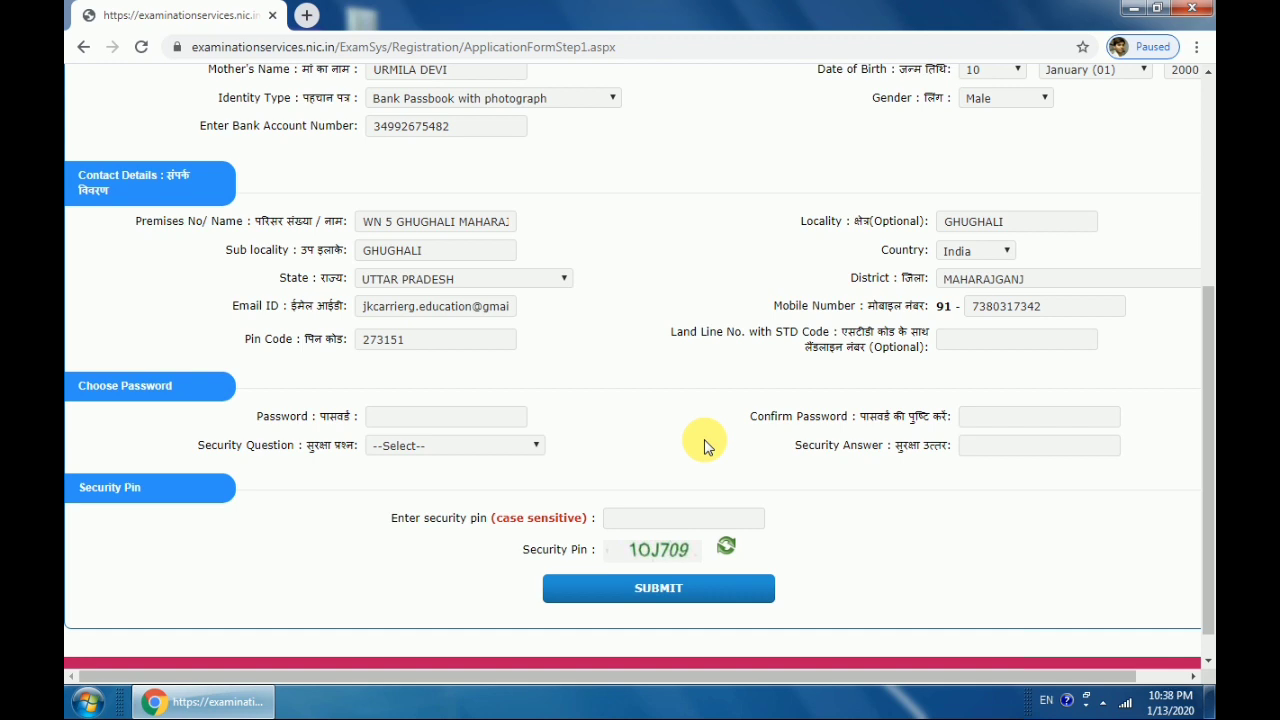
pyautogui.click(513, 418)
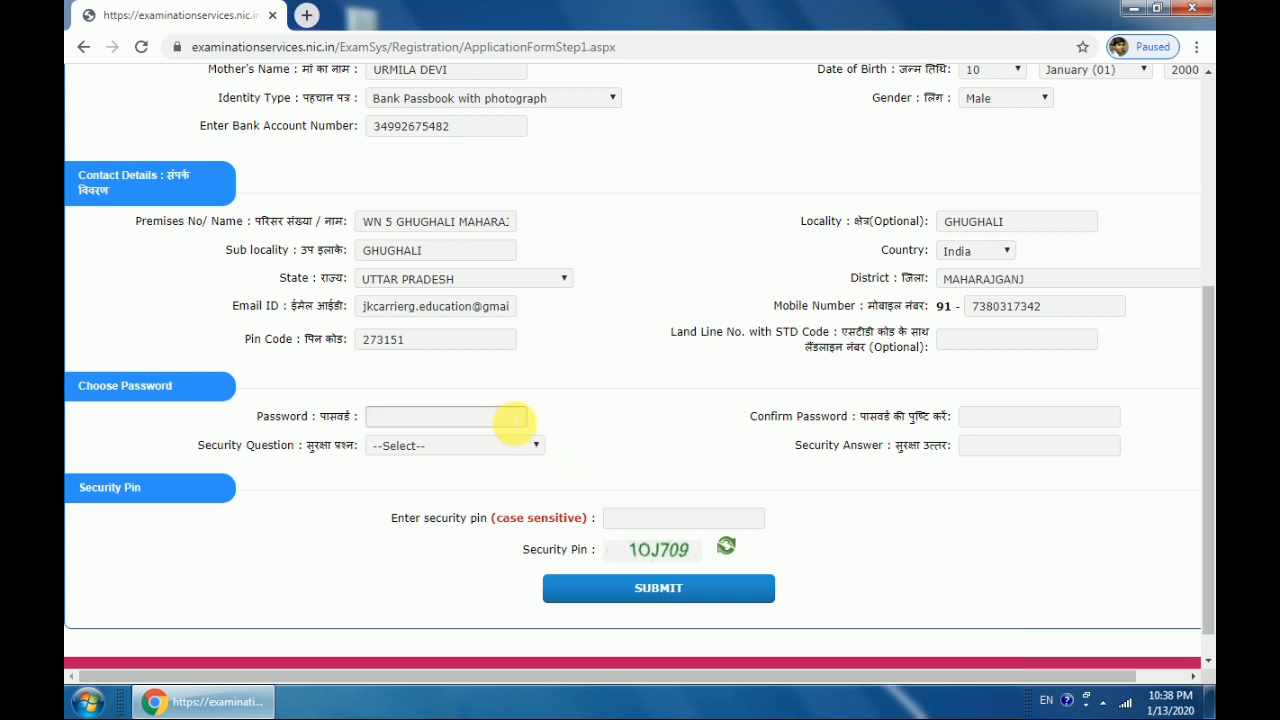
pyautogui.click(513, 418)
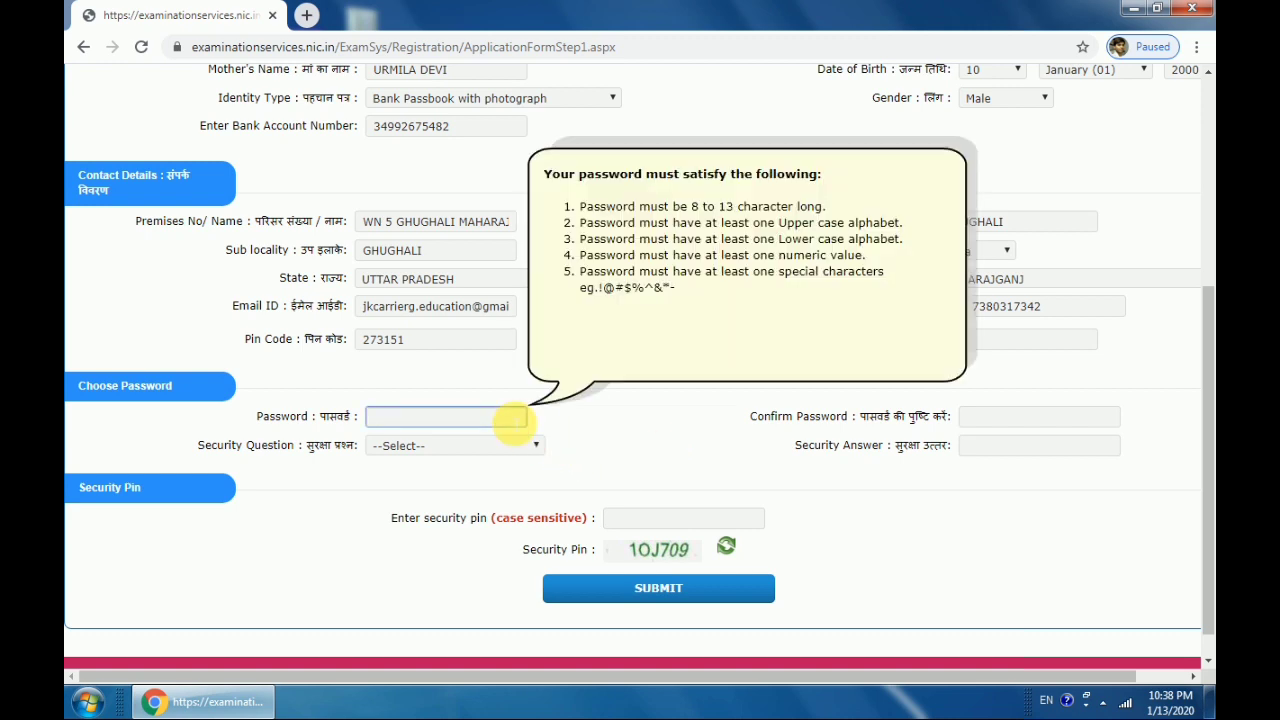
pyautogui.write('••••••••')
pyautogui.press('BackSpace')
pyautogui.press('BackSpace')
pyautogui.press('BackSpace')
pyautogui.press('BackSpace')
pyautogui.press('BackSpace')
pyautogui.press('BackSpace')
pyautogui.press('BackSpace')
pyautogui.press('BackSpace')
pyautogui.write('••••••••••')
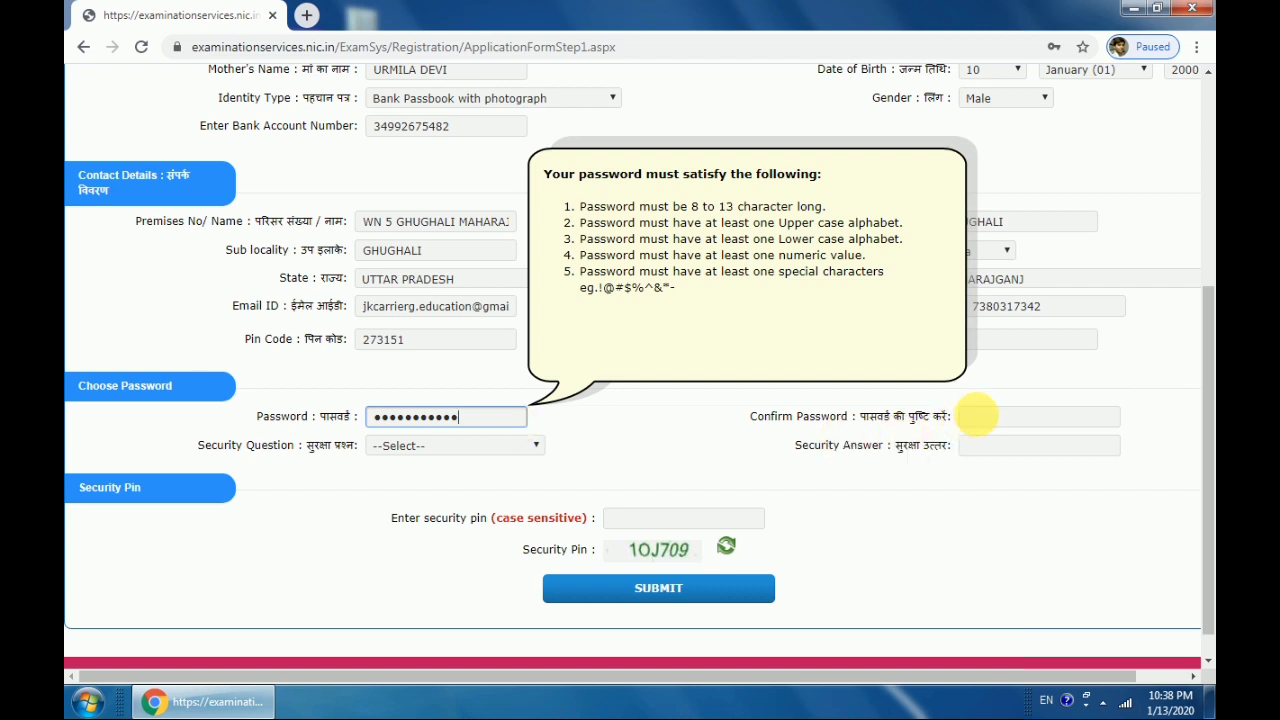
pyautogui.click(990, 418)
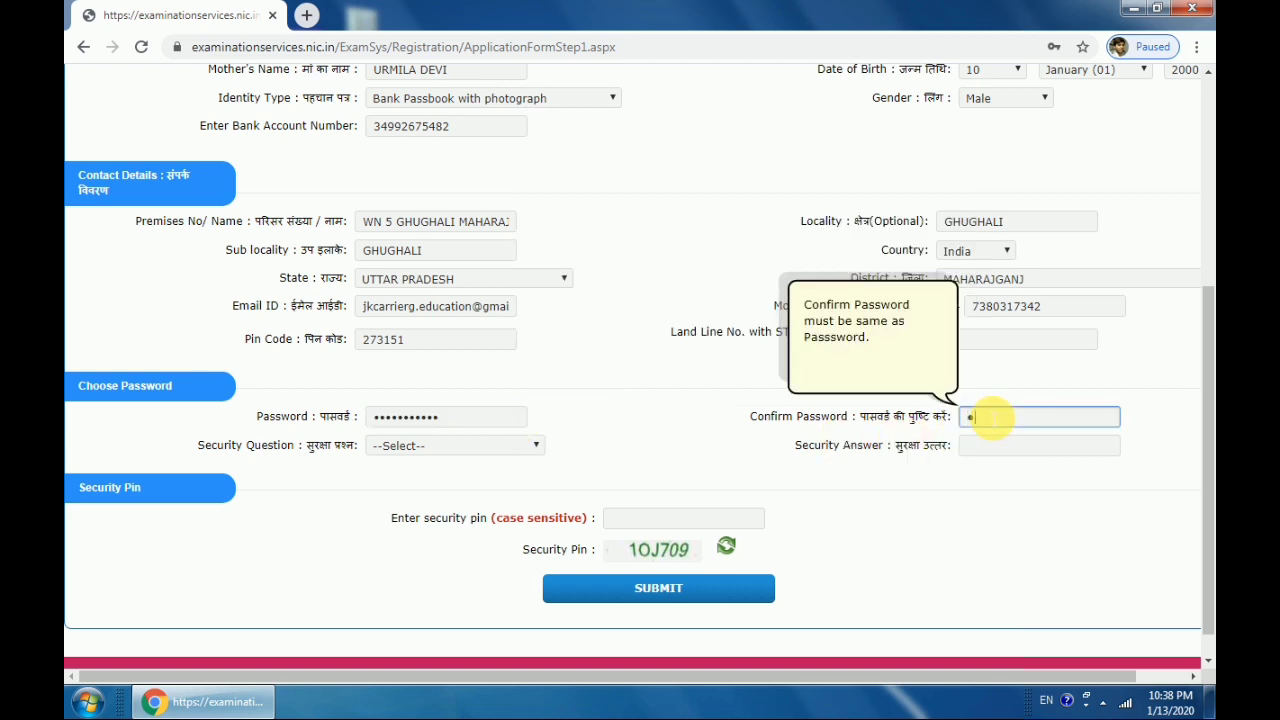
pyautogui.write('•••••••••••')
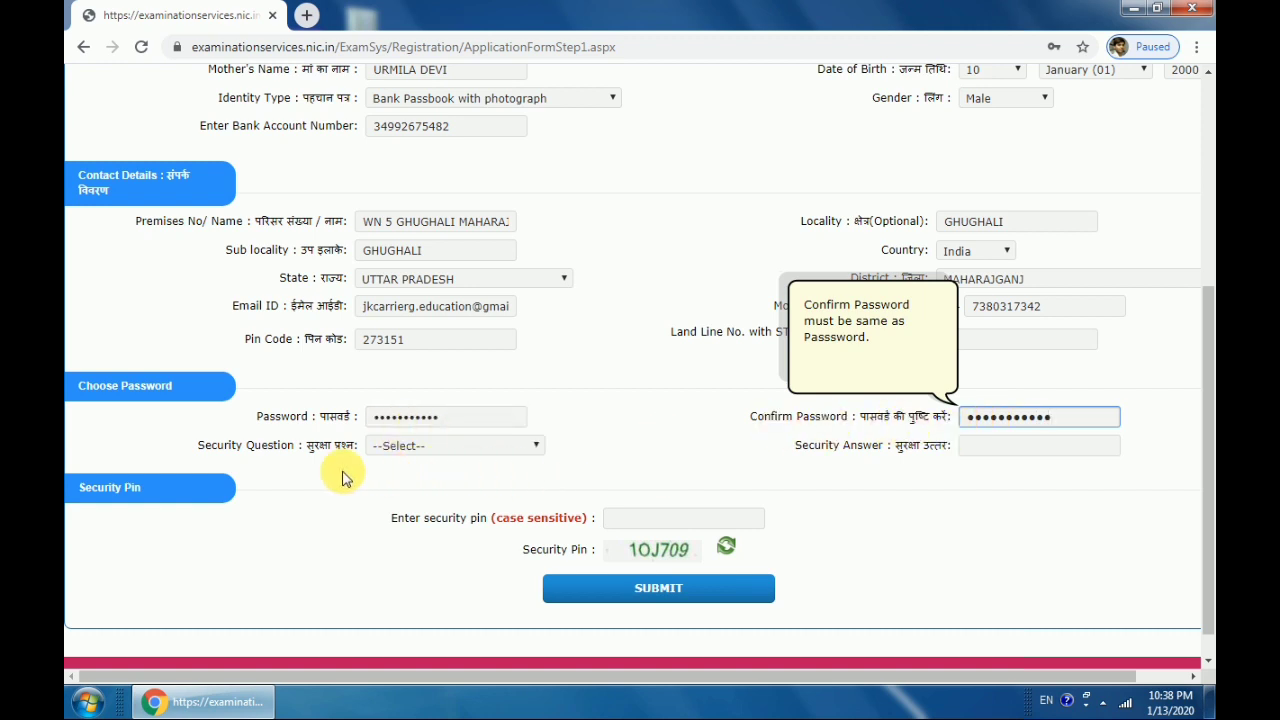
# Choose the security question "What is your neighbour's pet name ?" and type its answer
pyautogui.click(425, 455)
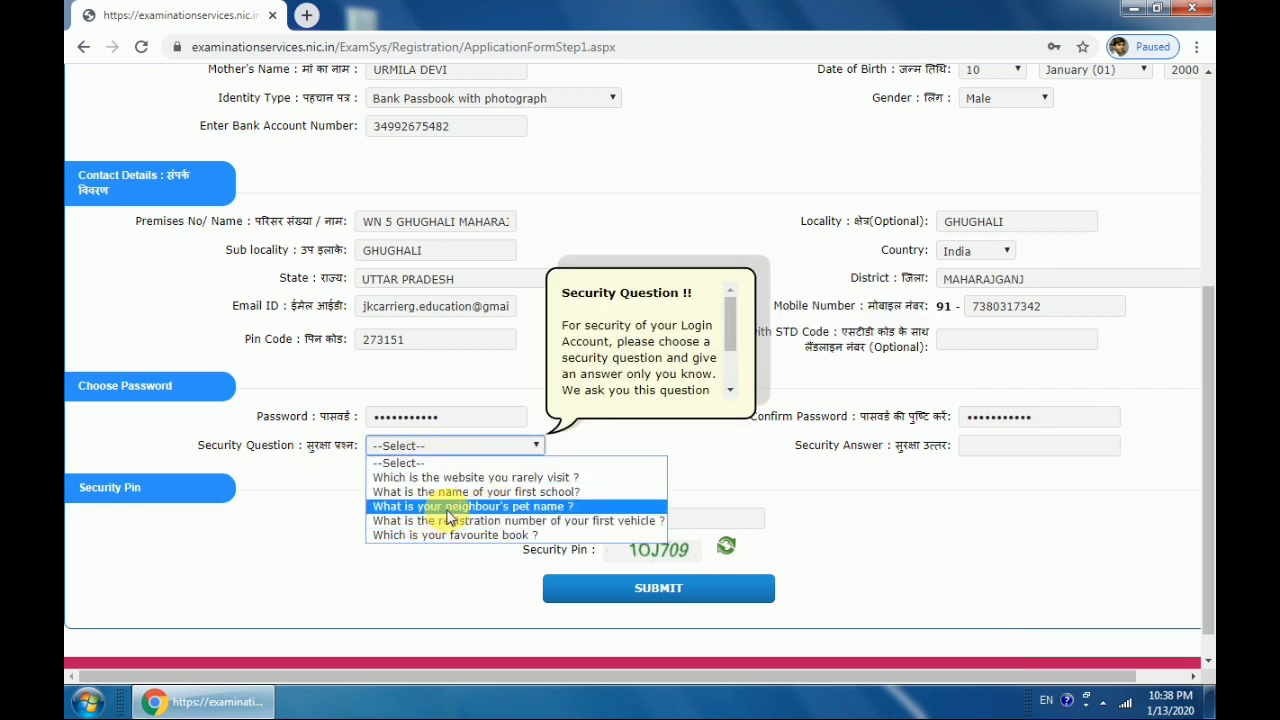
pyautogui.click(510, 506)
pyautogui.click(1000, 447)
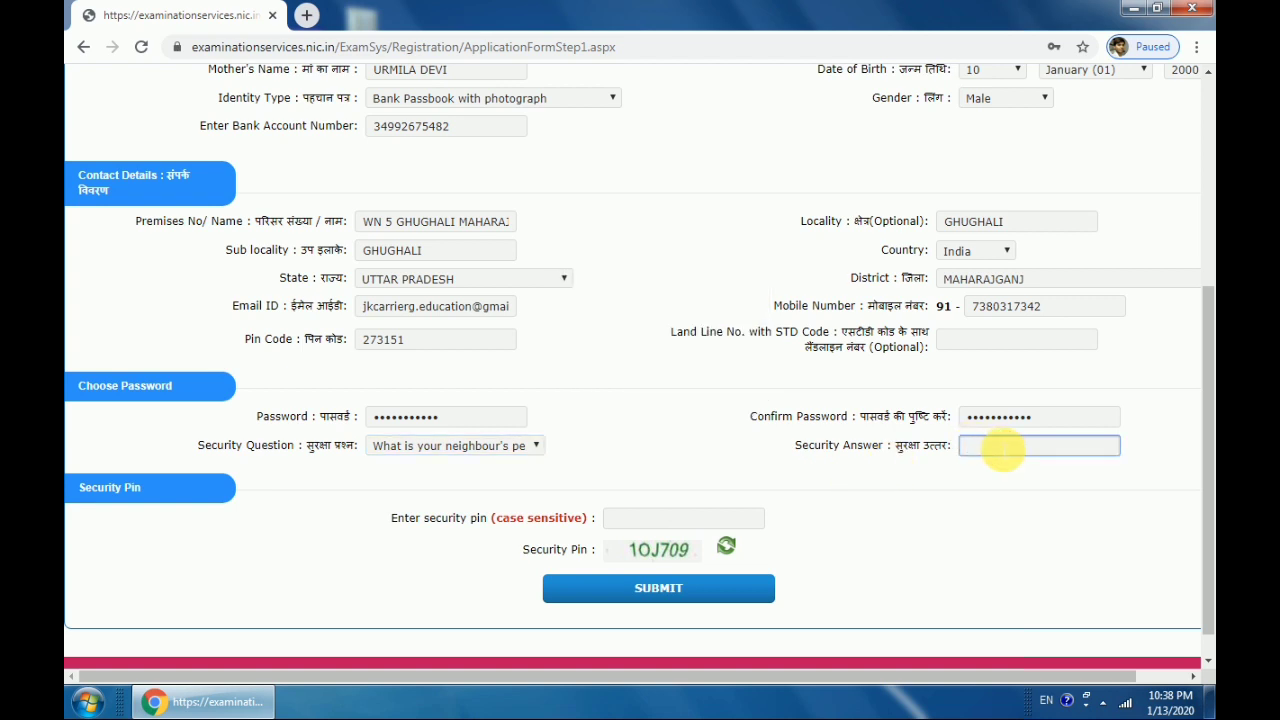
pyautogui.write('•••••')
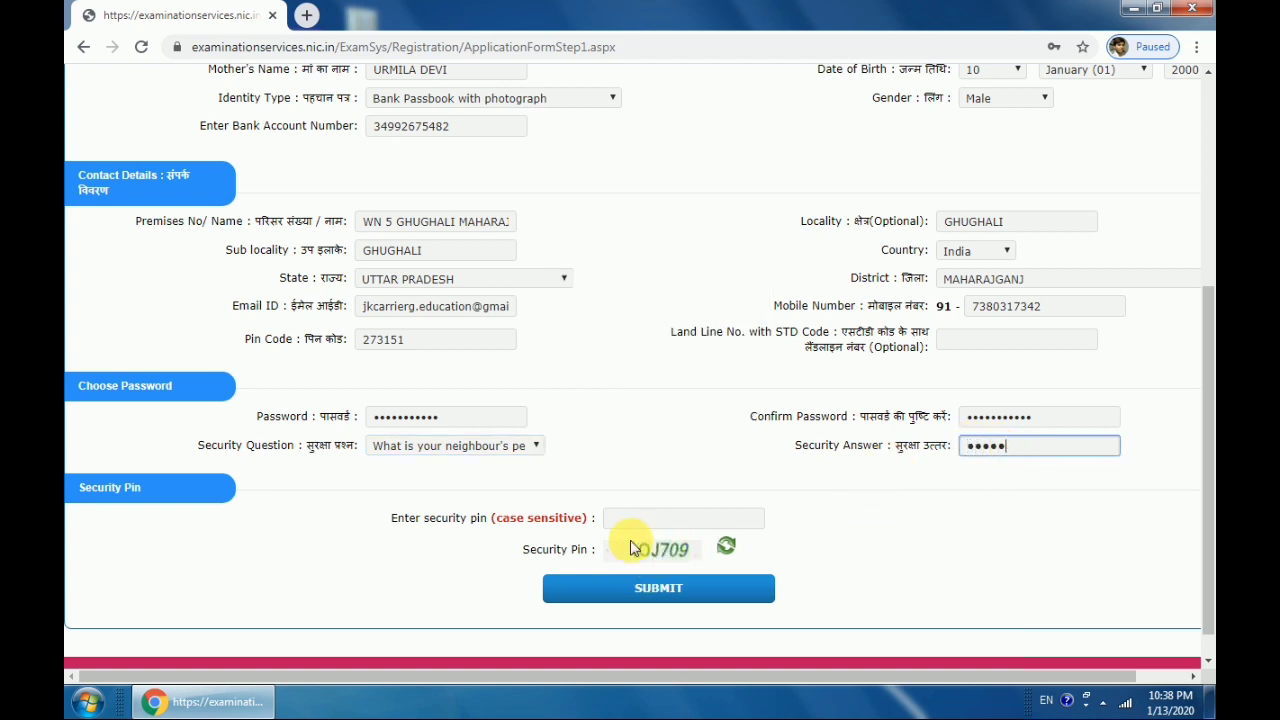
pyautogui.click(656, 520)
pyautogui.click(660, 520)
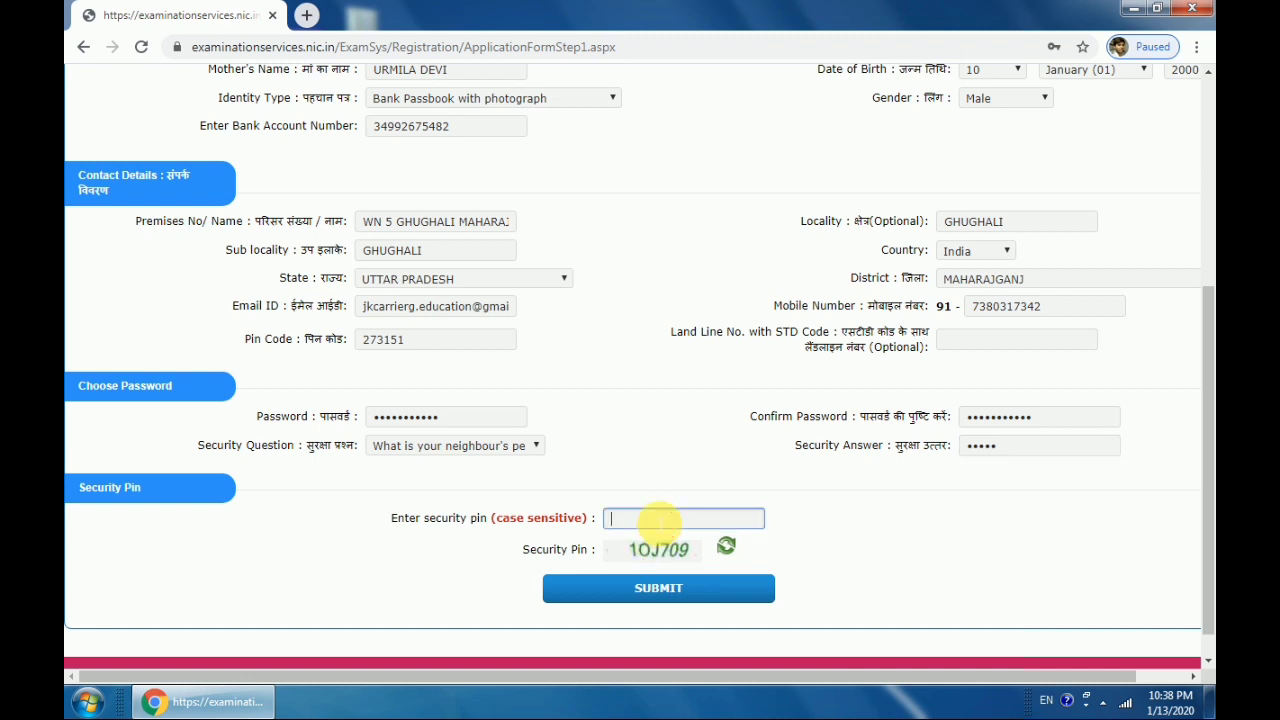
# Type the security pin shown in the image and submit the form for review
pyautogui.write('10')
pyautogui.press('BackSpace')
pyautogui.write('0')
pyautogui.press('BackSpace')
pyautogui.write('0J709')
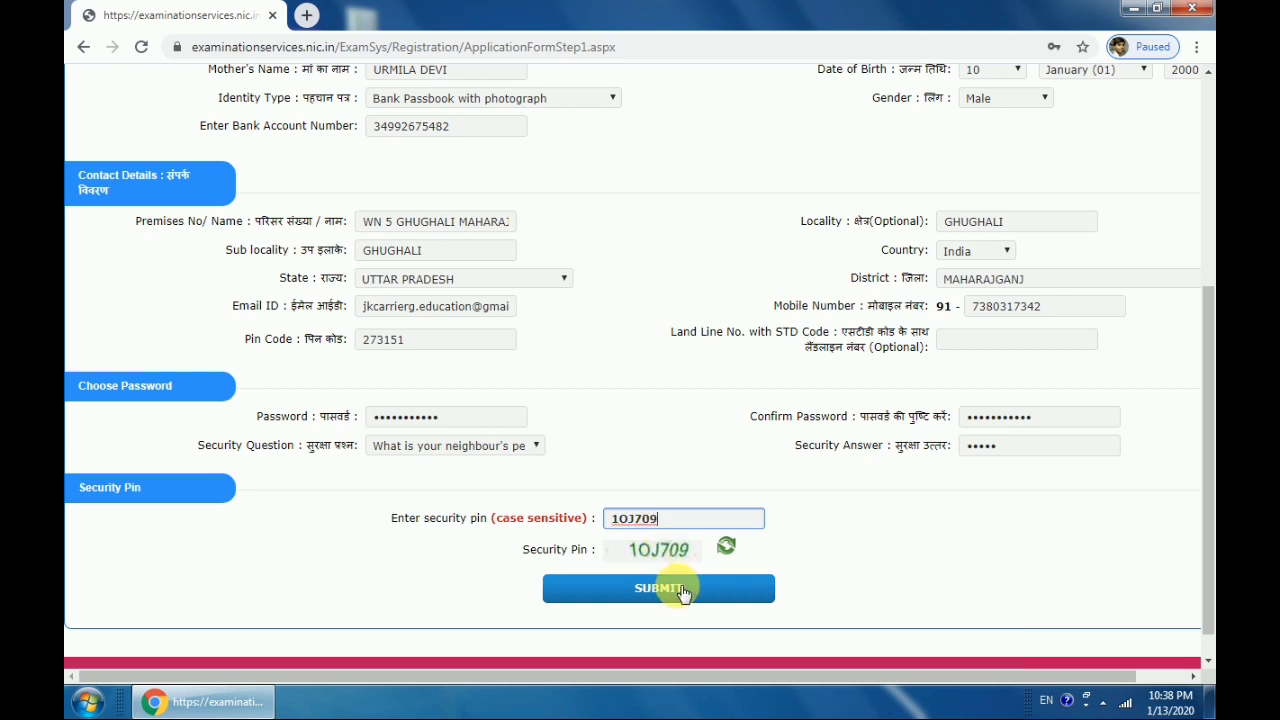
pyautogui.click(688, 589)
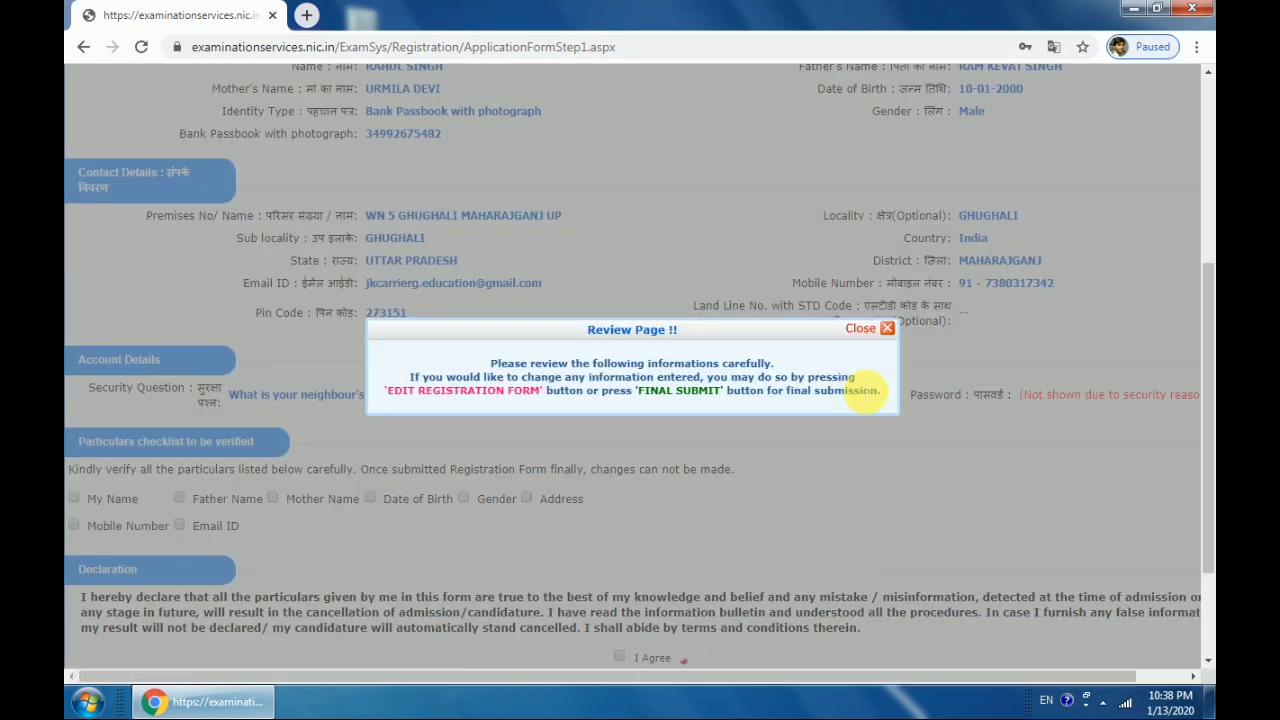
# Close the Review Page notice and scroll through the entered details to the declaration
pyautogui.click(889, 329)
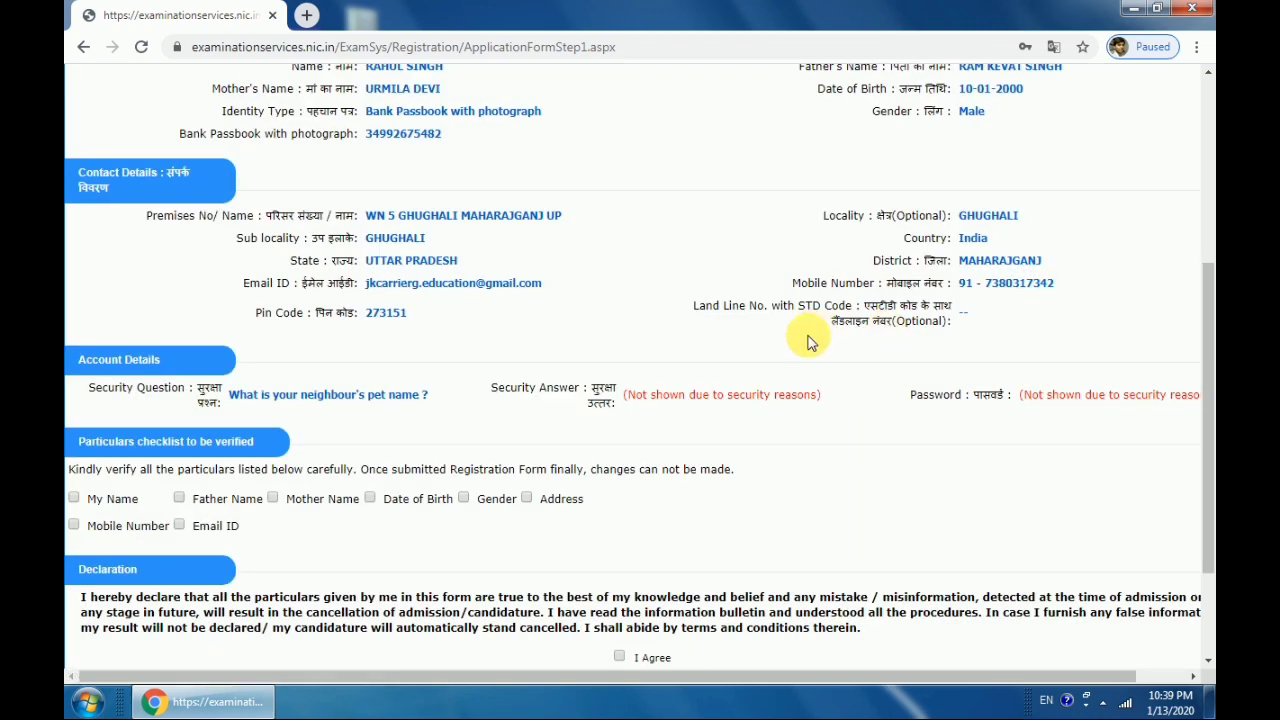
pyautogui.scroll(4, 809, 337)
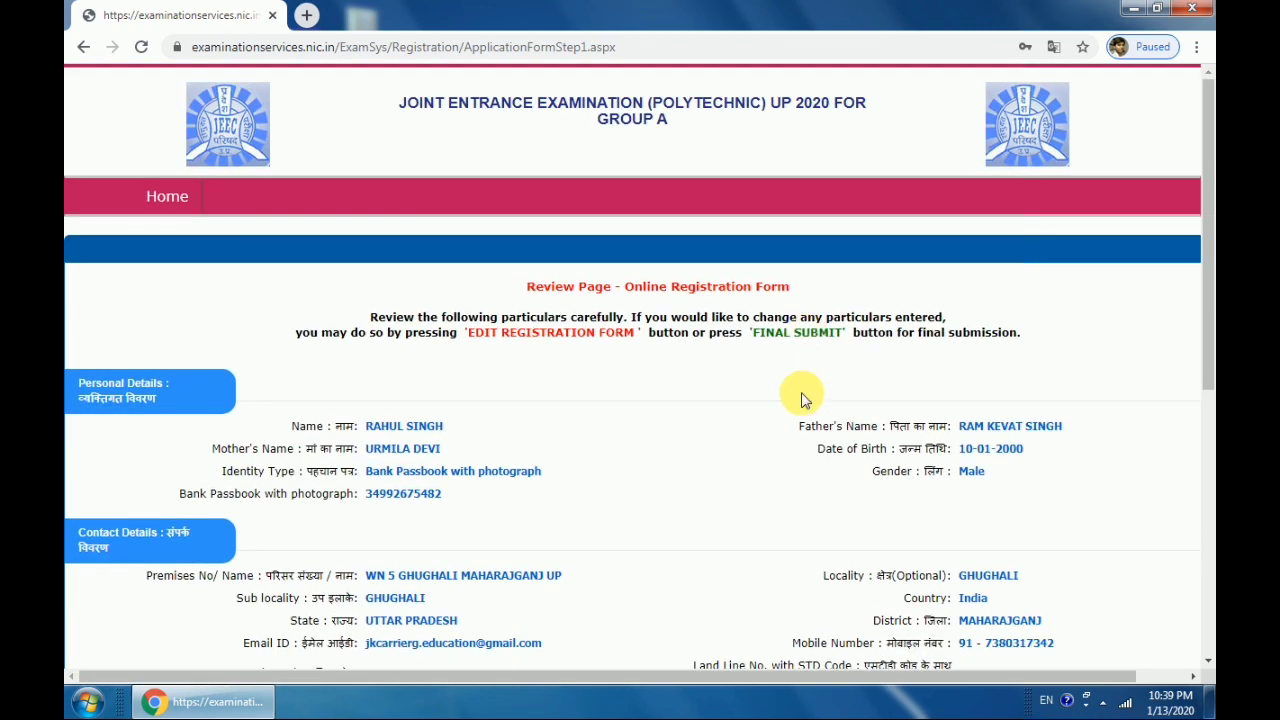
pyautogui.scroll(-5, 720, 443)
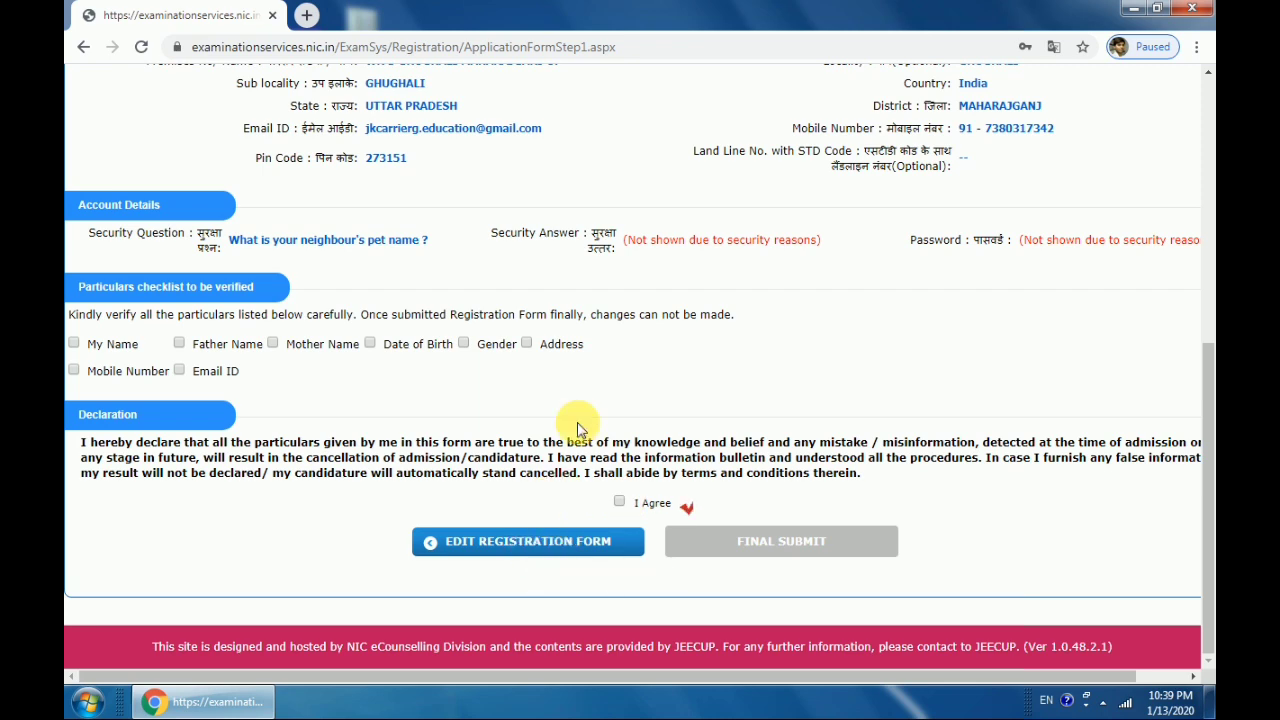
pyautogui.scroll(1, 612, 408)
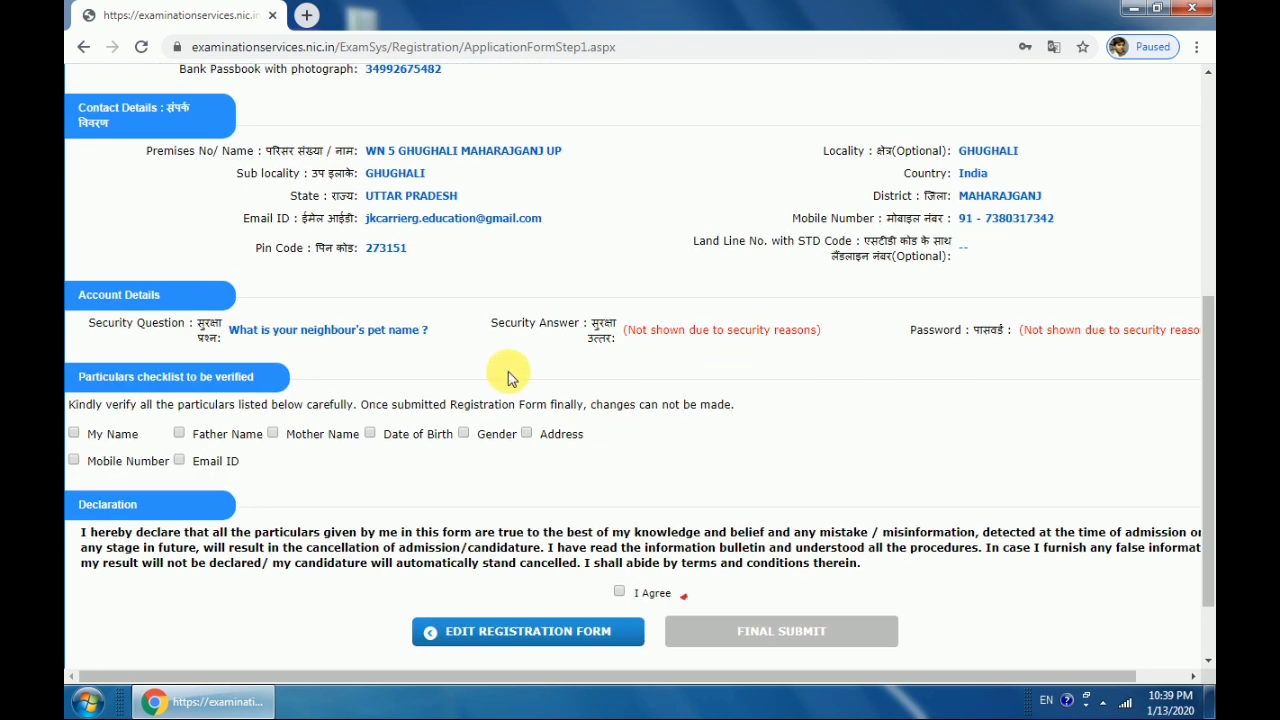
# Tick all eight particulars as verified, from My Name through Email ID and Mobile Number
pyautogui.click(74, 434)
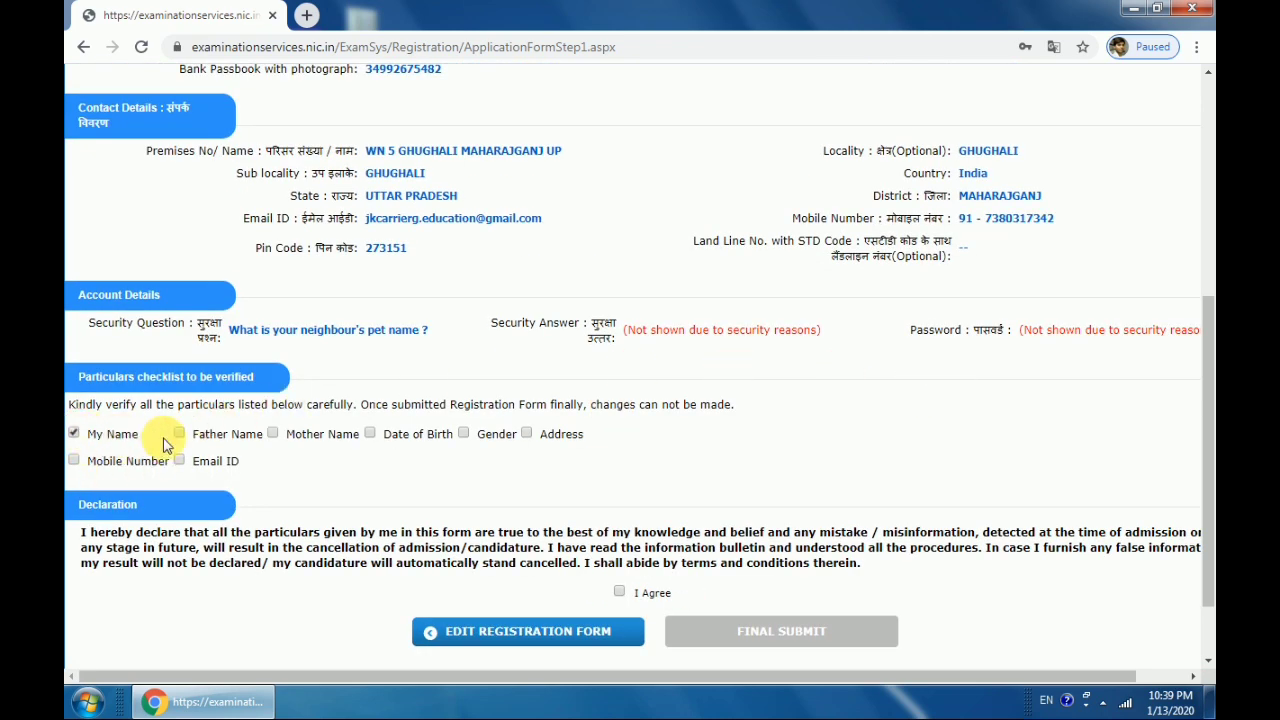
pyautogui.click(179, 433)
pyautogui.click(273, 433)
pyautogui.click(369, 433)
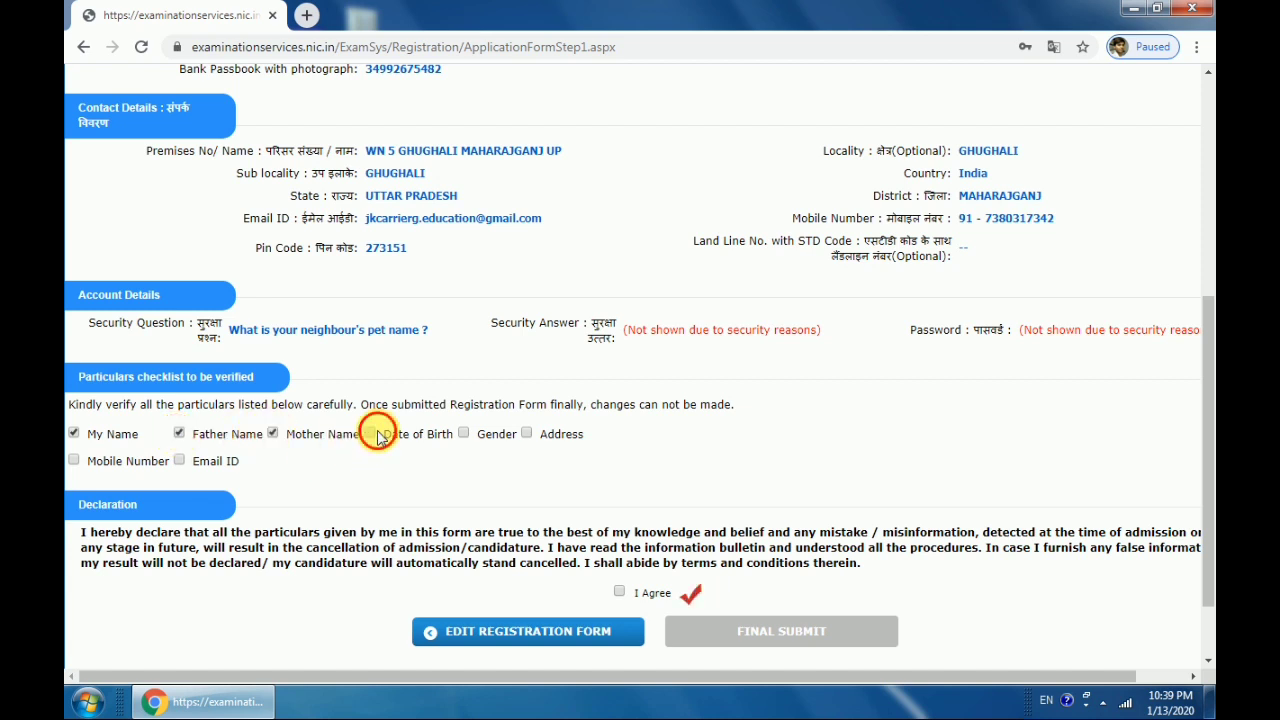
pyautogui.click(463, 433)
pyautogui.click(526, 434)
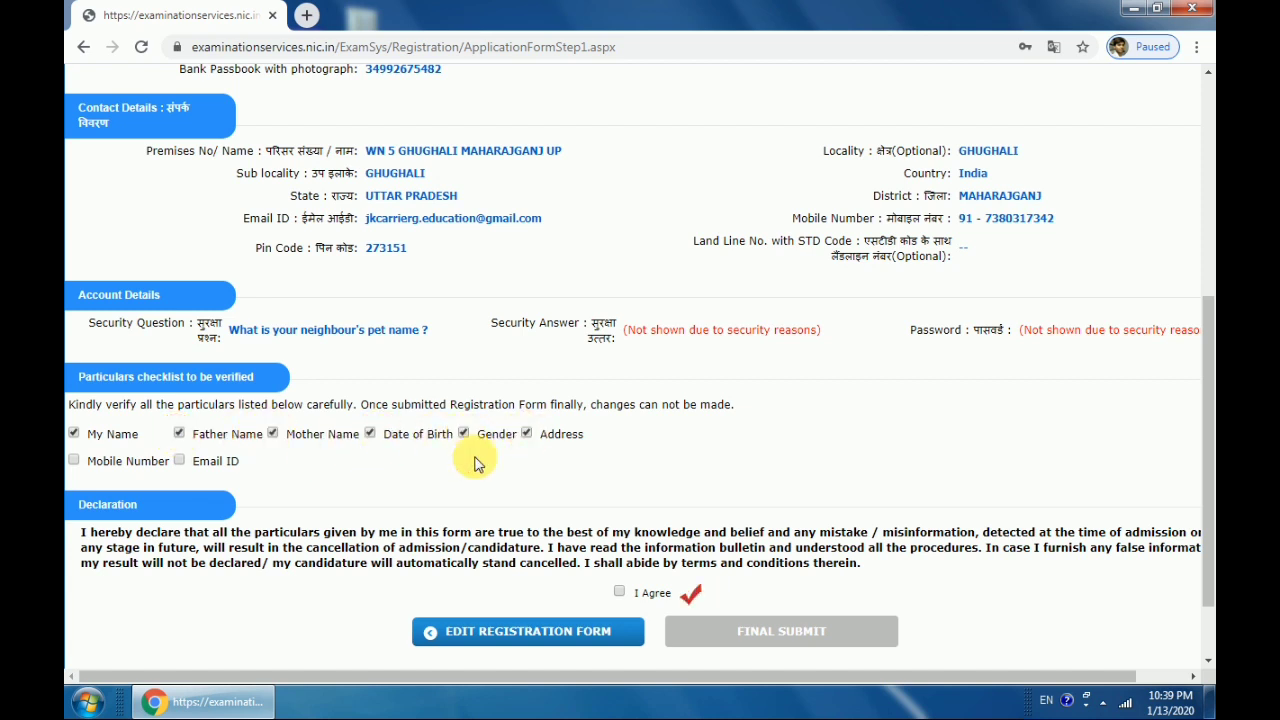
pyautogui.click(180, 461)
pyautogui.click(73, 460)
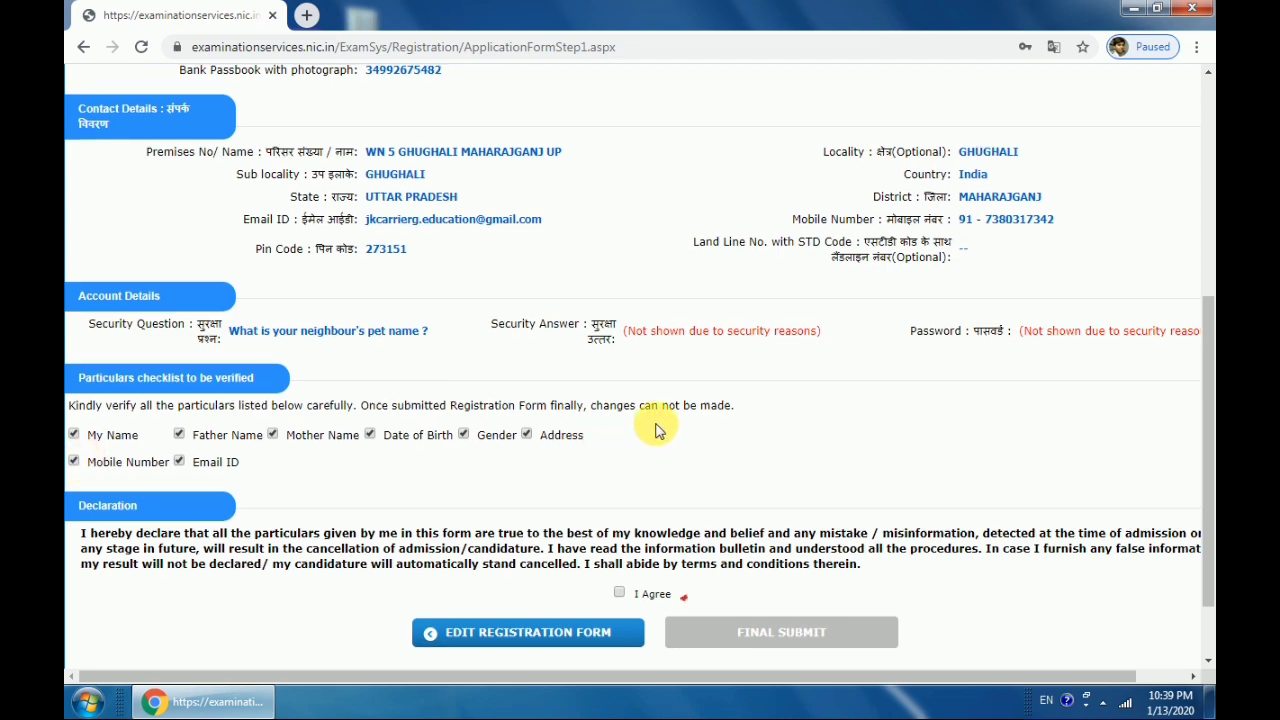
# Agree to the declaration and click FINAL SUBMIT for the registration form
pyautogui.scroll(4, 660, 440)
pyautogui.scroll(-5, 875, 435)
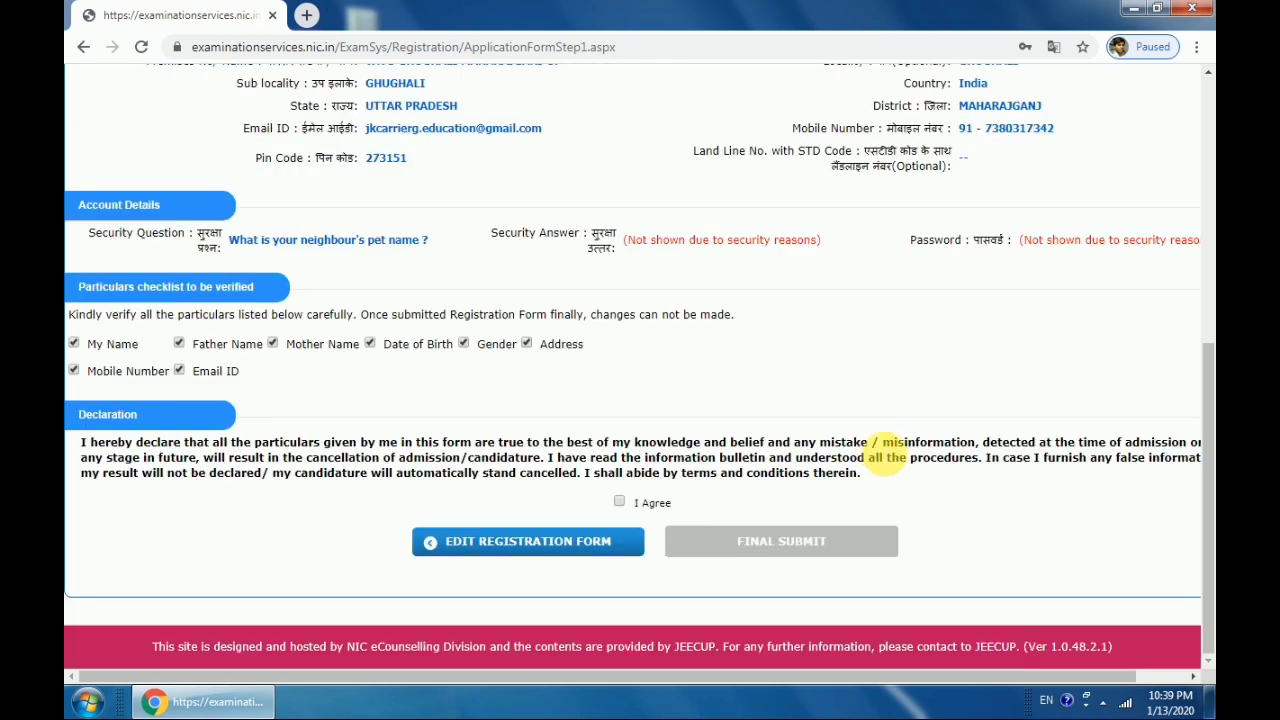
pyautogui.click(618, 502)
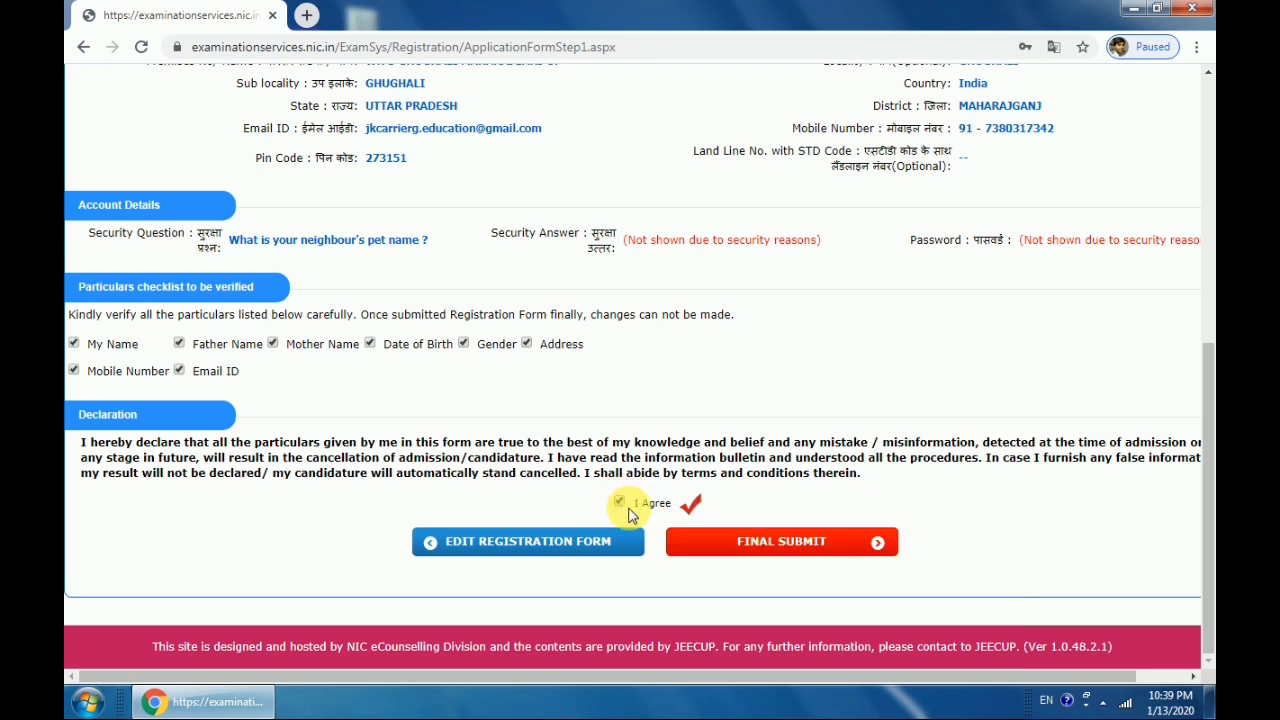
pyautogui.click(783, 543)
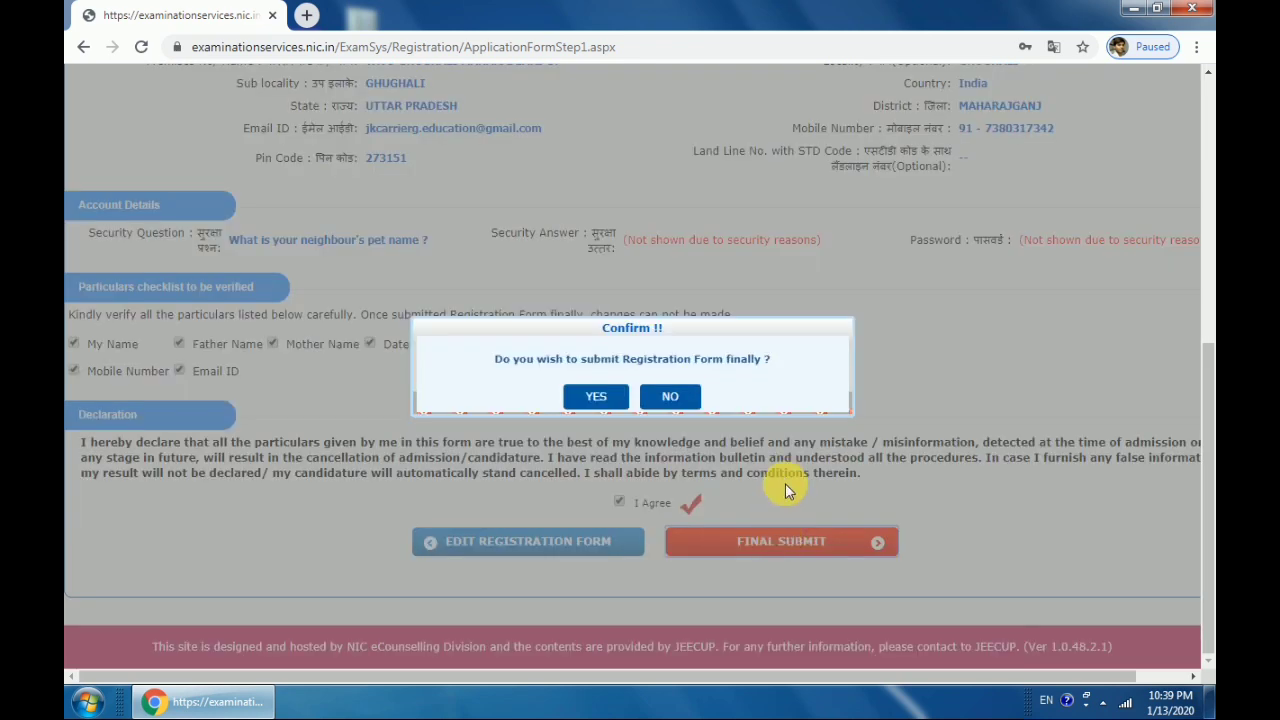
# Confirm the final submission, copy the Application Number, and open Complete Application Form
pyautogui.click(603, 407)
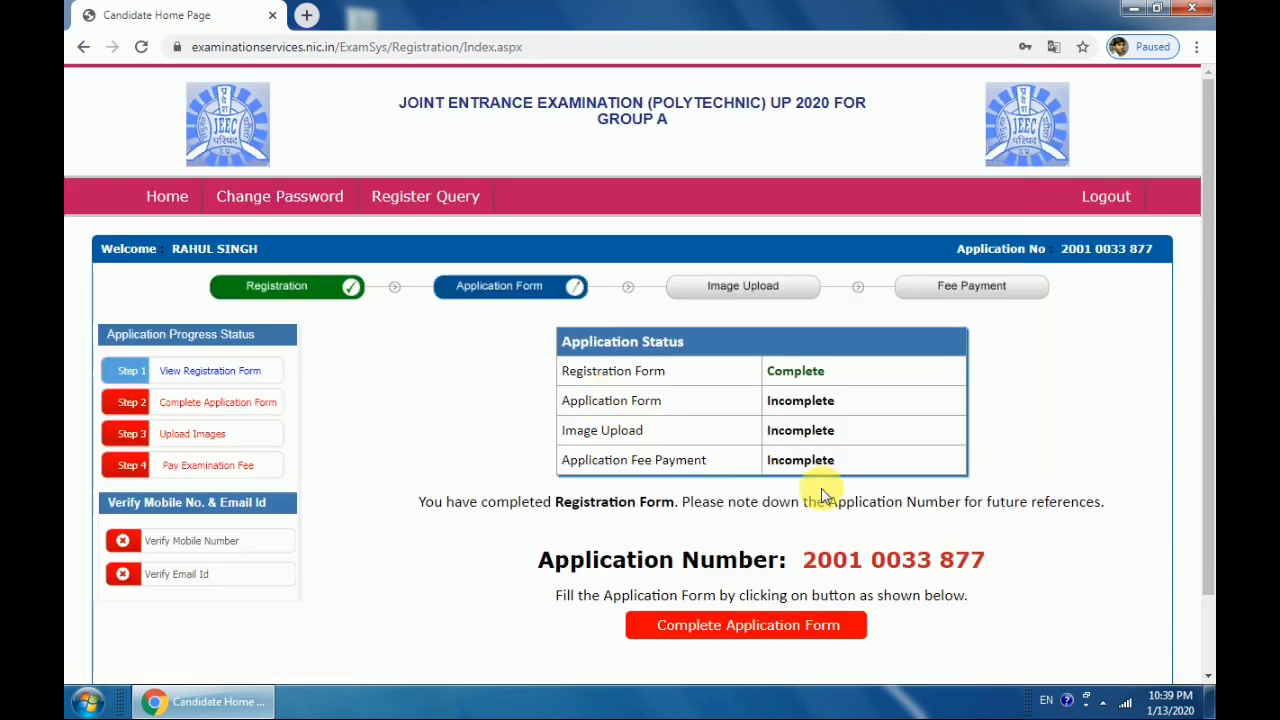
pyautogui.moveTo(987, 560); pyautogui.dragTo(815, 563)
pyautogui.rightClick(818, 562)
pyautogui.click(840, 571)
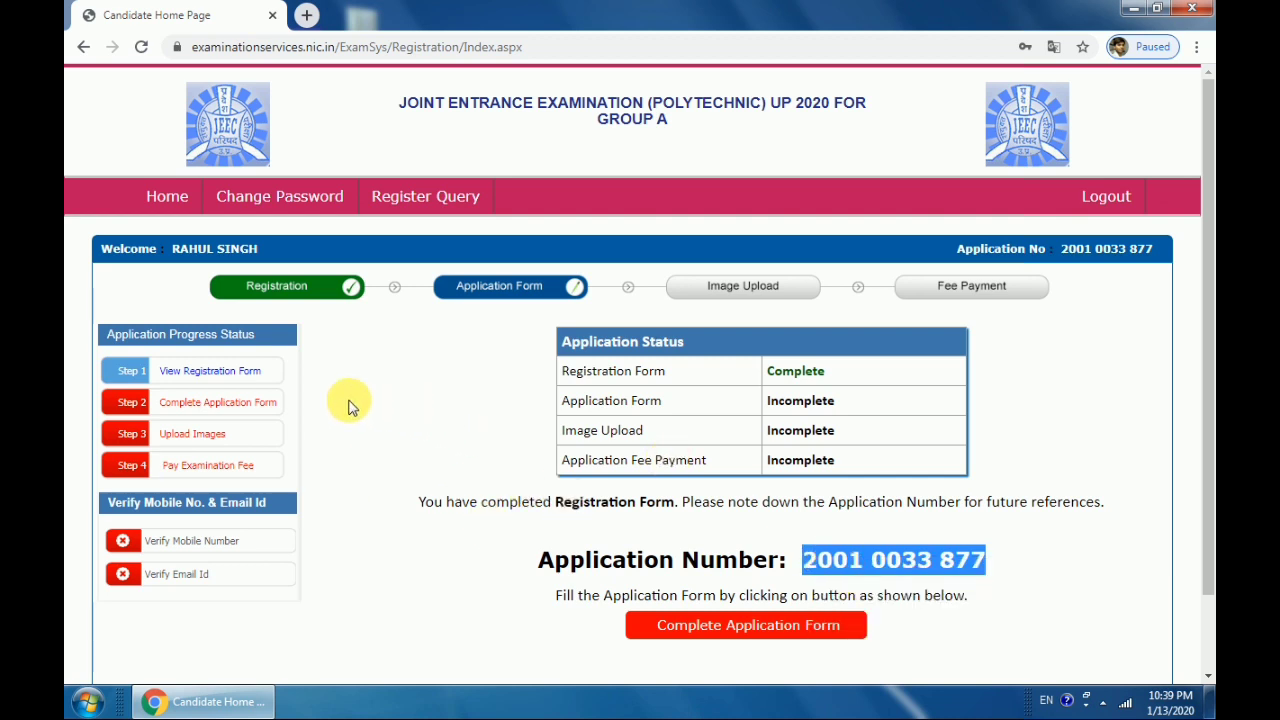
pyautogui.click(185, 402)
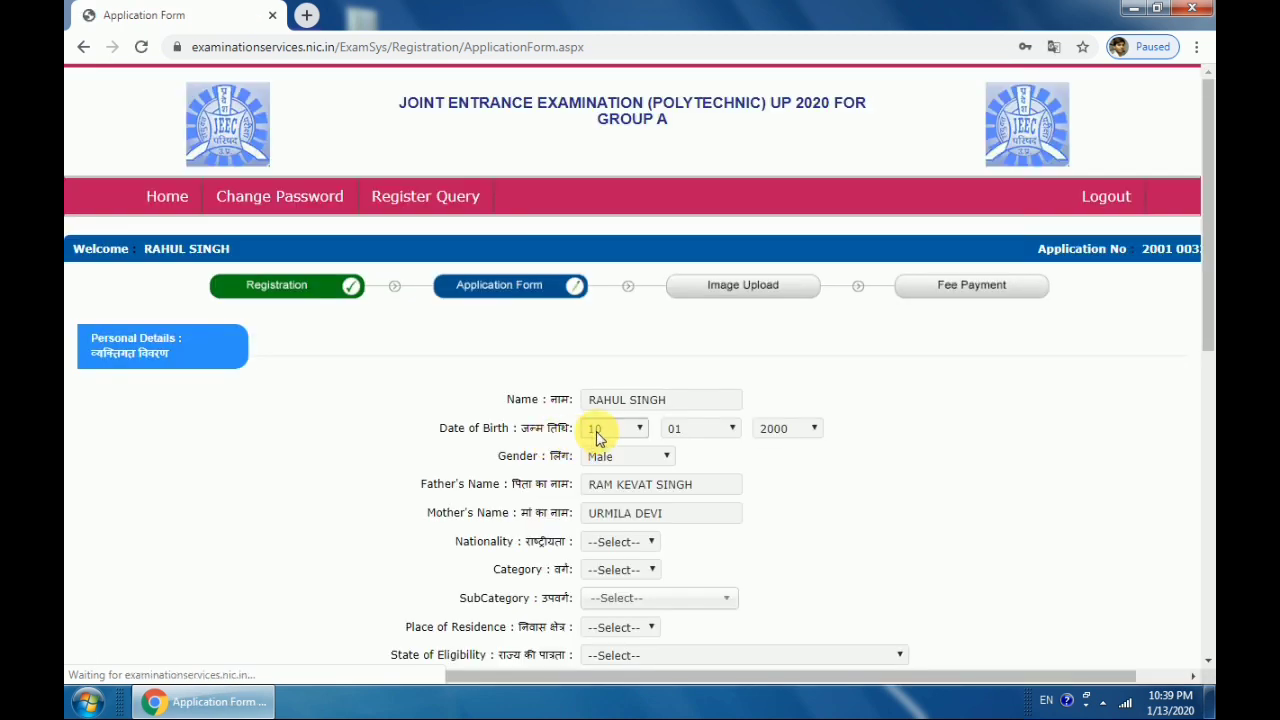
# Set Nationality to Indian, Category to OBC- NCL and SubCategory to Not Applicable
pyautogui.scroll(-3, 600, 430)
pyautogui.click(632, 275)
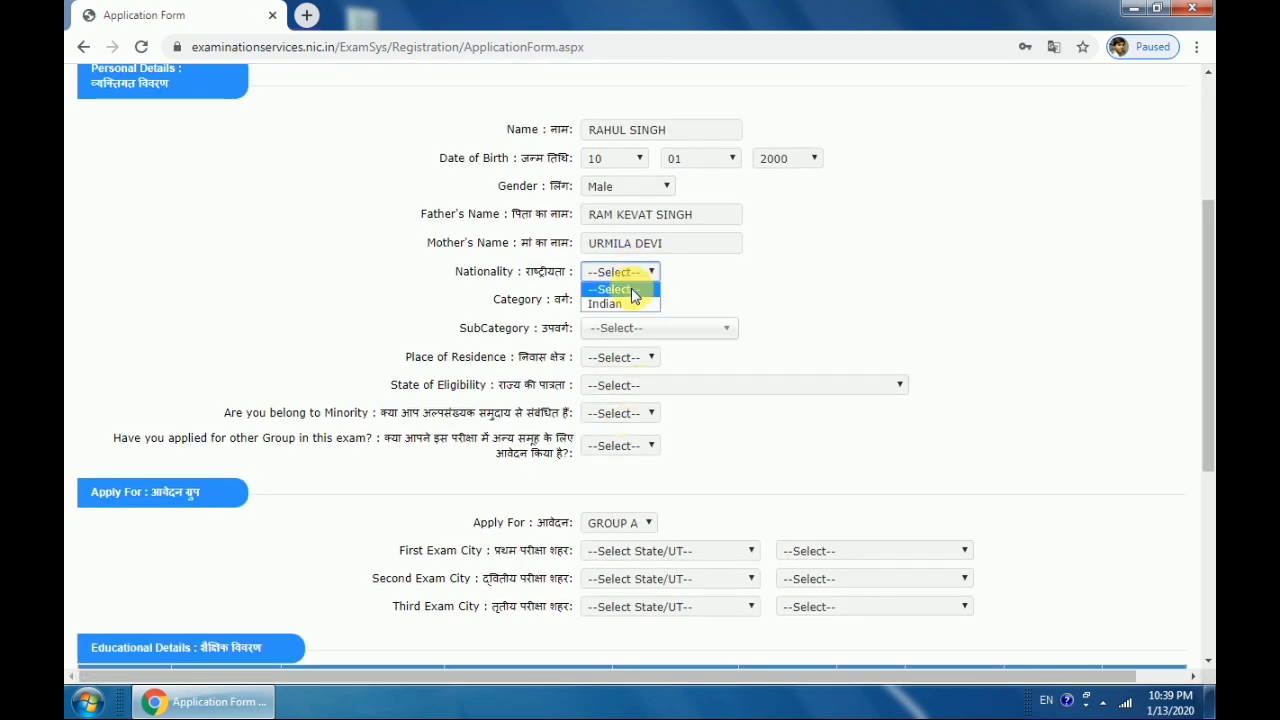
pyautogui.click(612, 304)
pyautogui.click(621, 305)
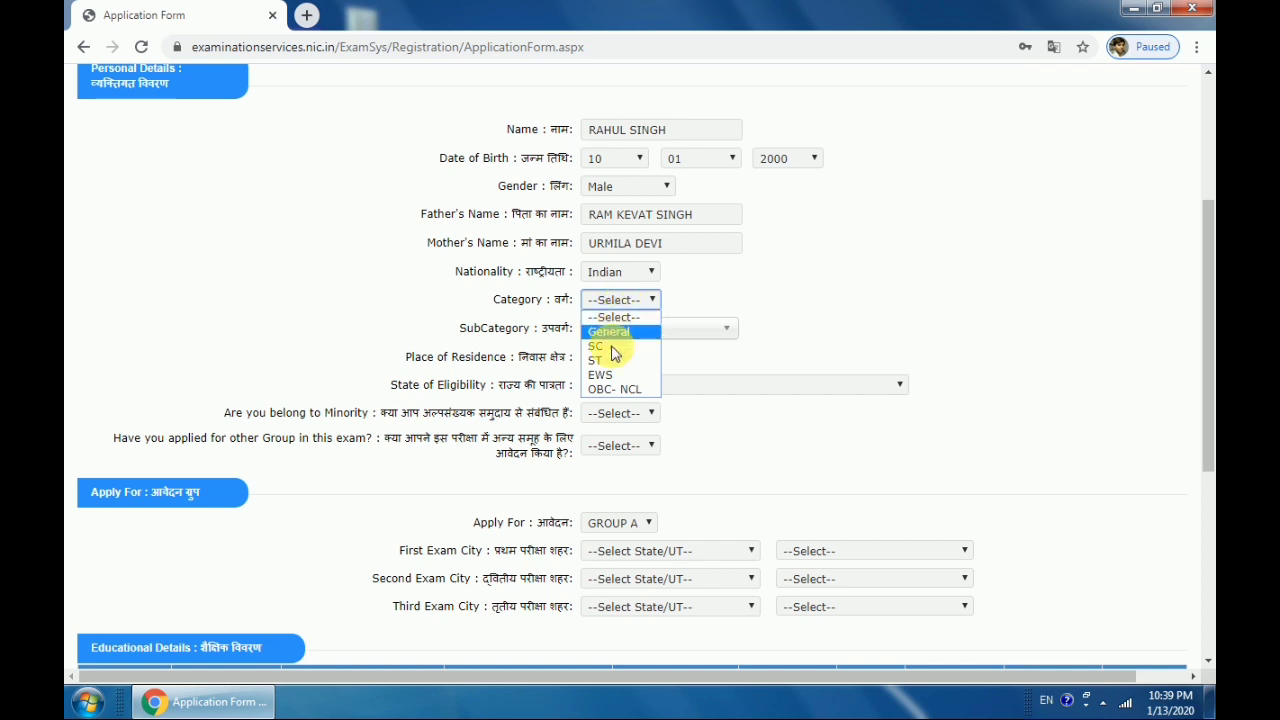
pyautogui.click(615, 389)
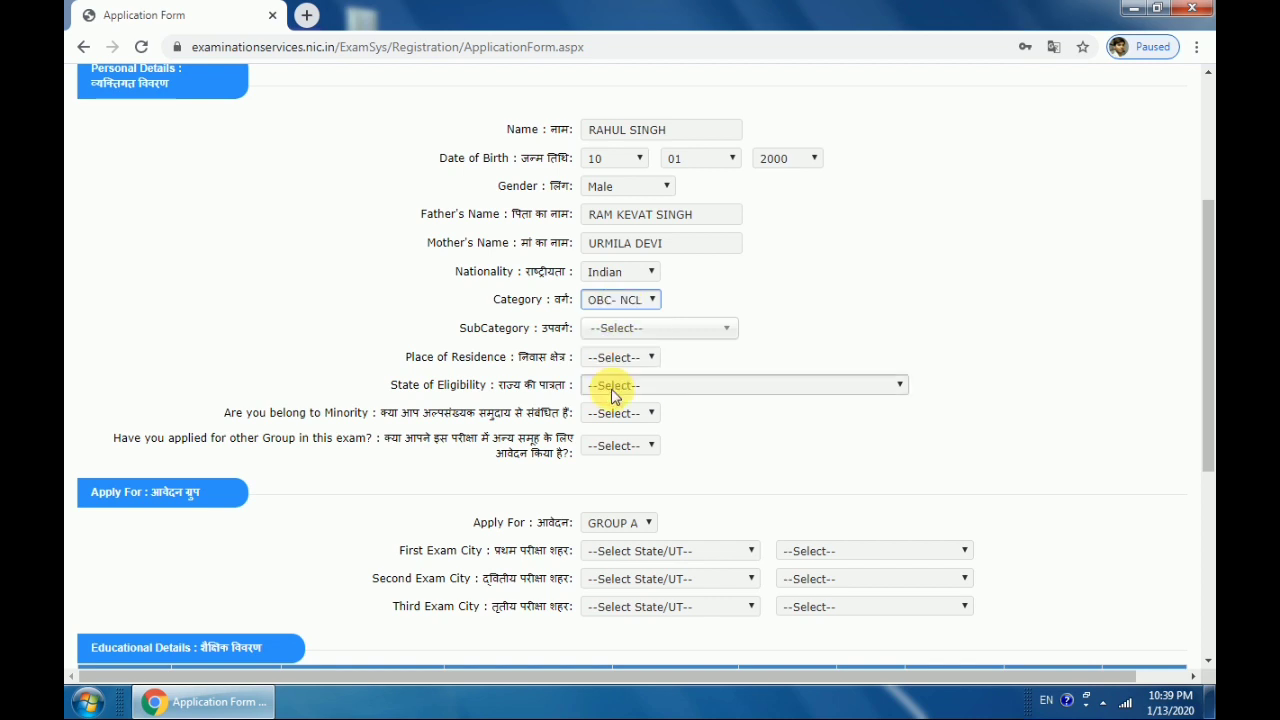
pyautogui.click(622, 331)
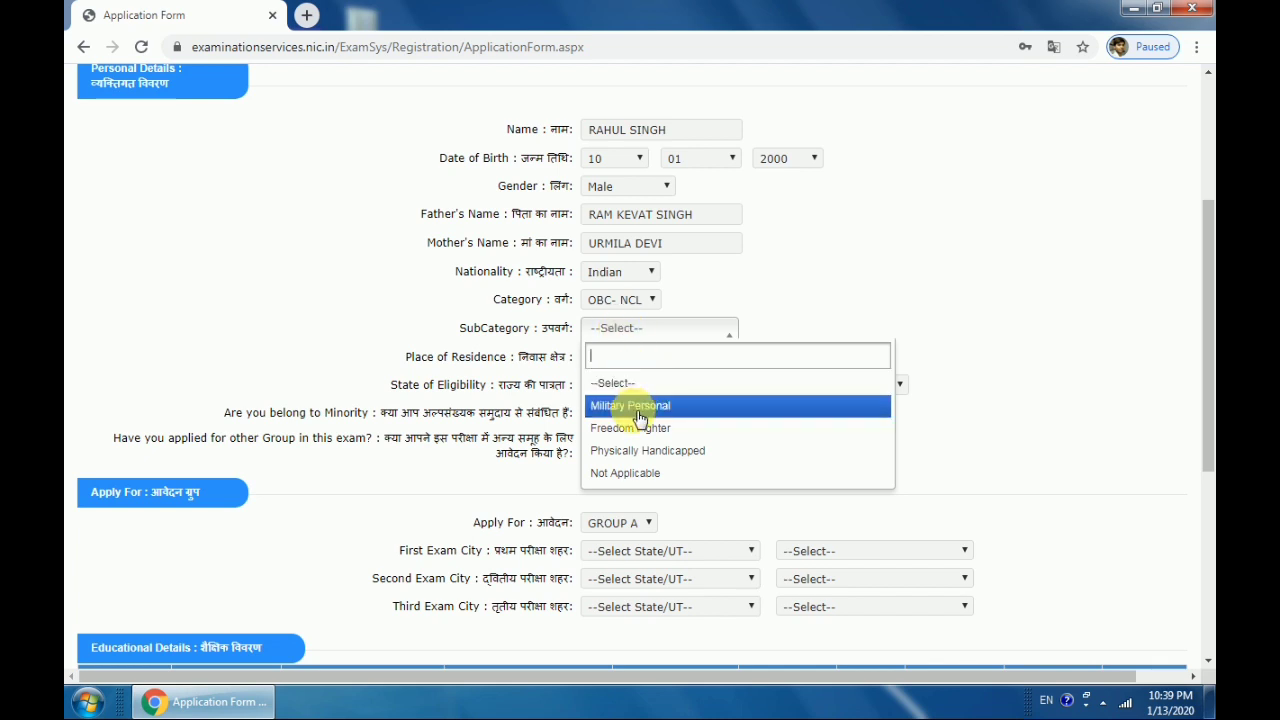
pyautogui.click(627, 474)
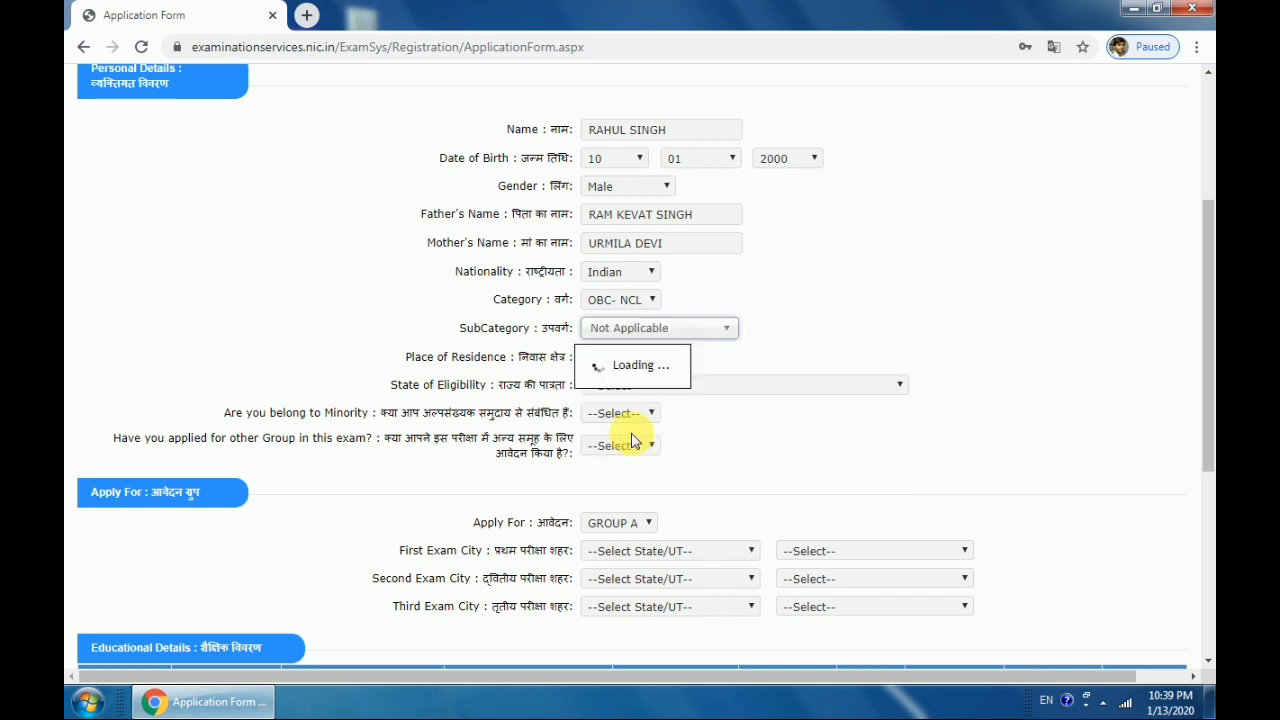
# Set residence to Rural and eligibility to Domicile of U.P., and answer No to both group questions
pyautogui.click(632, 358)
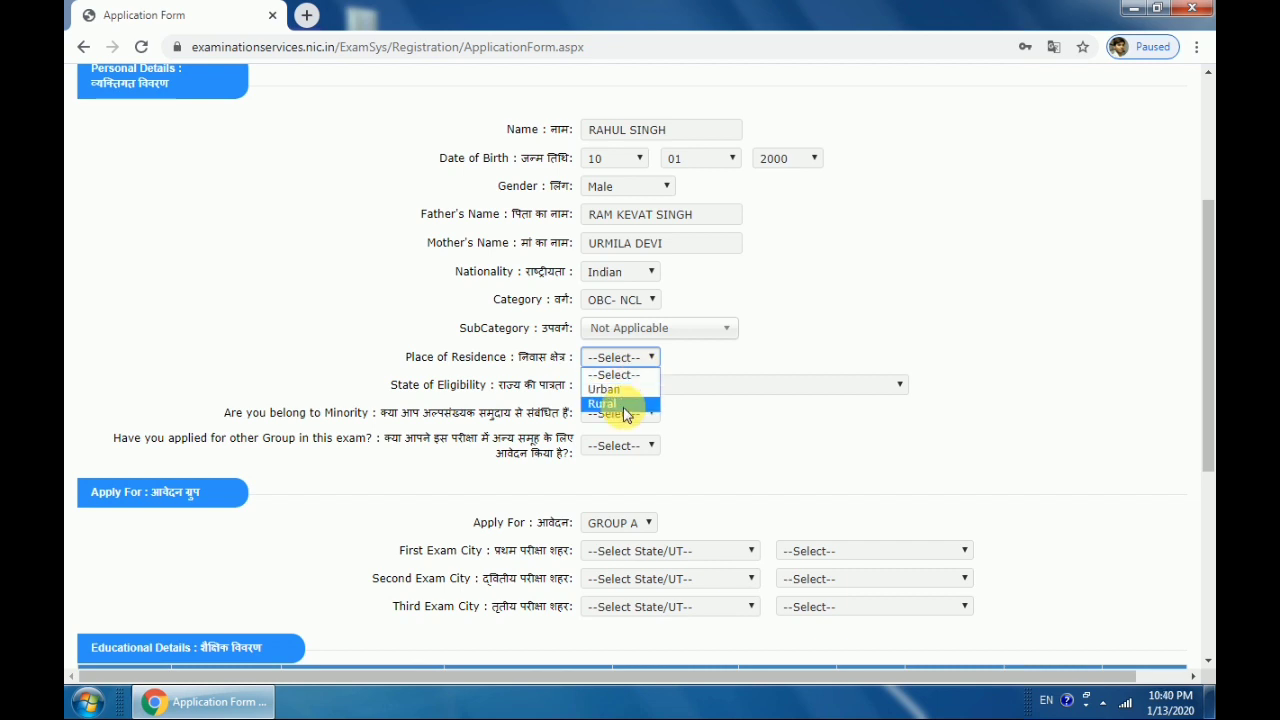
pyautogui.click(625, 402)
pyautogui.click(677, 390)
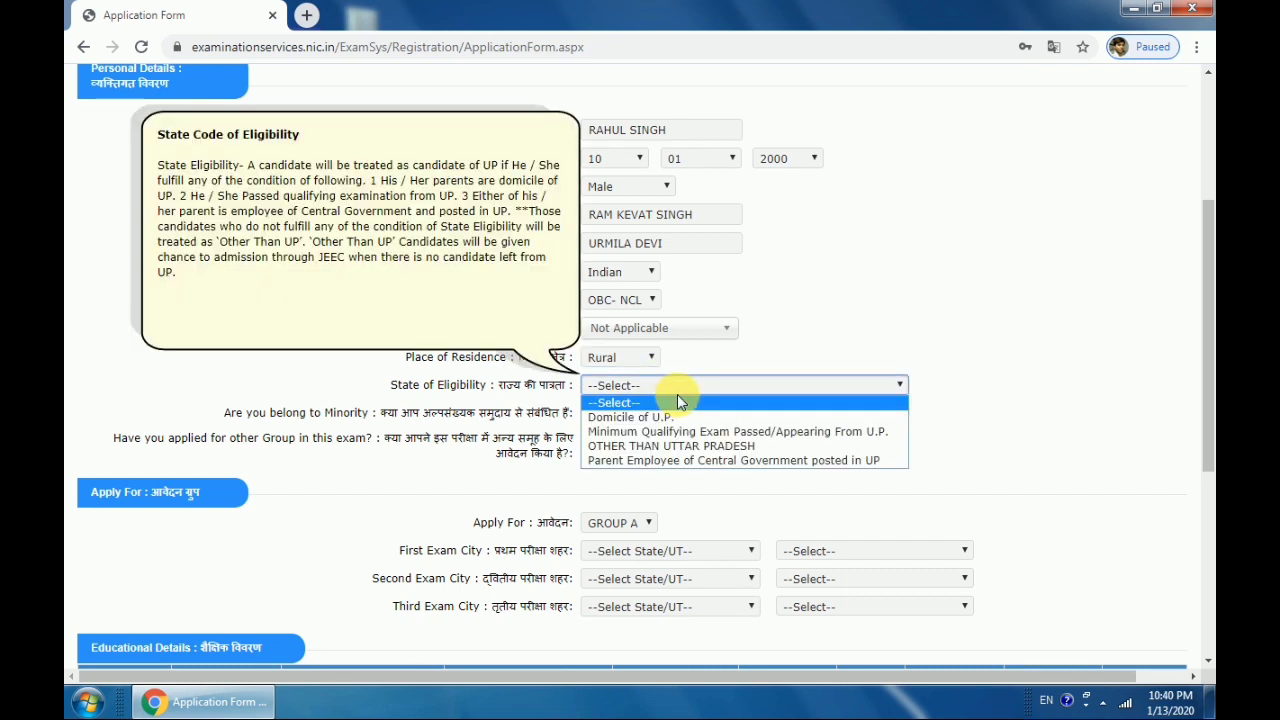
pyautogui.click(675, 416)
pyautogui.scroll(-1, 830, 430)
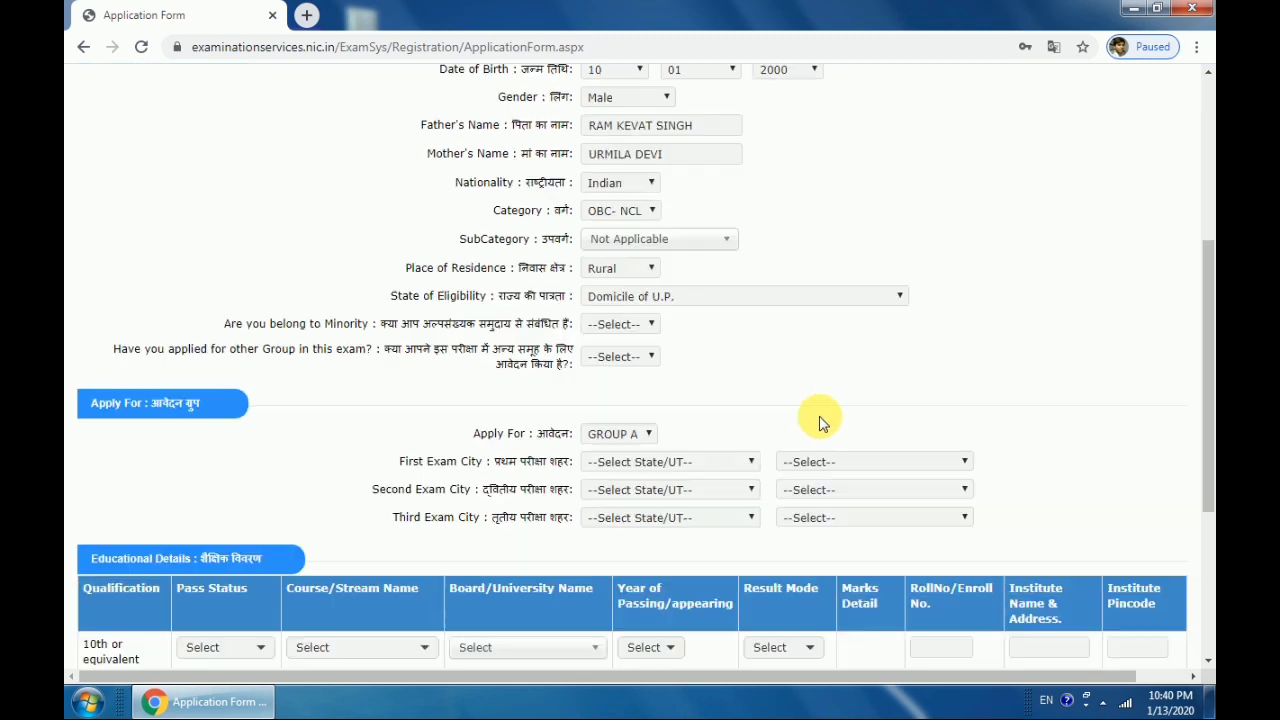
pyautogui.click(645, 323)
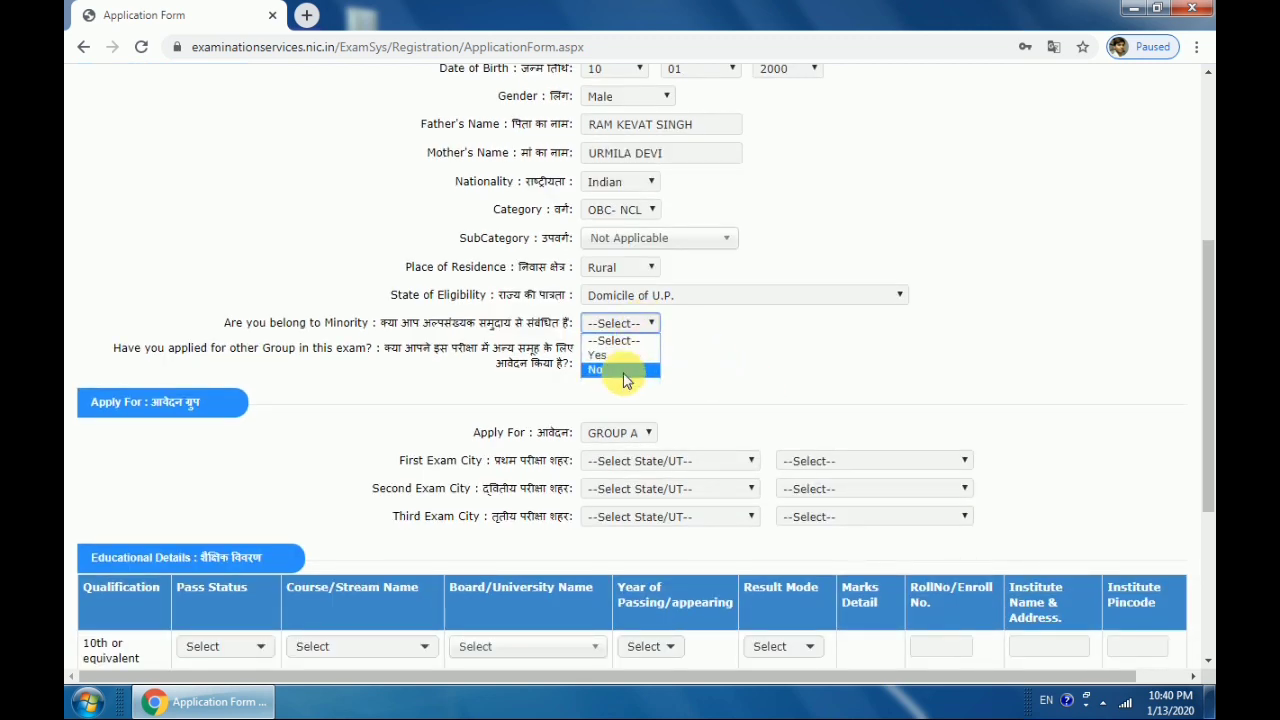
pyautogui.click(625, 375)
pyautogui.click(620, 357)
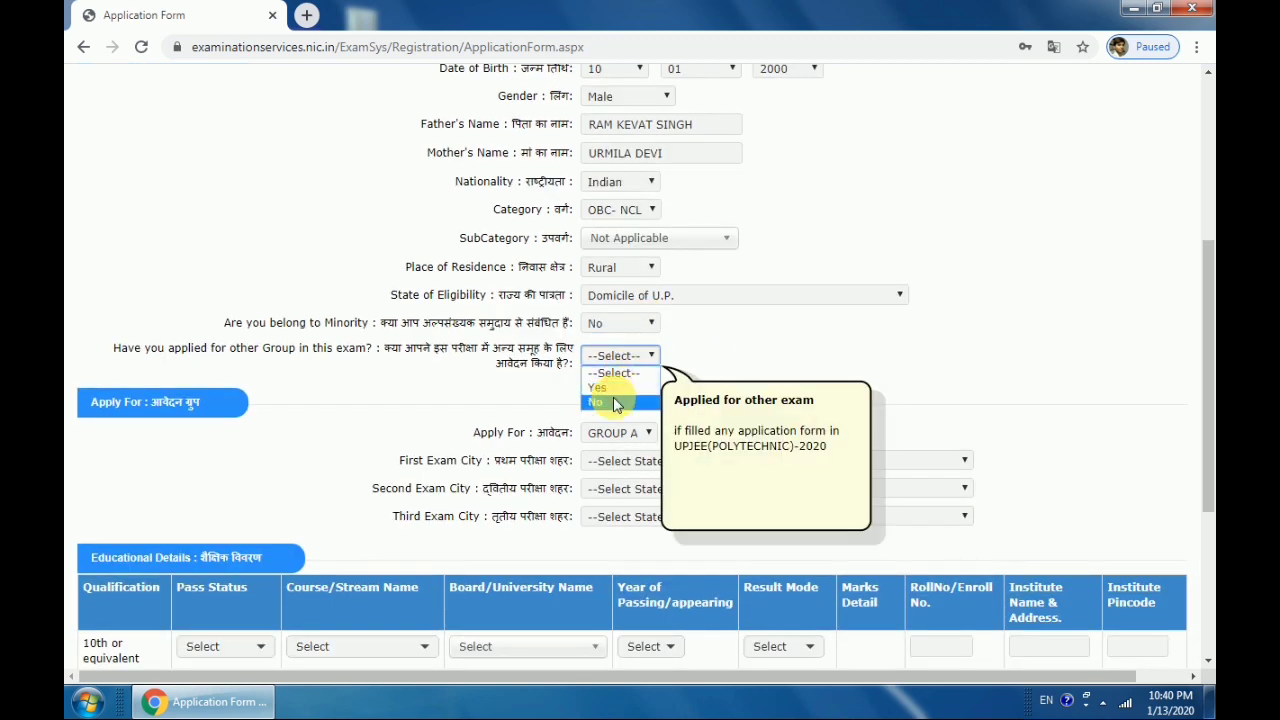
pyautogui.click(613, 400)
pyautogui.scroll(-2, 700, 400)
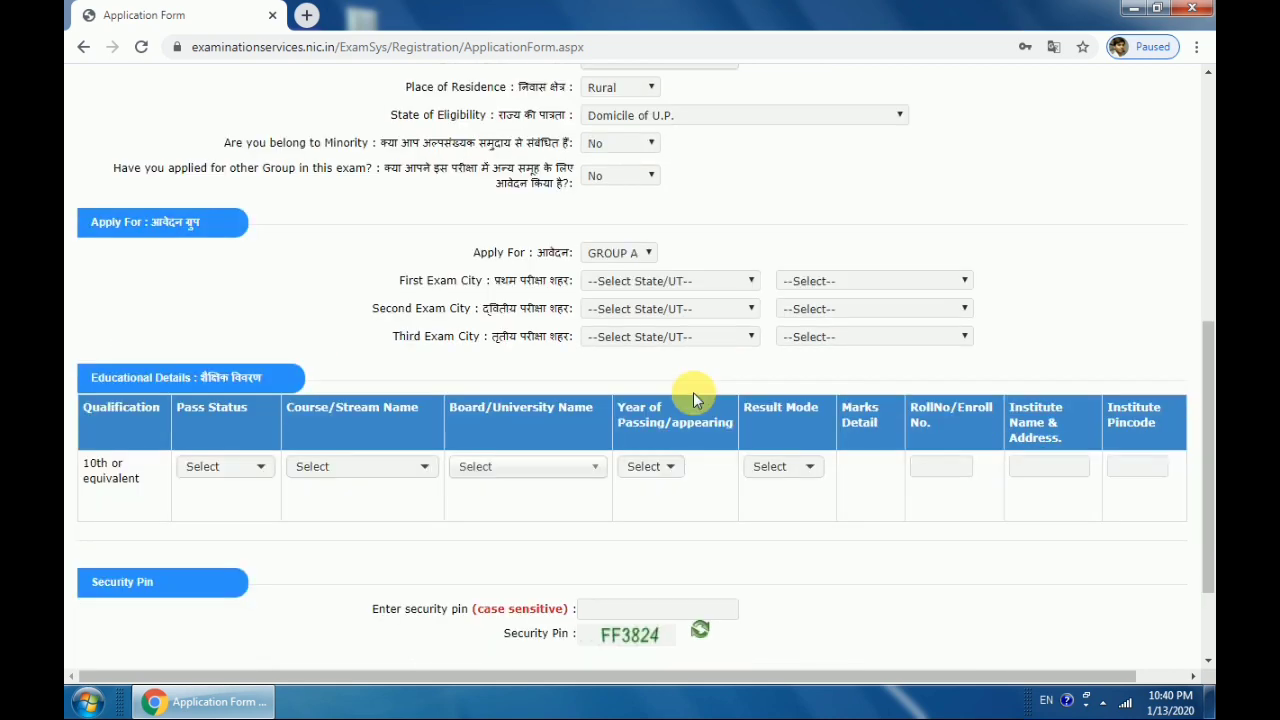
# Set the first and second exam cities to AGRA and BALLIA in UTTAR PRADESH
pyautogui.click(624, 280)
pyautogui.click(640, 303)
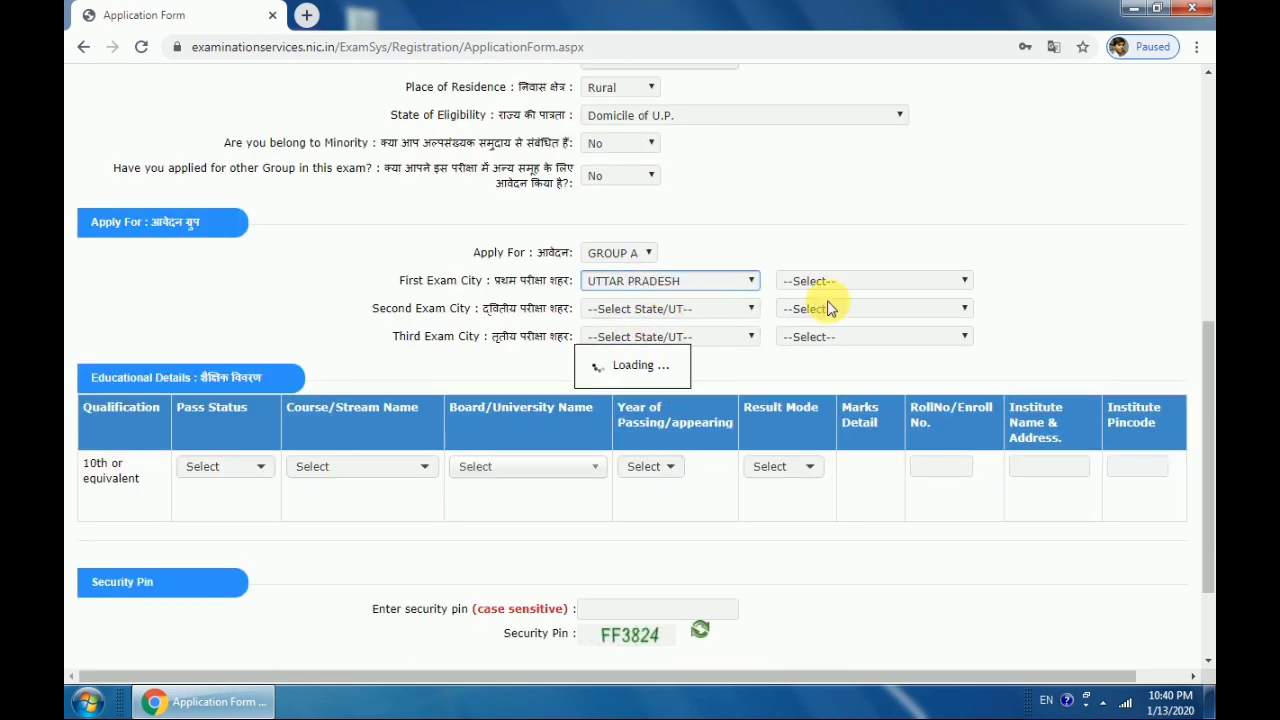
pyautogui.click(862, 284)
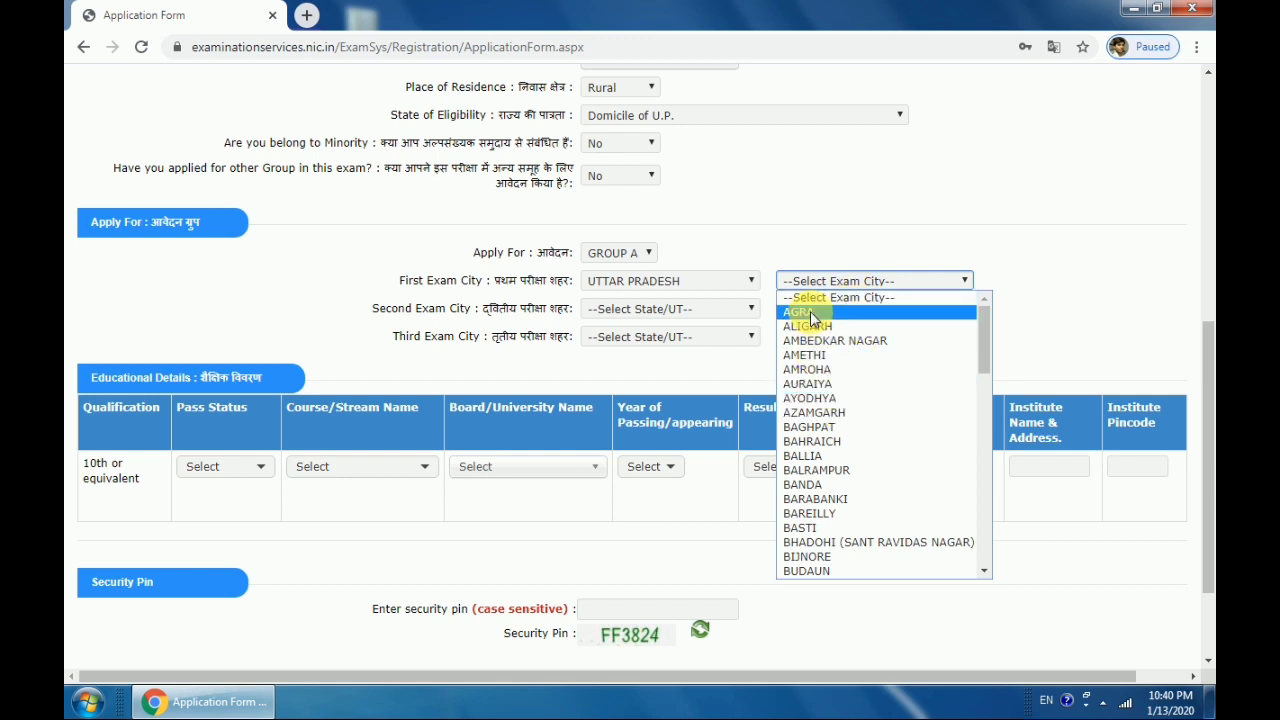
pyautogui.click(812, 312)
pyautogui.click(675, 309)
pyautogui.click(675, 341)
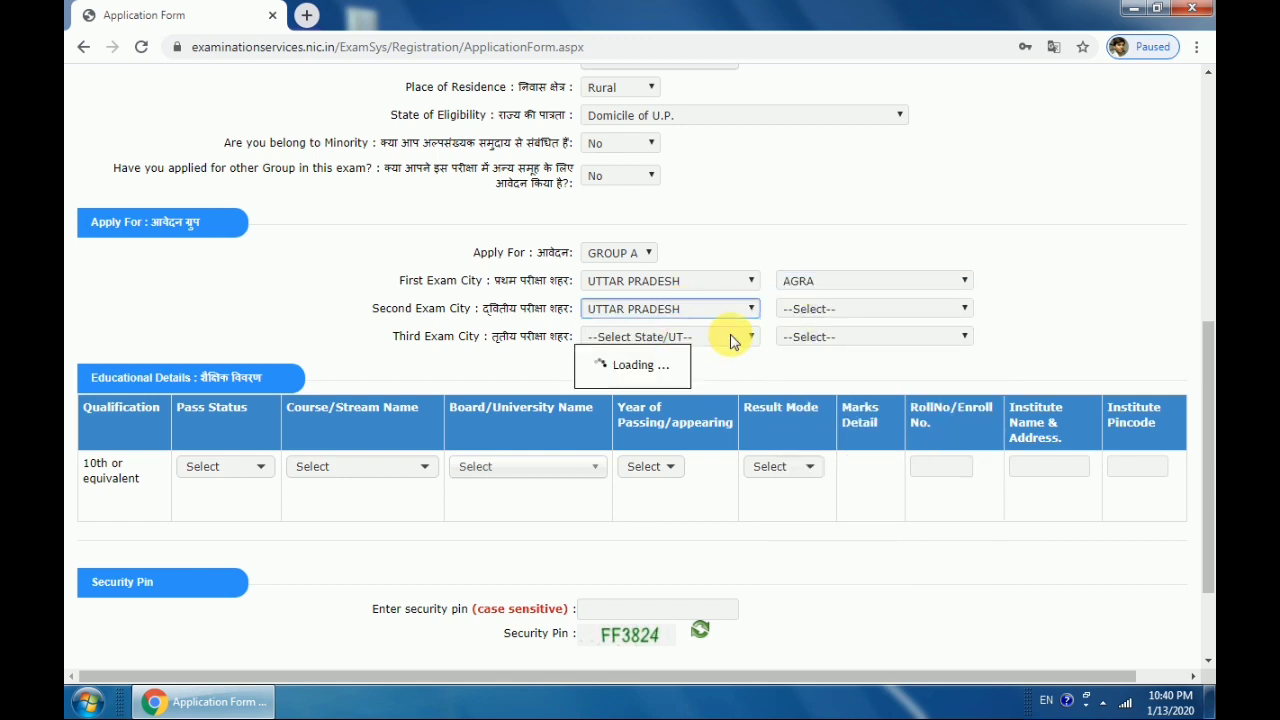
pyautogui.click(809, 308)
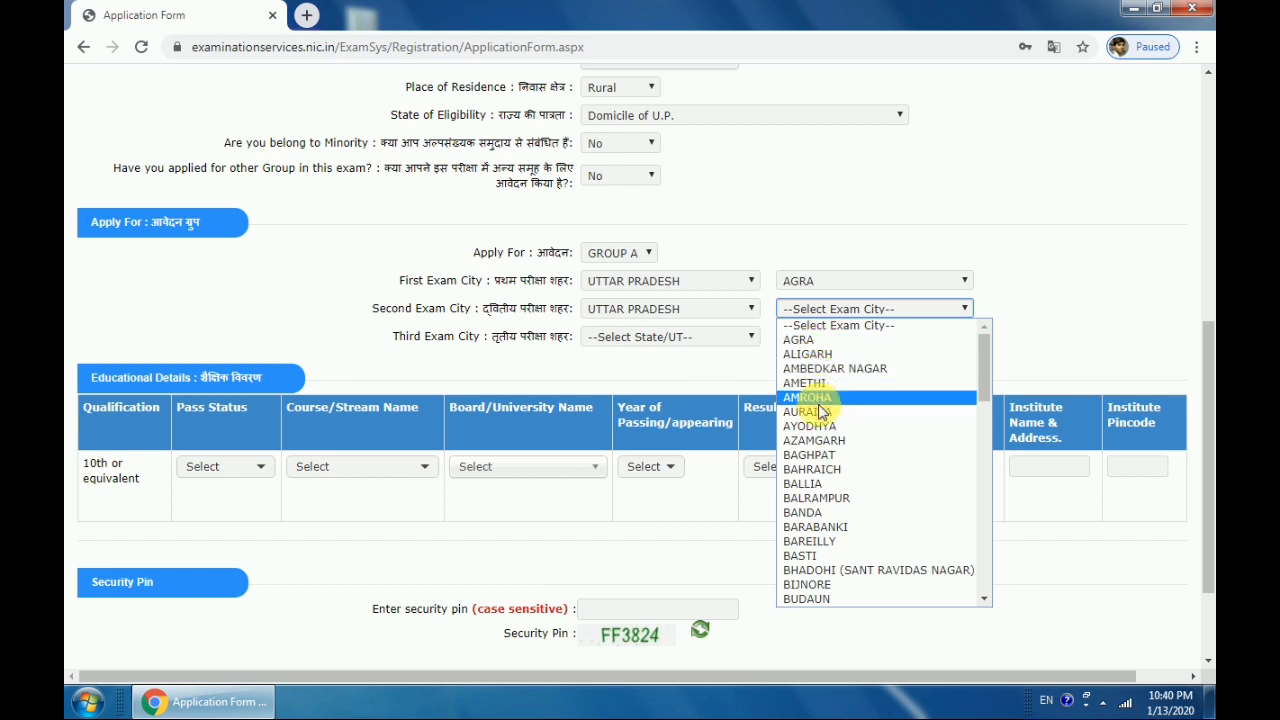
pyautogui.click(806, 484)
# Set the third exam city to BASTI in UTTAR PRADESH
pyautogui.click(672, 338)
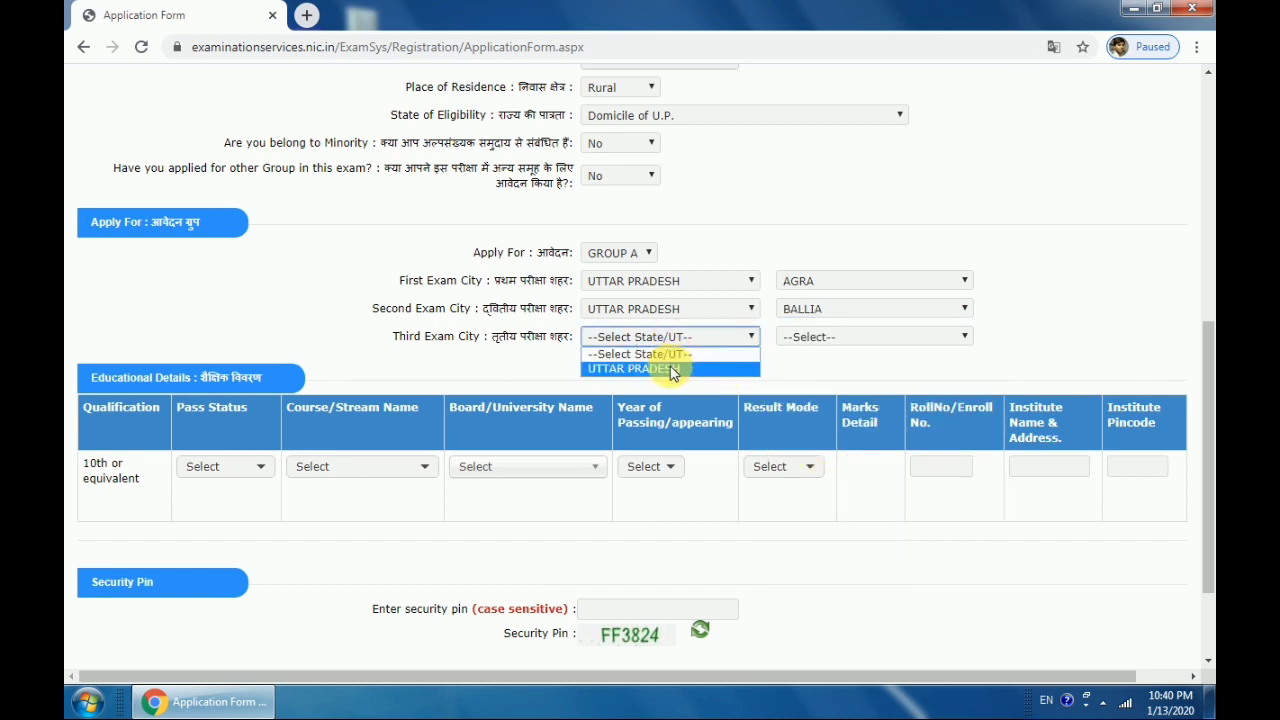
pyautogui.click(674, 368)
pyautogui.click(824, 340)
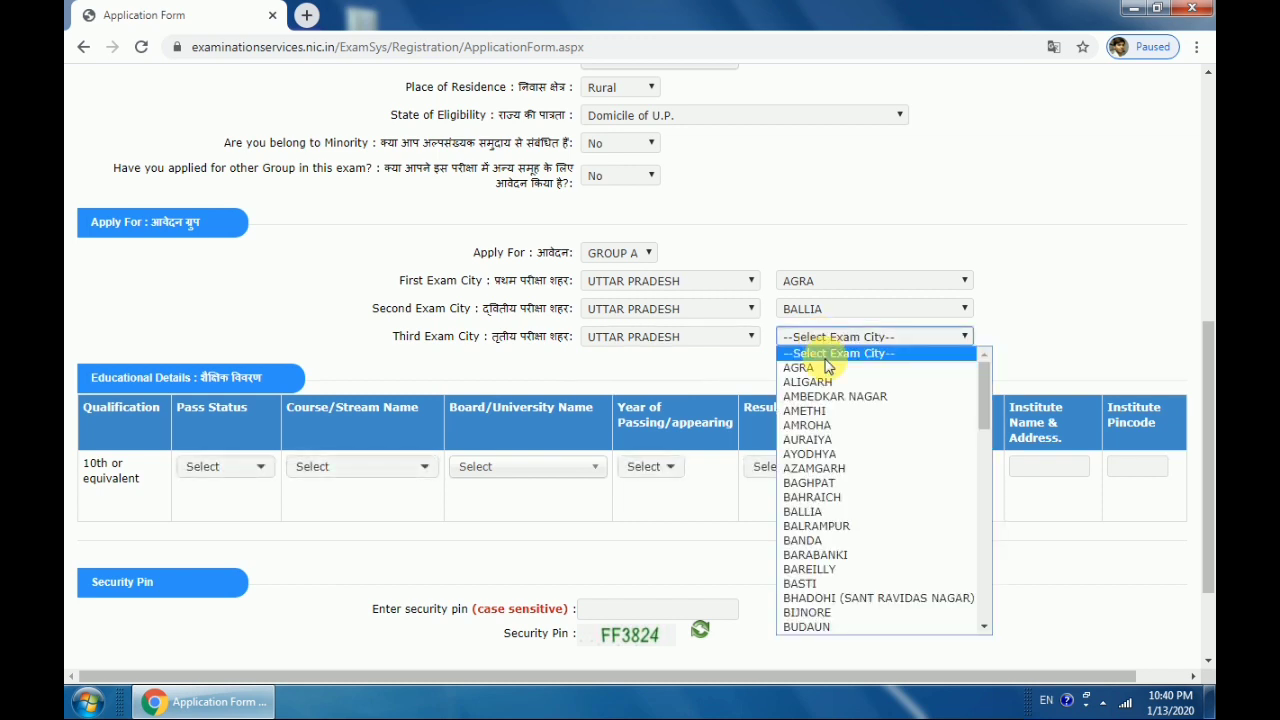
pyautogui.click(826, 584)
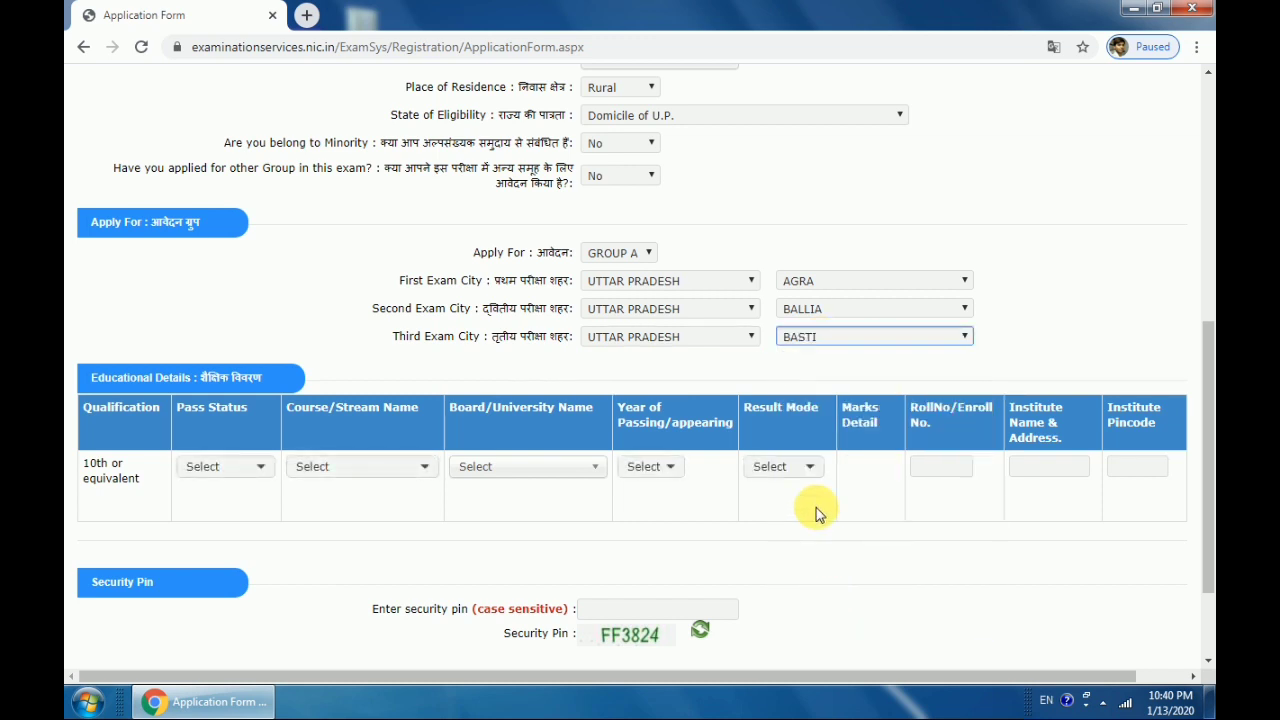
pyautogui.click(730, 355)
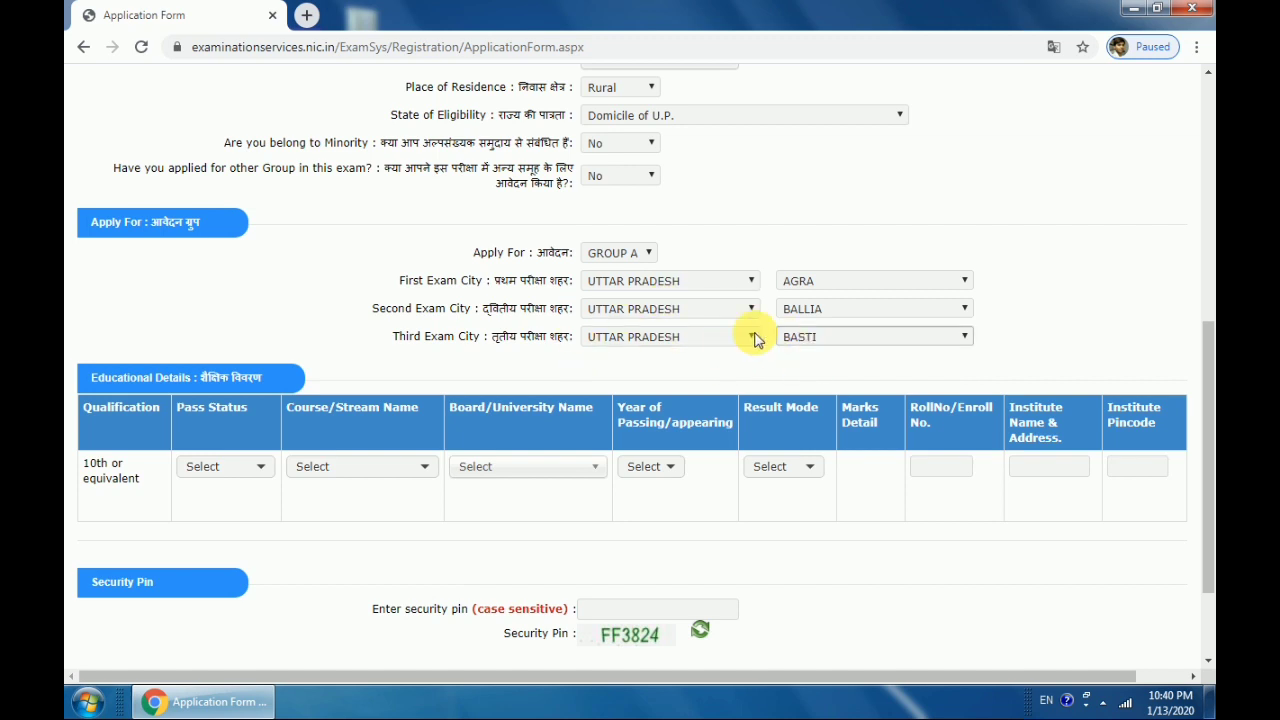
pyautogui.scroll(-2, 637, 315)
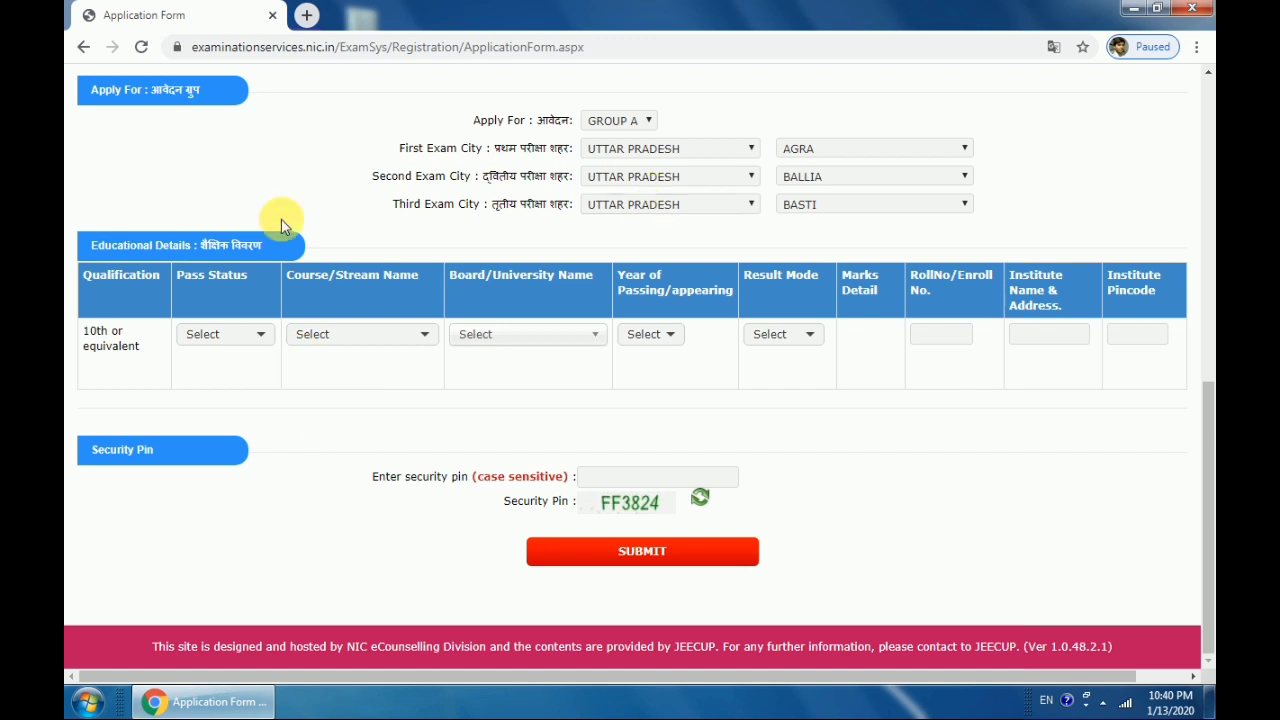
# Enter 10th as Passed, UP Board, year 2017, with Percentage as the result mode
pyautogui.click(225, 336)
pyautogui.click(240, 388)
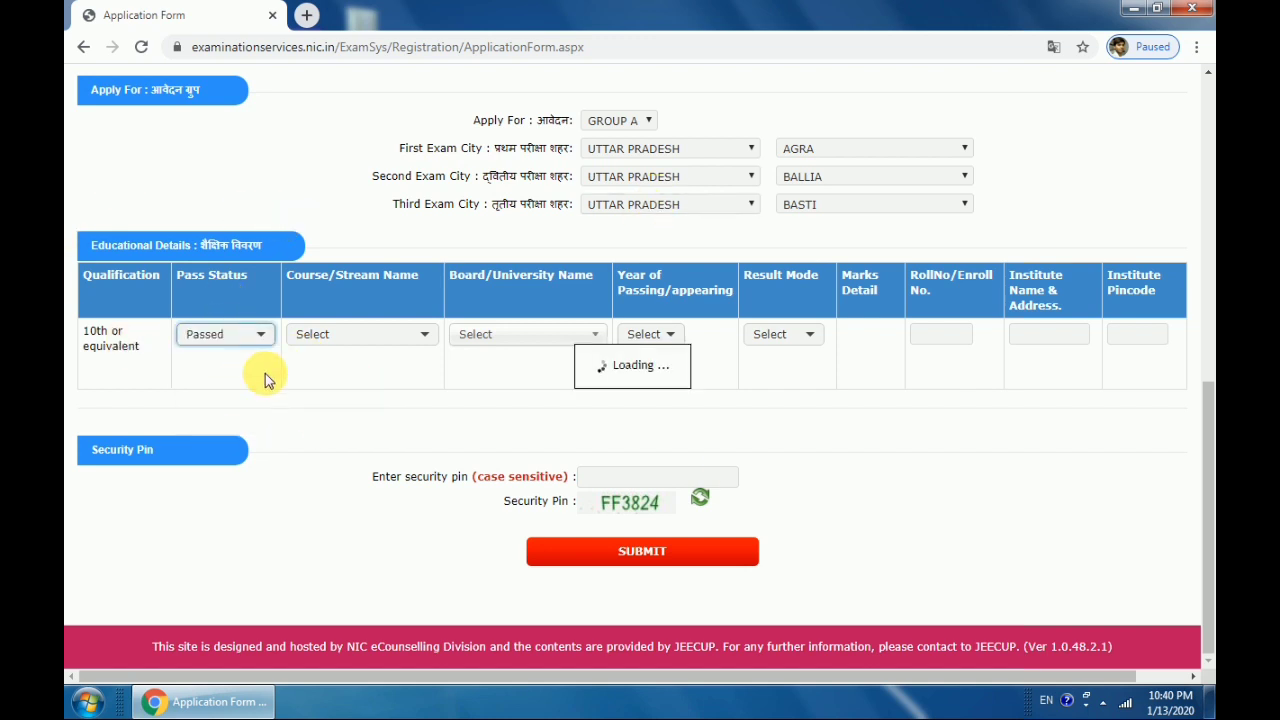
pyautogui.click(386, 338)
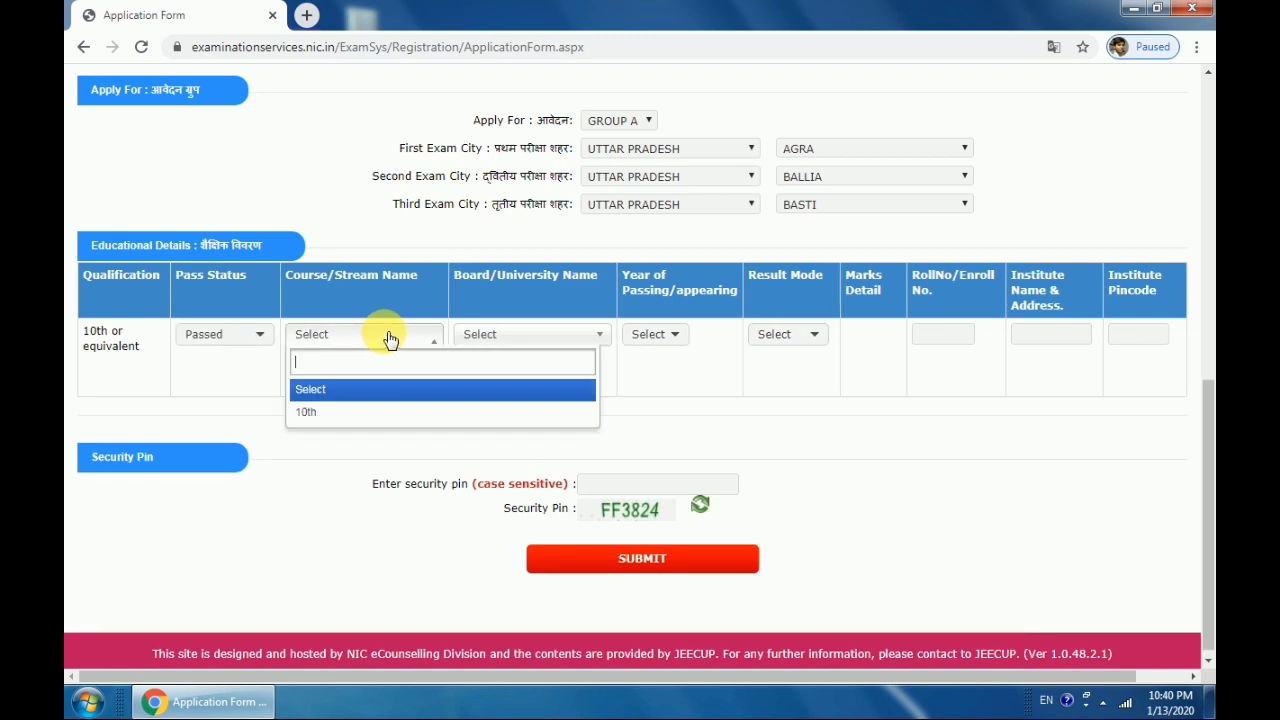
pyautogui.click(371, 409)
pyautogui.click(520, 336)
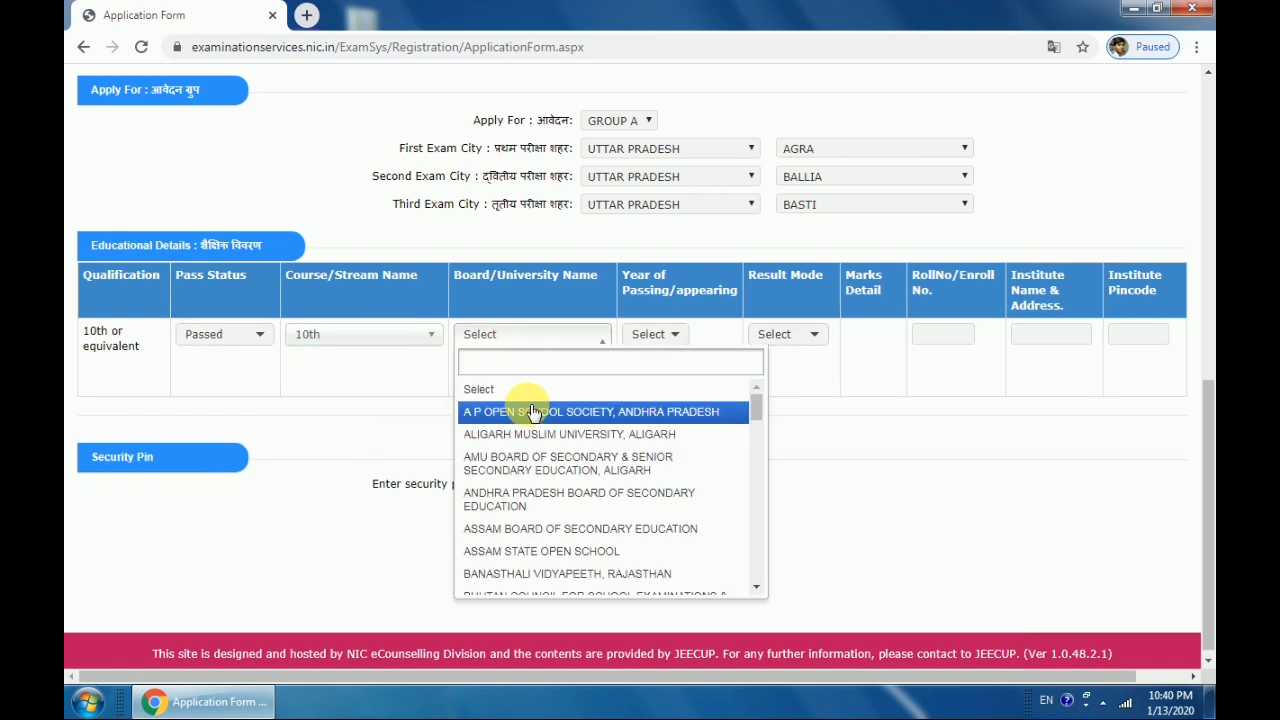
pyautogui.moveTo(756, 410); pyautogui.dragTo(750, 567)
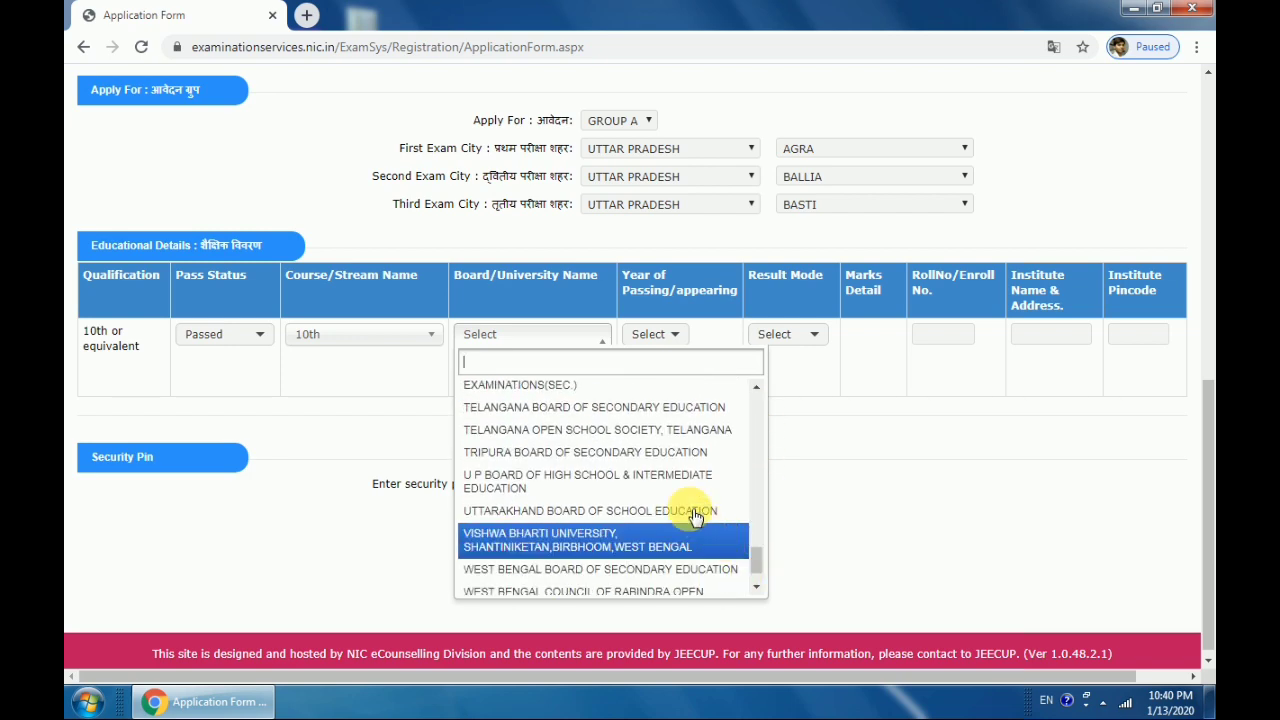
pyautogui.click(676, 485)
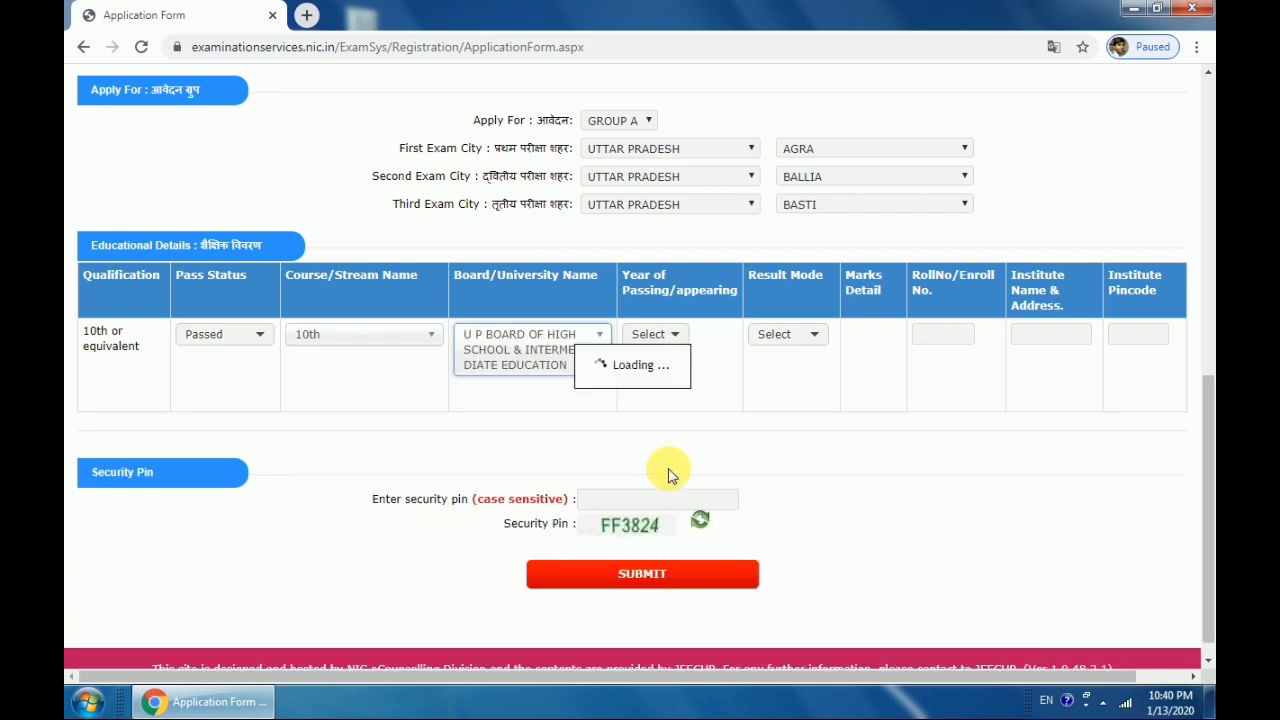
pyautogui.click(665, 345)
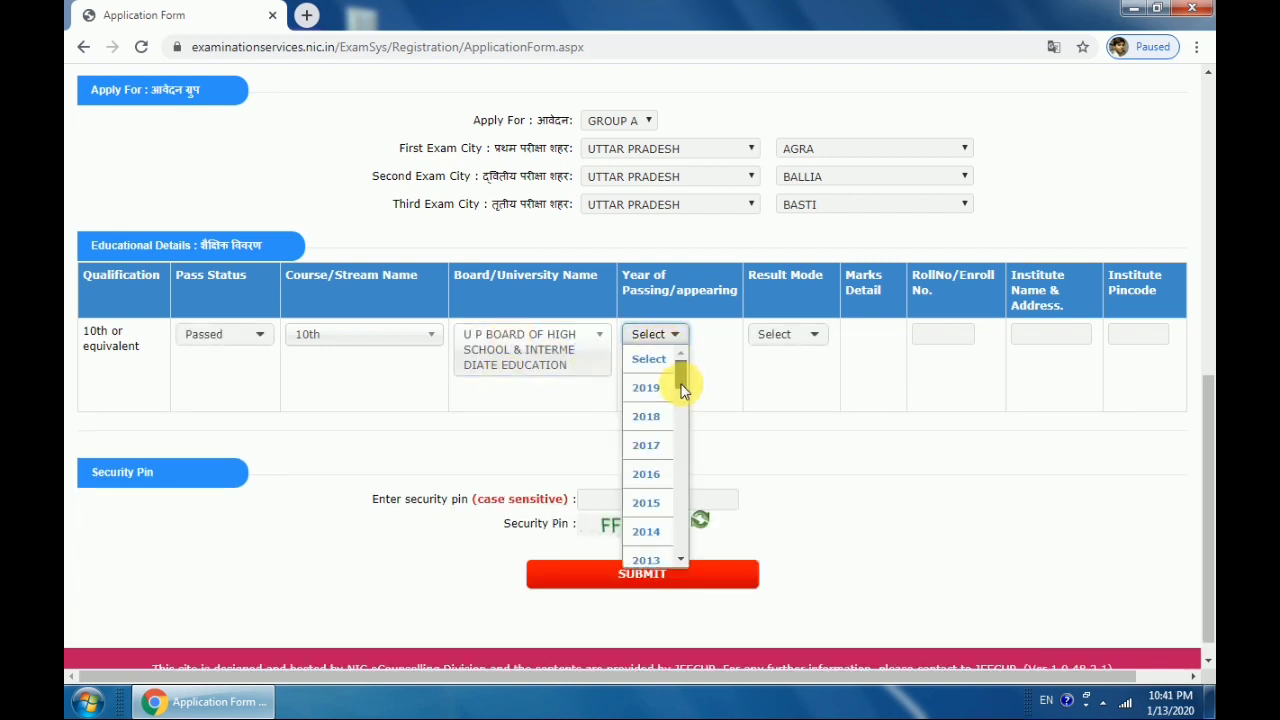
pyautogui.scroll(-1, 681, 385)
pyautogui.click(665, 442)
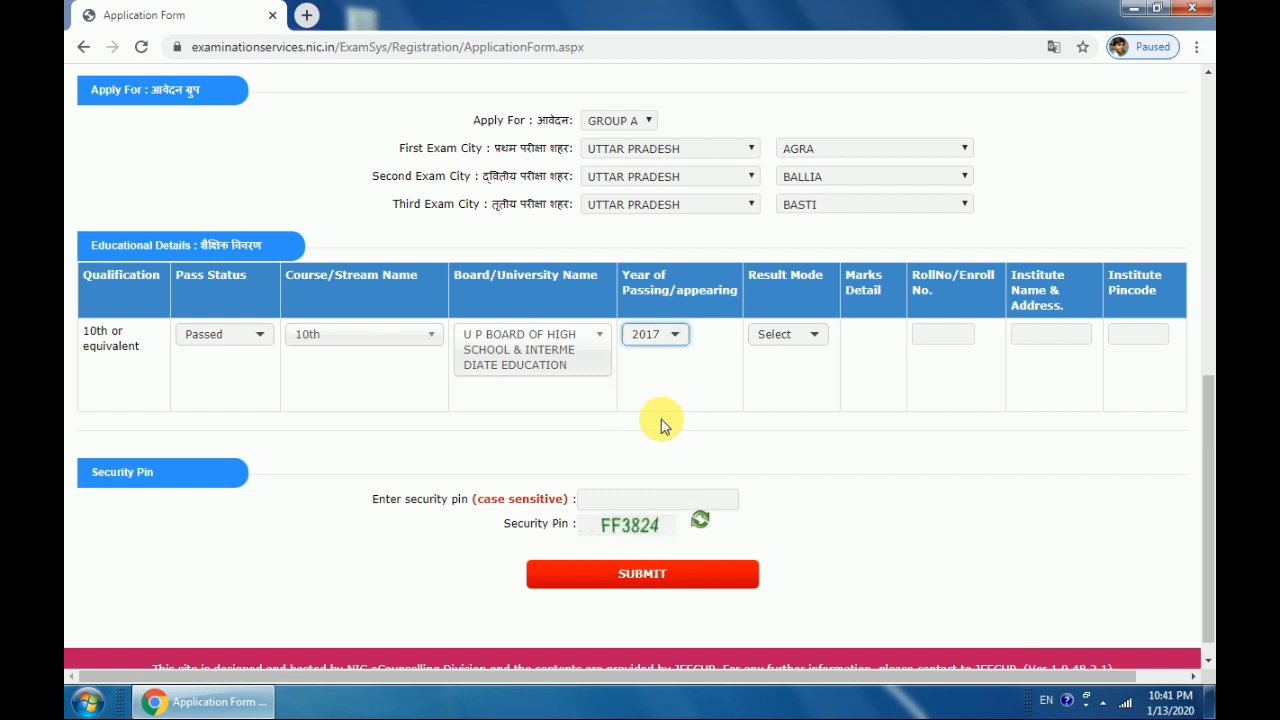
pyautogui.click(816, 335)
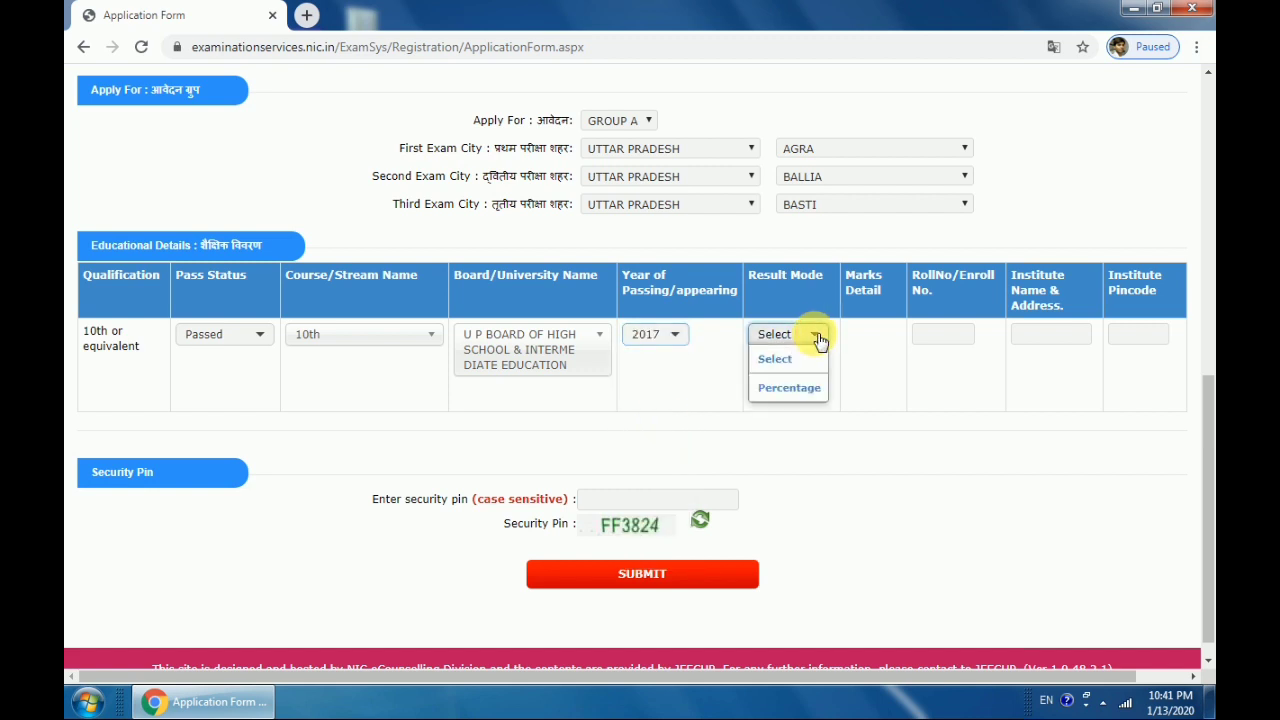
pyautogui.click(800, 390)
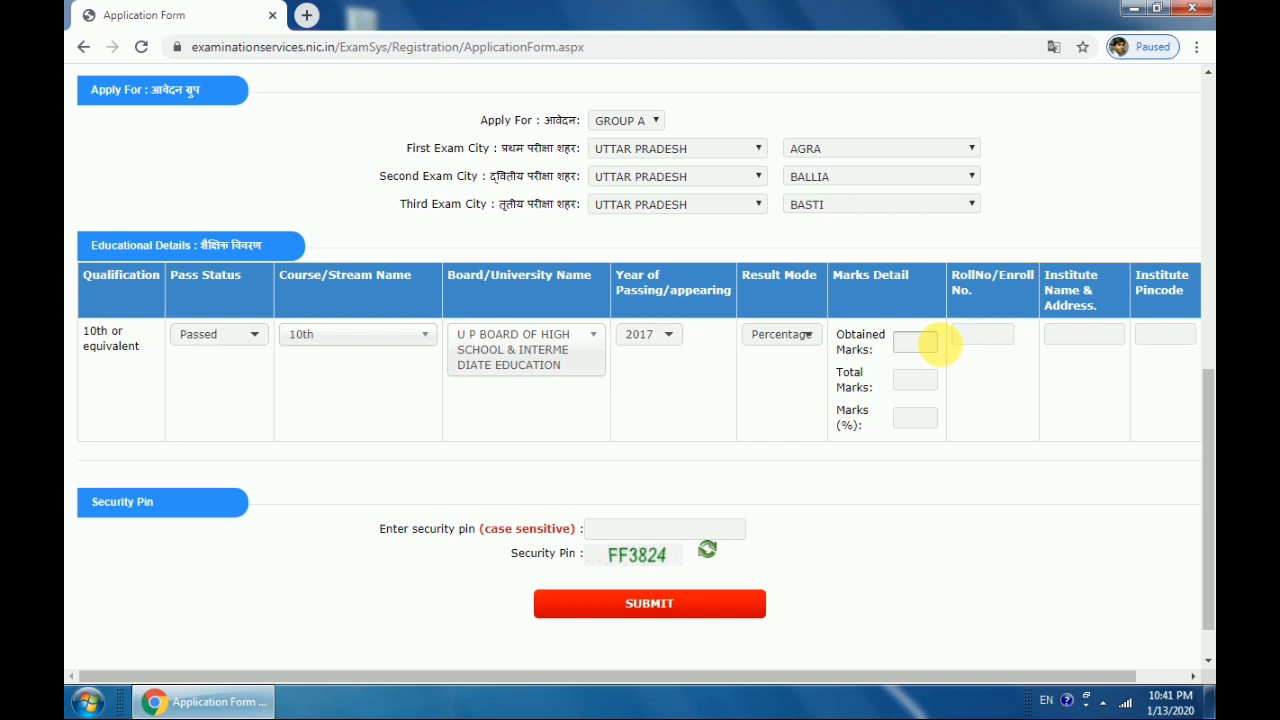
# Enter 420 obtained marks out of 600 and the 10th roll number
pyautogui.click(783, 337)
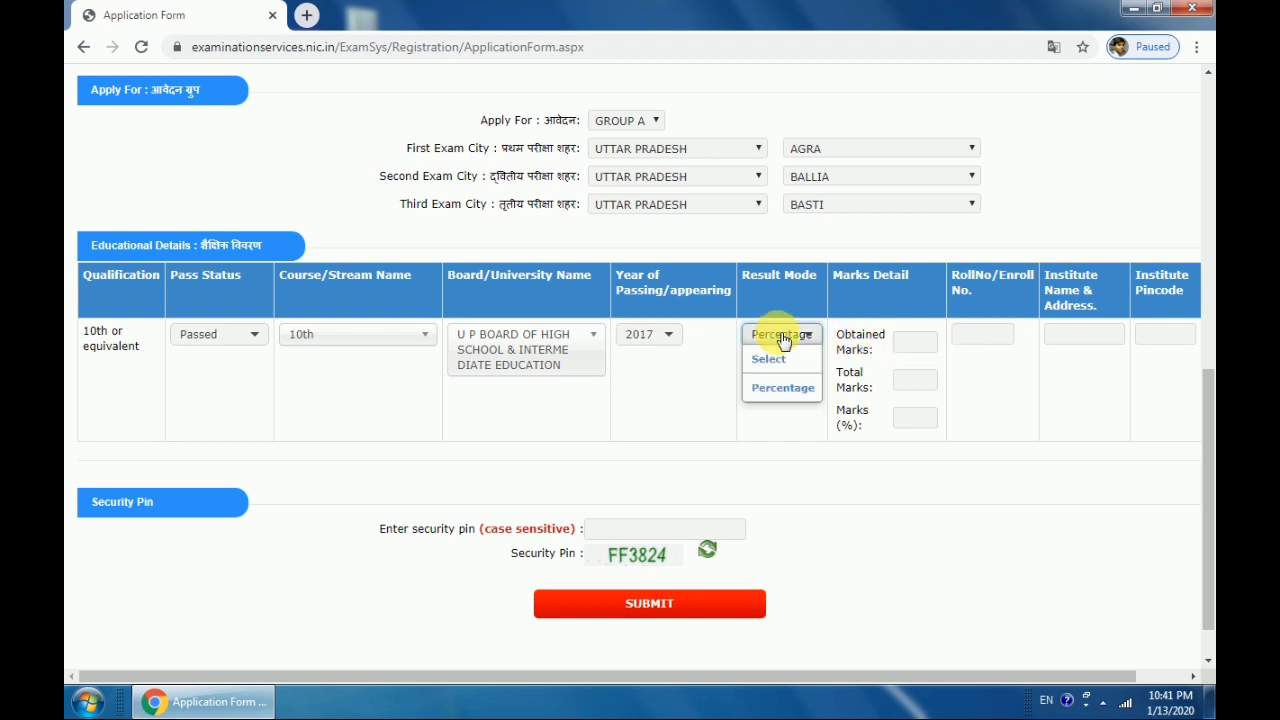
pyautogui.click(914, 342)
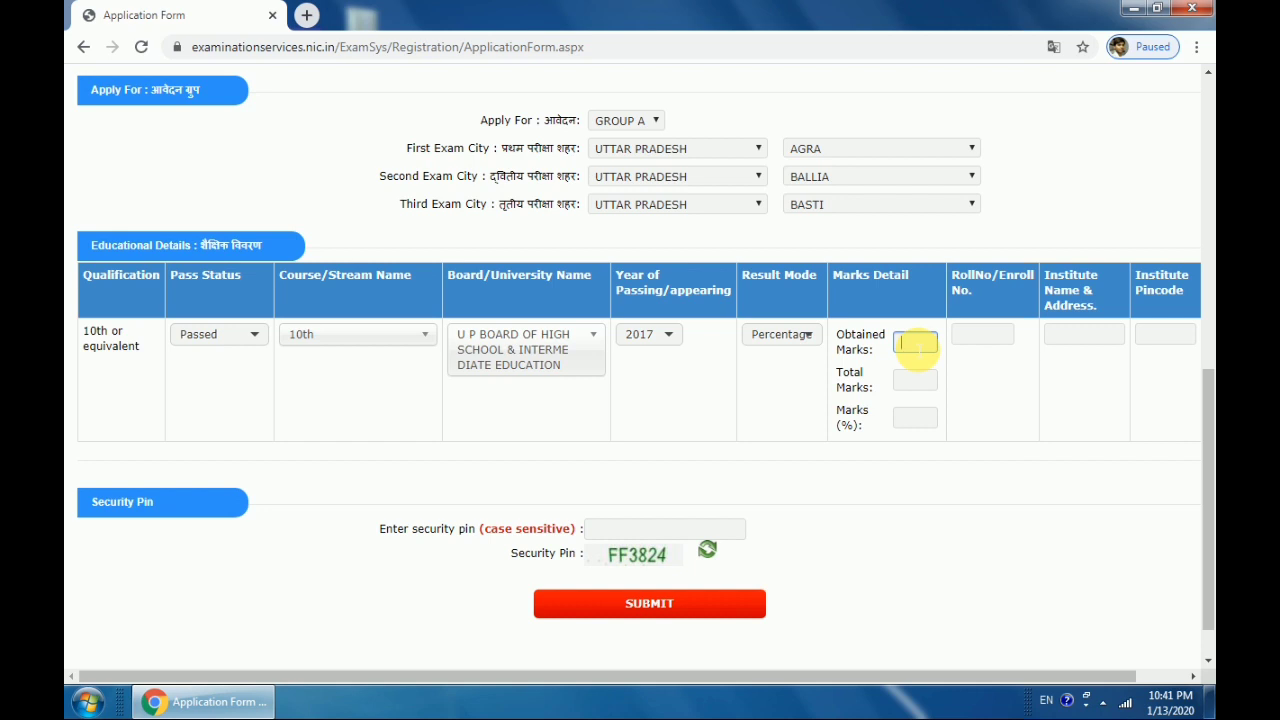
pyautogui.write('420')
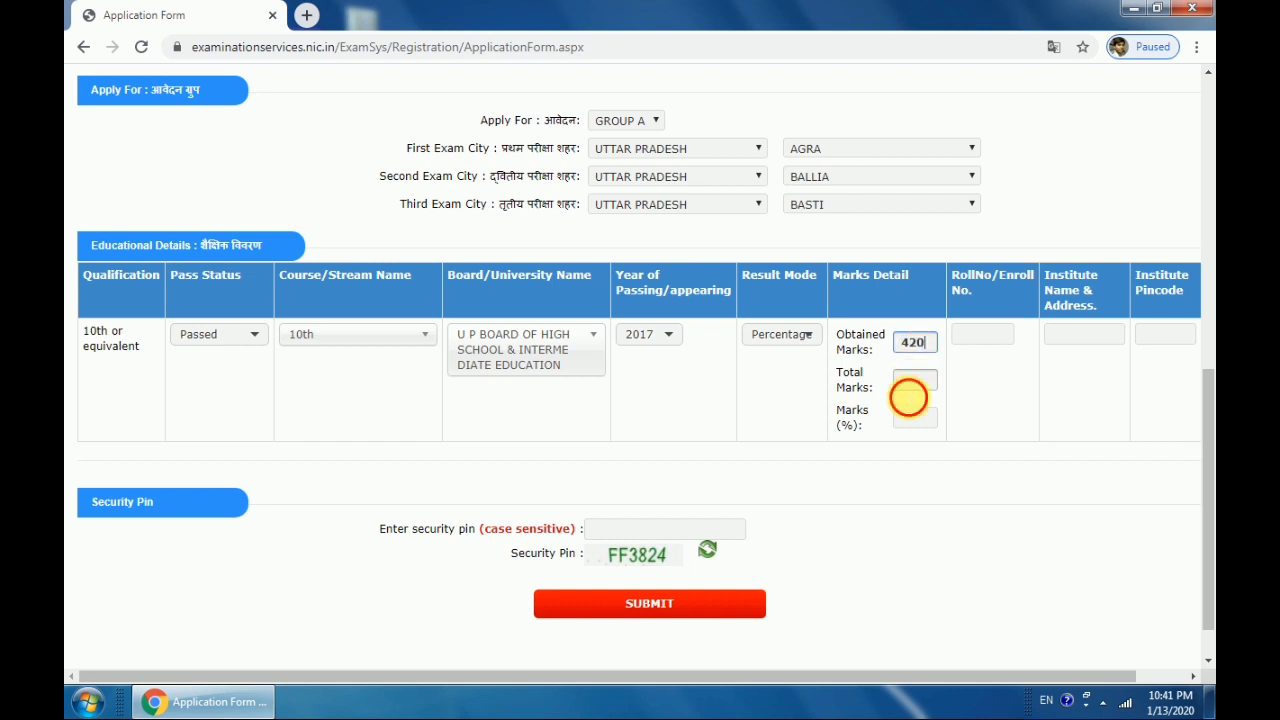
pyautogui.click(908, 390)
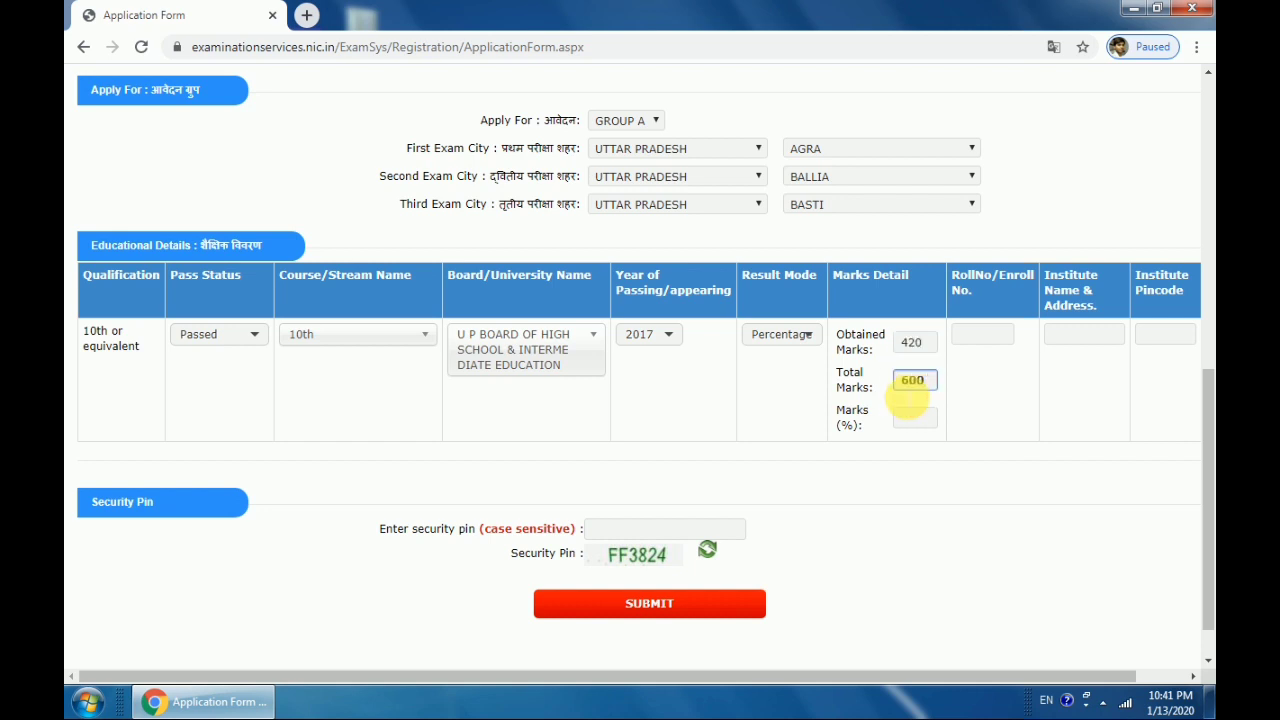
pyautogui.click(918, 418)
pyautogui.click(985, 335)
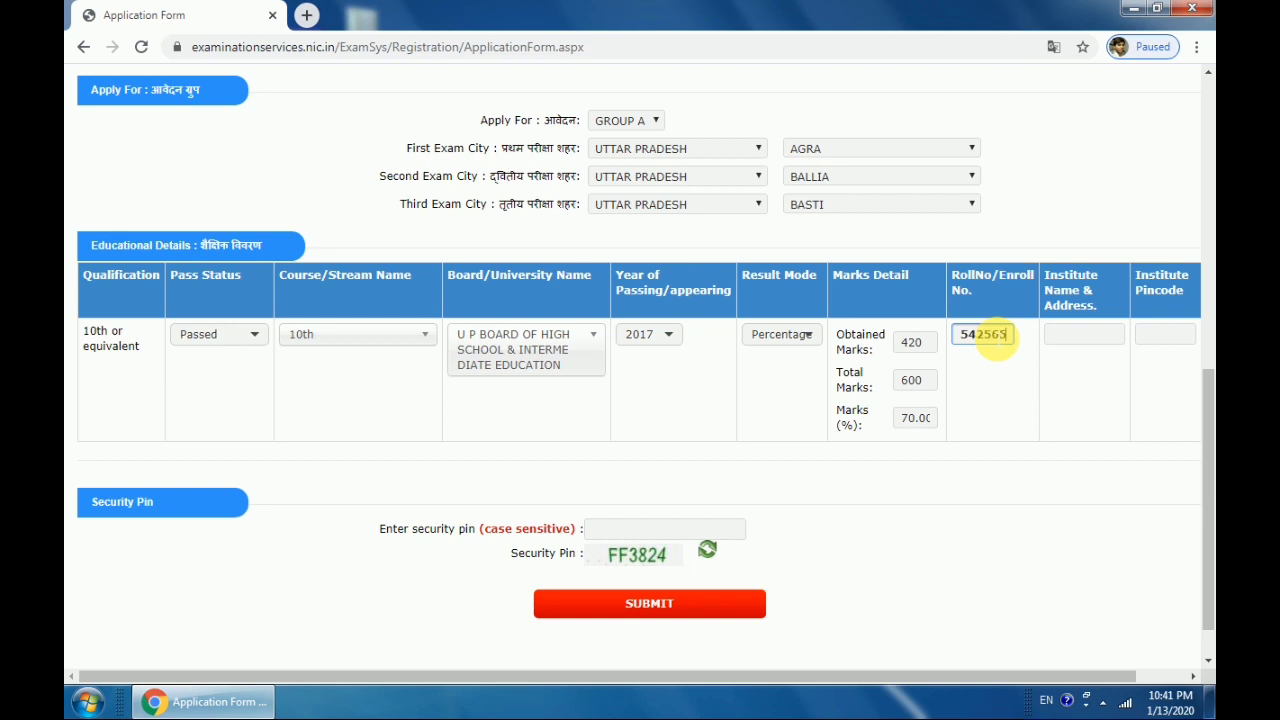
# Fill in the school's name, address and pincode, type the security pin, and submit the form
pyautogui.click(1072, 338)
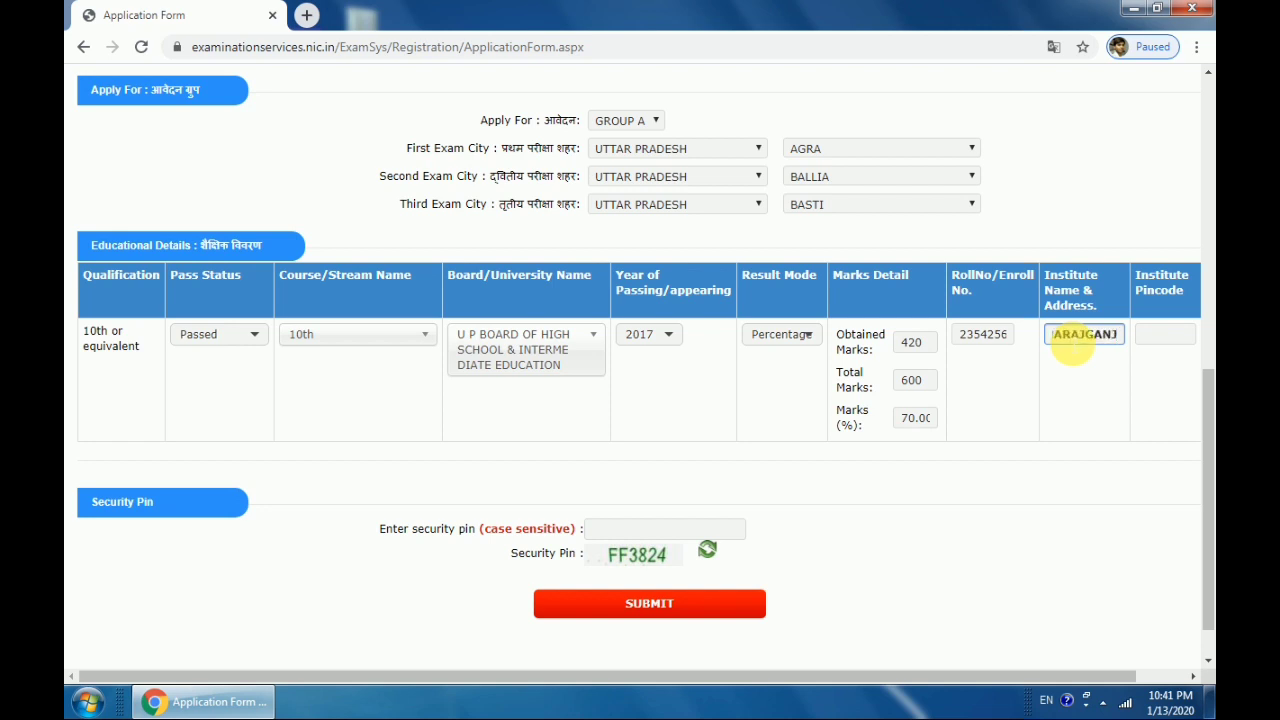
pyautogui.press('Tab')
pyautogui.write('27')
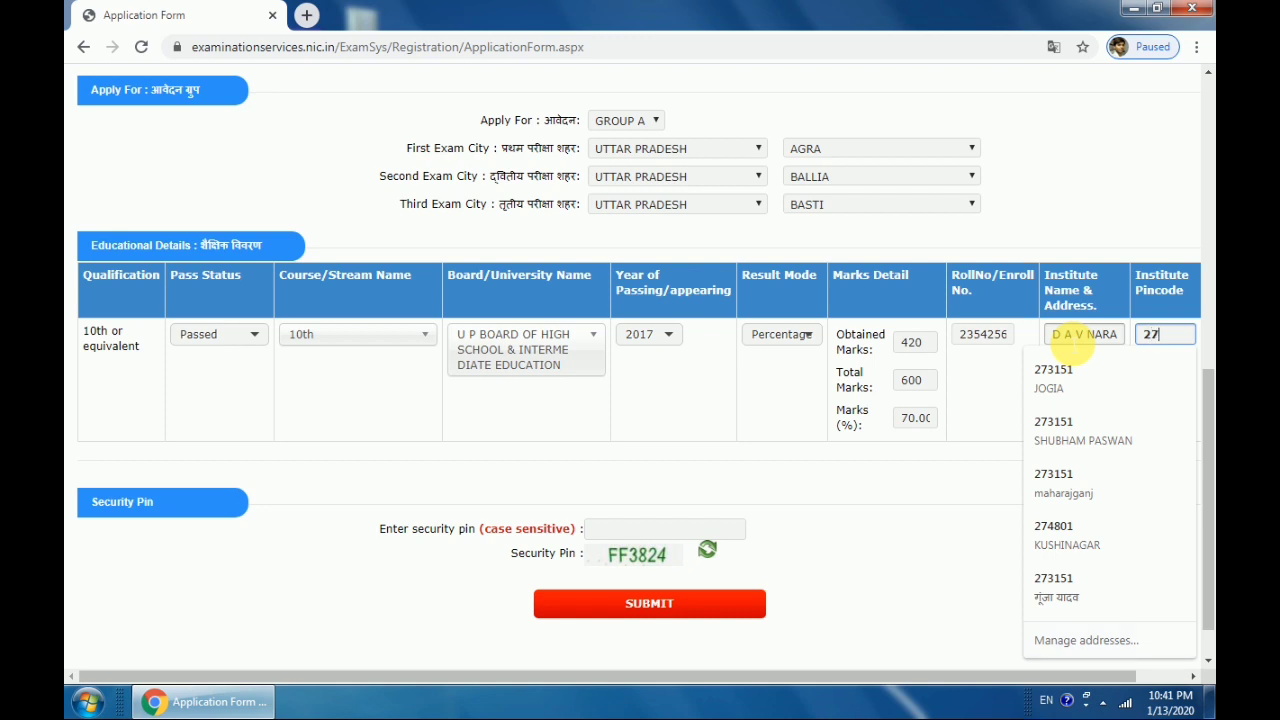
pyautogui.write('3151')
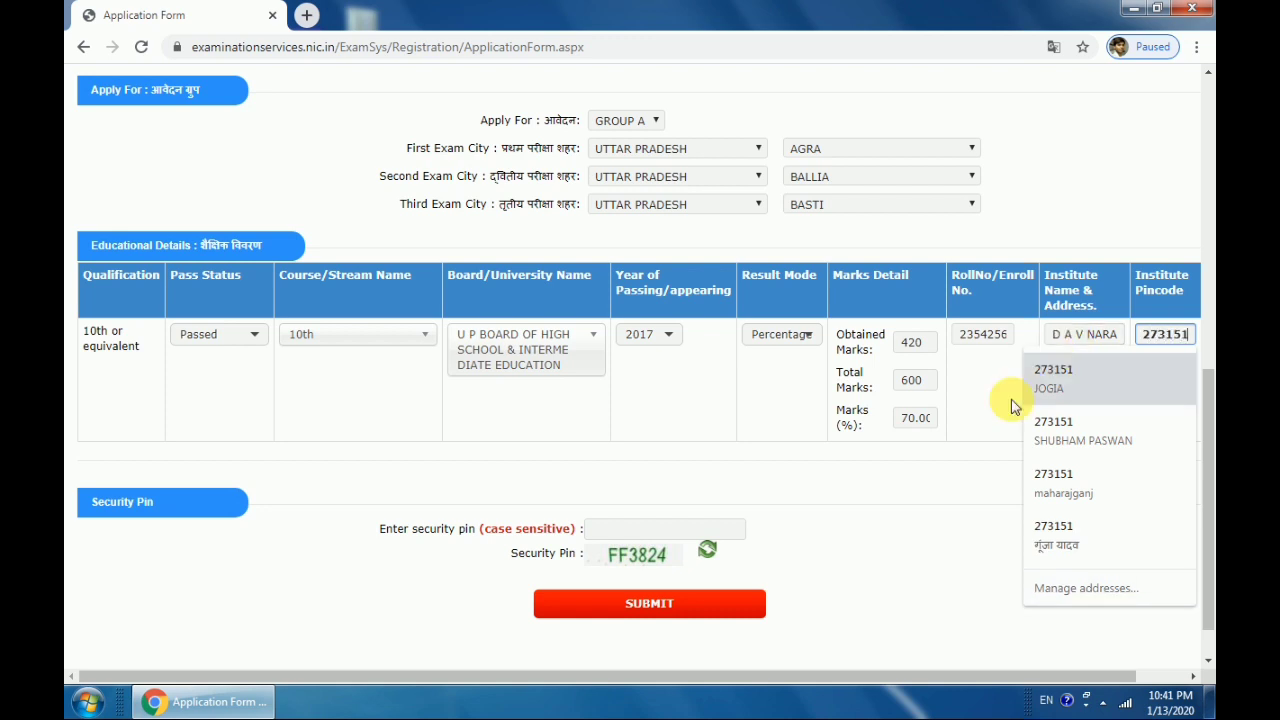
pyautogui.click(966, 523)
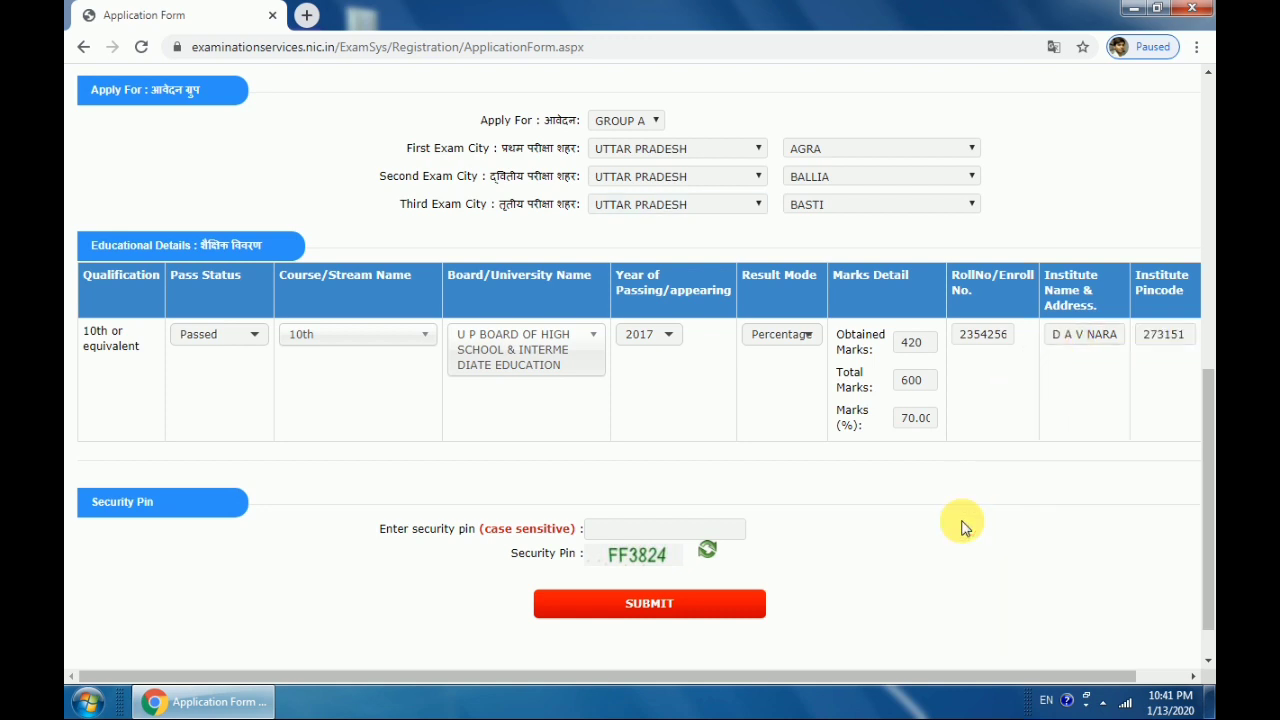
pyautogui.click(620, 528)
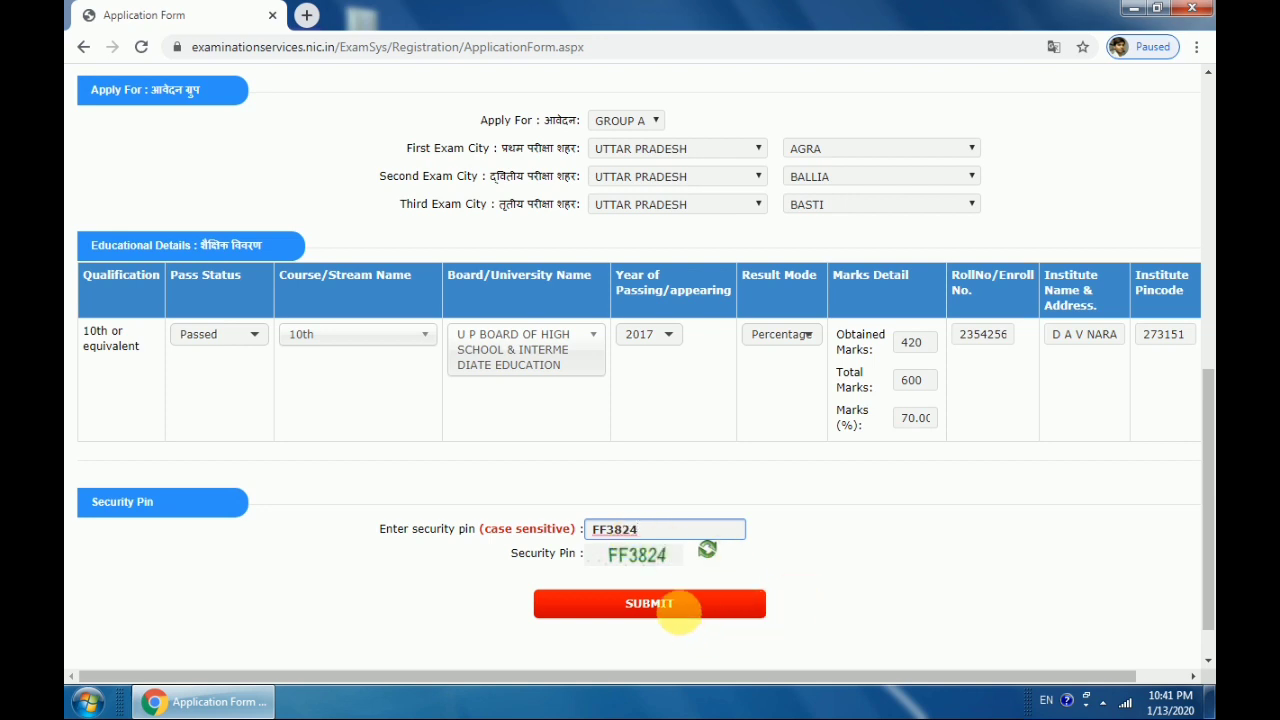
pyautogui.click(684, 608)
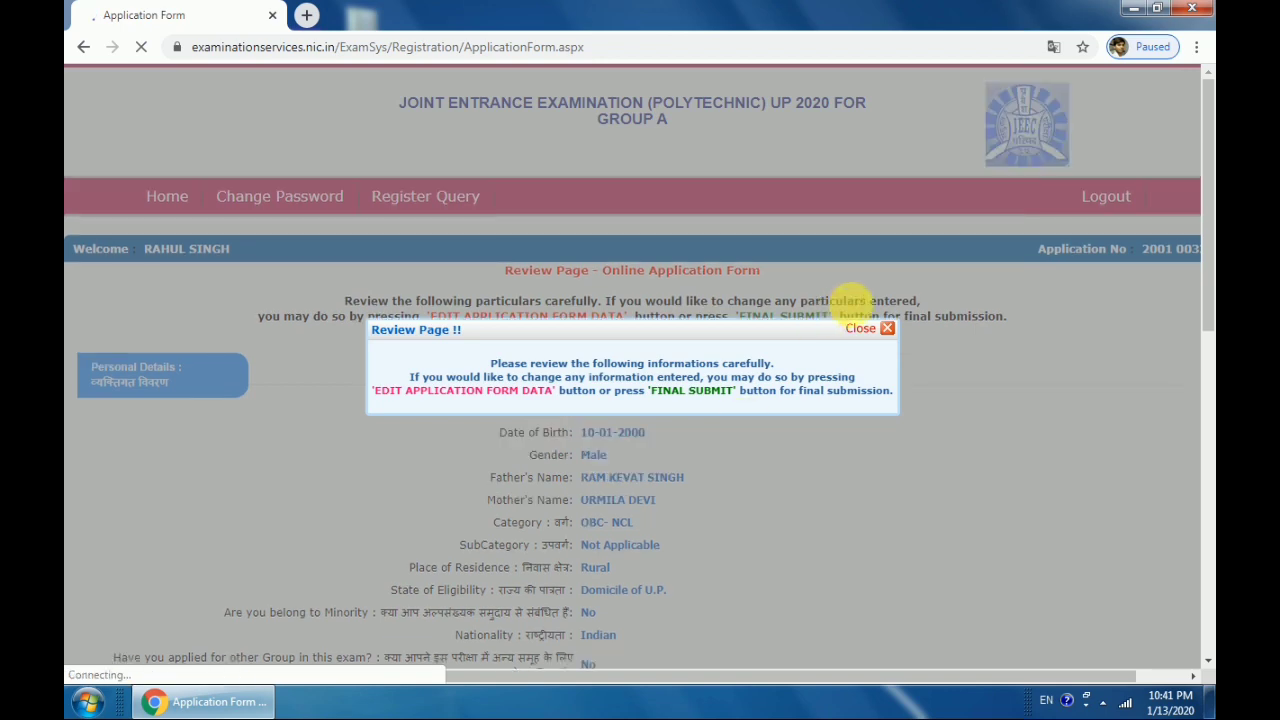
# Close the review notice and tick every checklist item, from My Name to Category, as verified
pyautogui.click(872, 329)
pyautogui.scroll(-1, 893, 388)
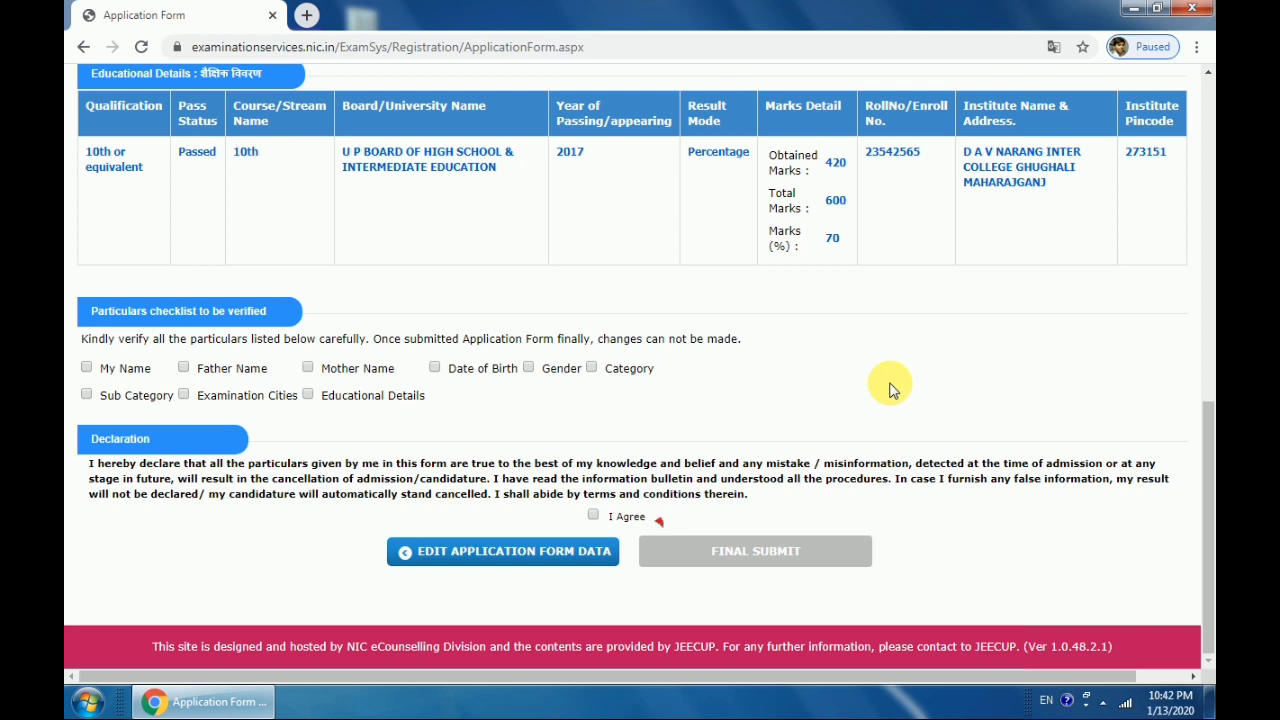
pyautogui.click(105, 370)
pyautogui.click(133, 396)
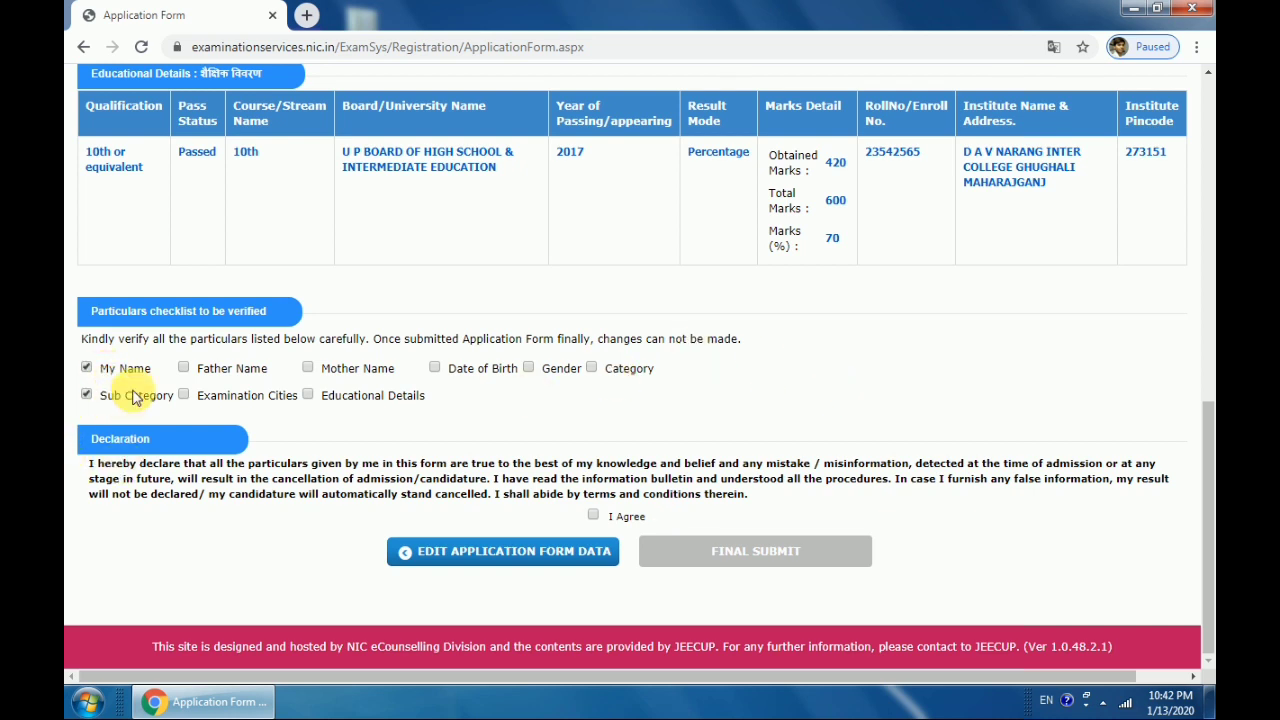
pyautogui.click(284, 396)
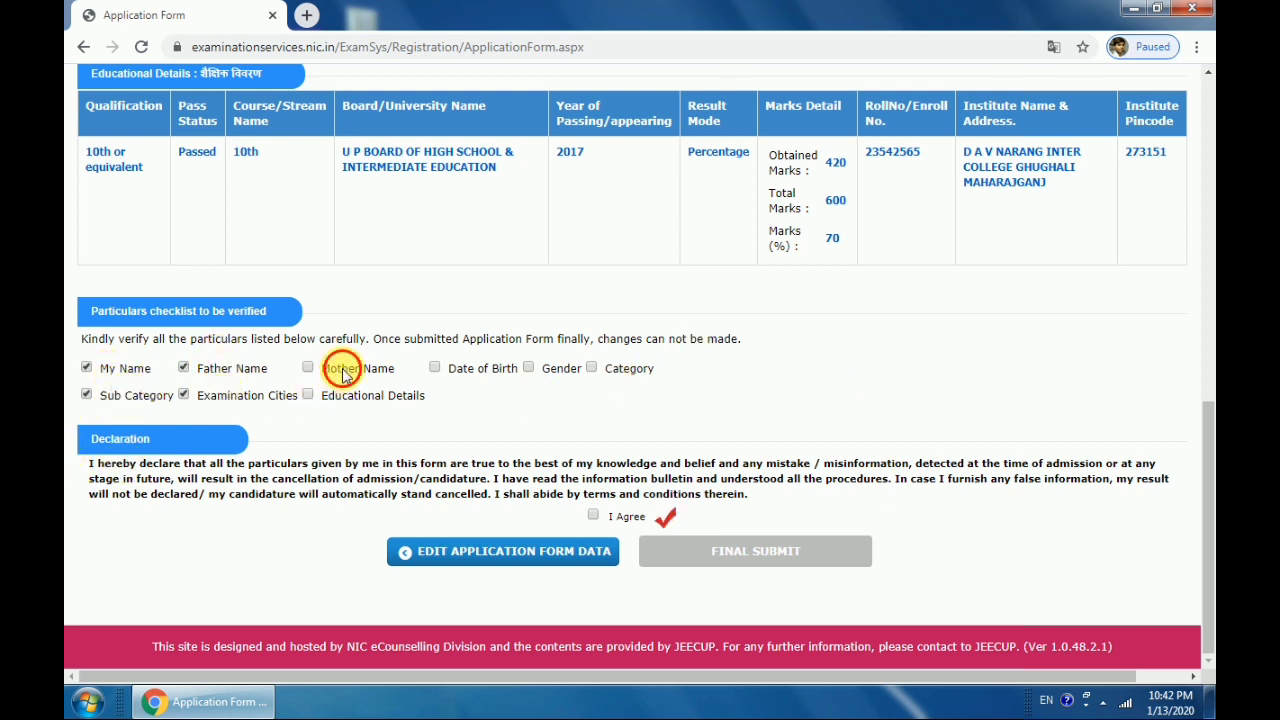
pyautogui.click(345, 368)
pyautogui.click(348, 400)
pyautogui.click(476, 372)
pyautogui.click(530, 375)
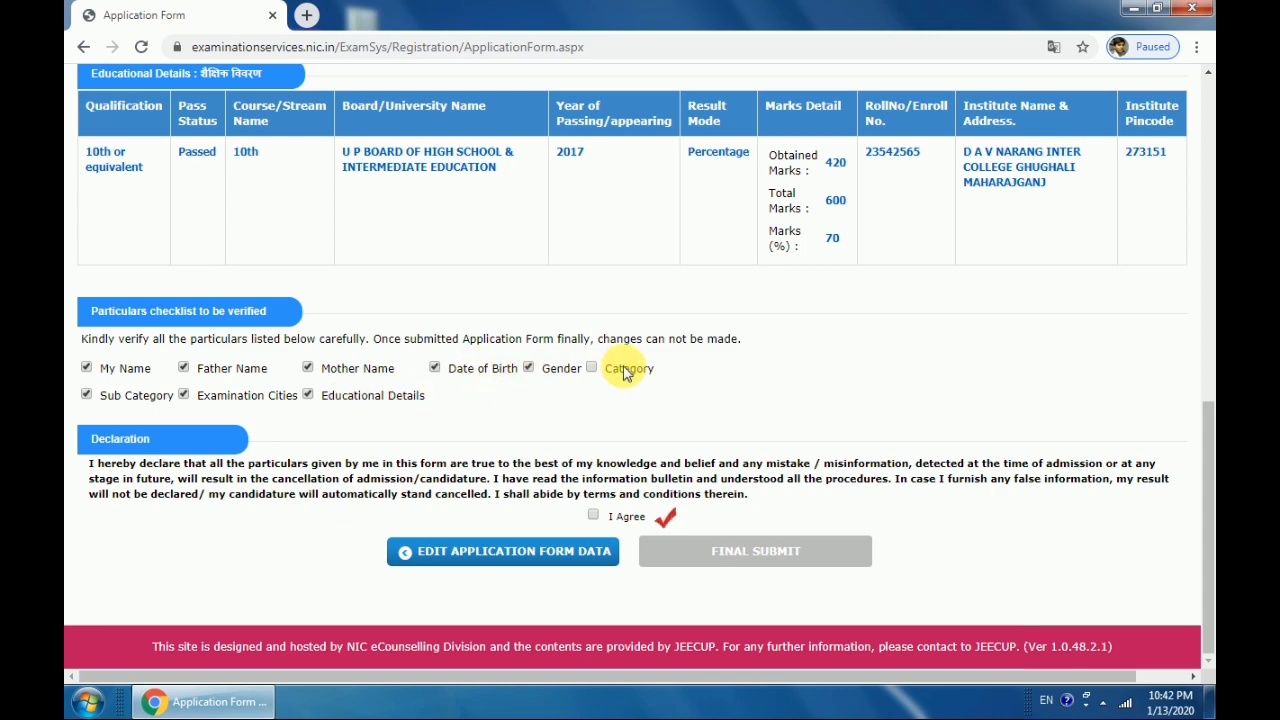
pyautogui.click(625, 370)
# Accept the declaration, then finally submit the application form and confirm with YES
pyautogui.click(617, 524)
pyautogui.scroll(3, 848, 520)
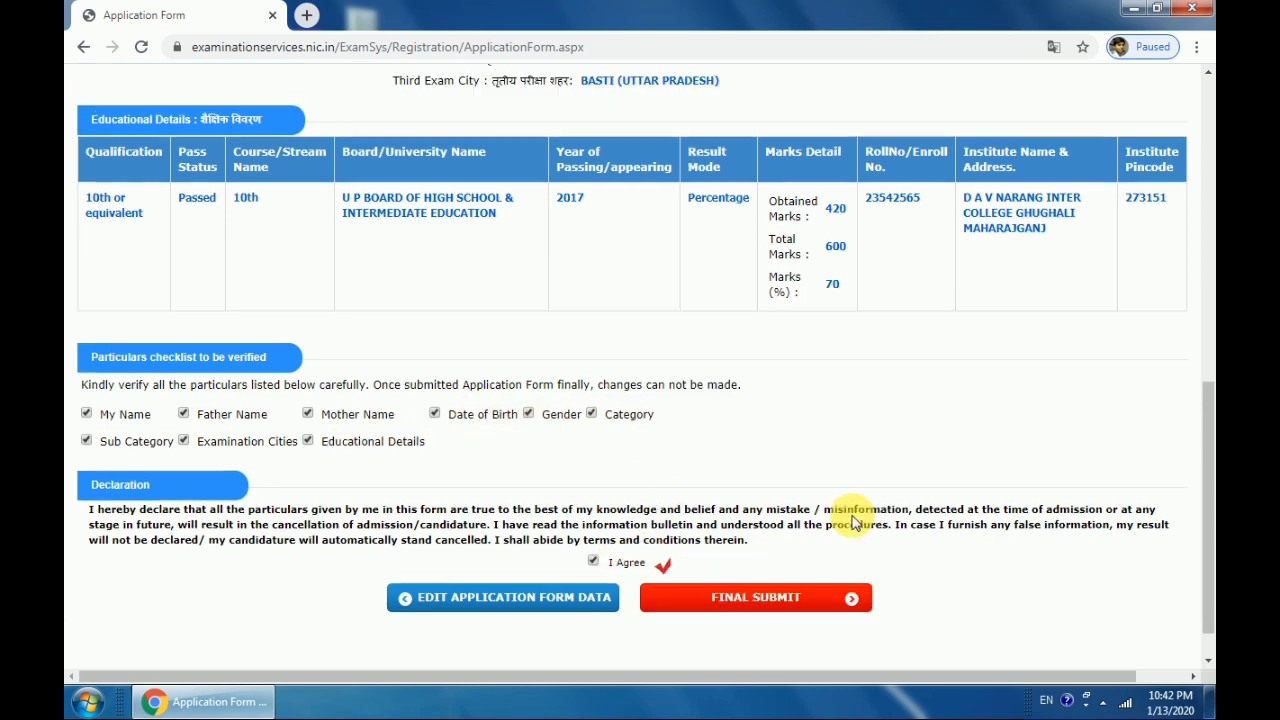
pyautogui.scroll(-3, 866, 512)
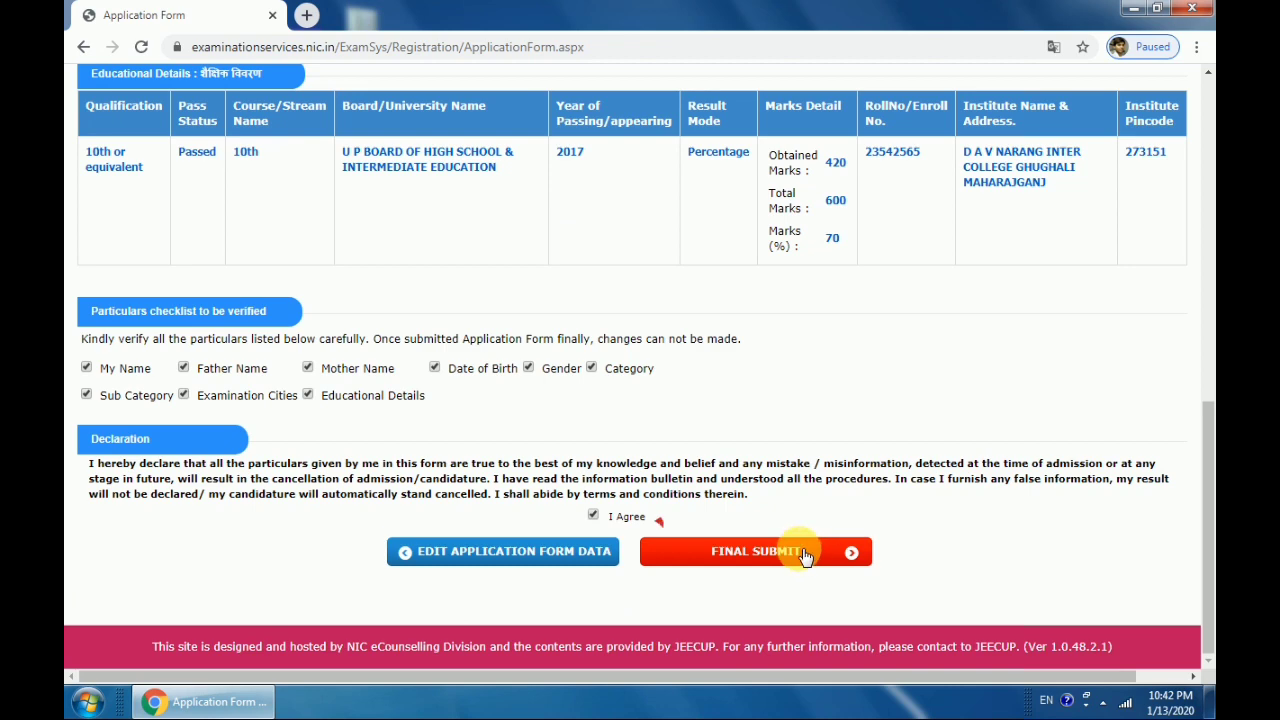
pyautogui.click(805, 551)
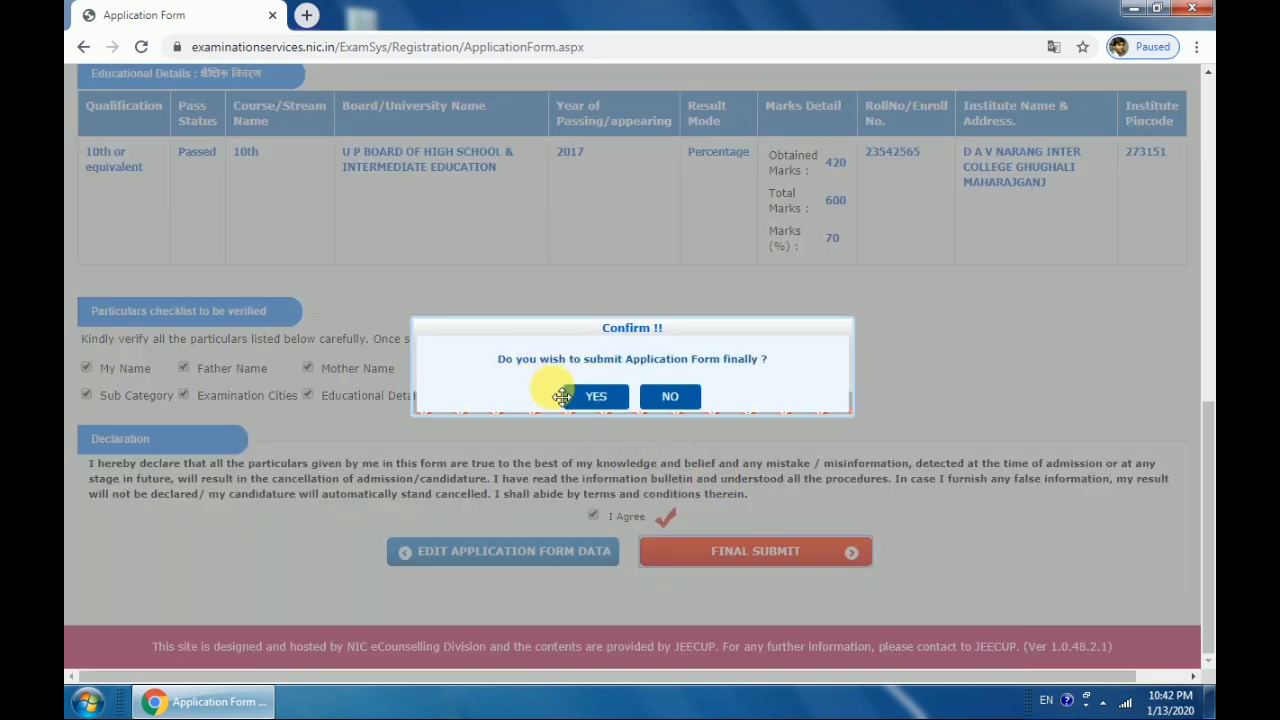
pyautogui.click(595, 397)
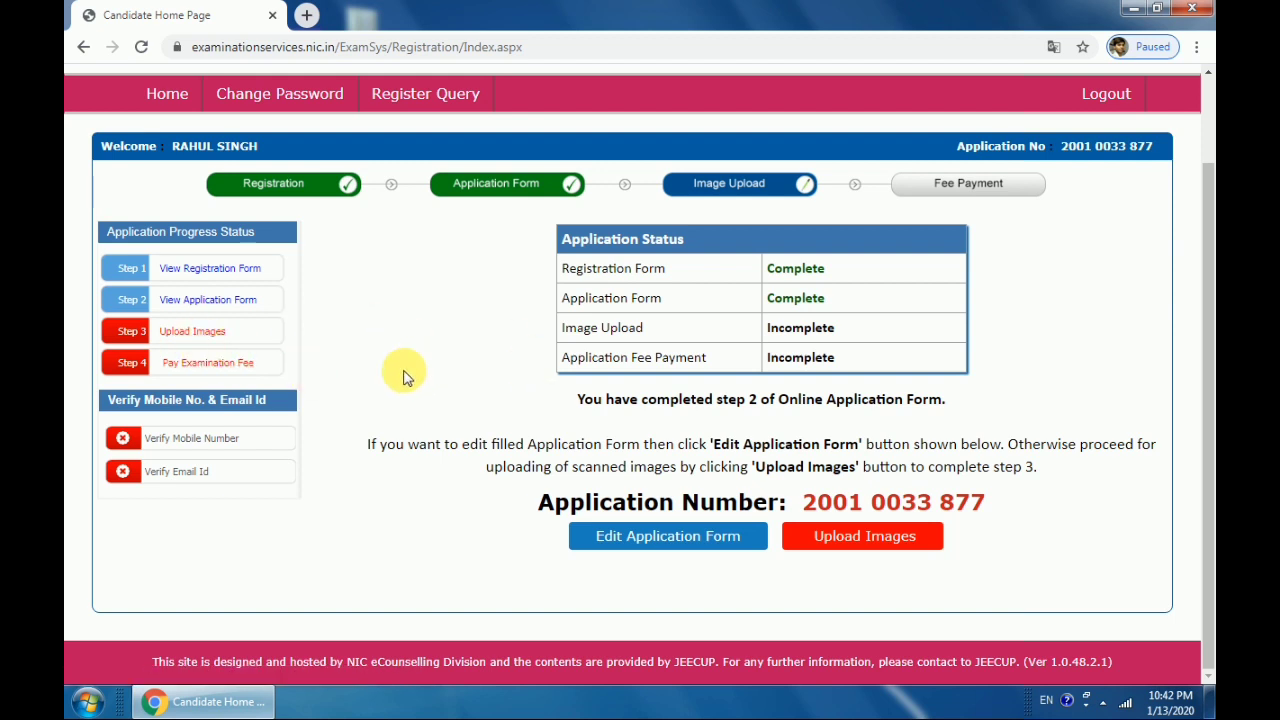
# Attach the photograph and signature JPG files on the image upload page
pyautogui.click(201, 339)
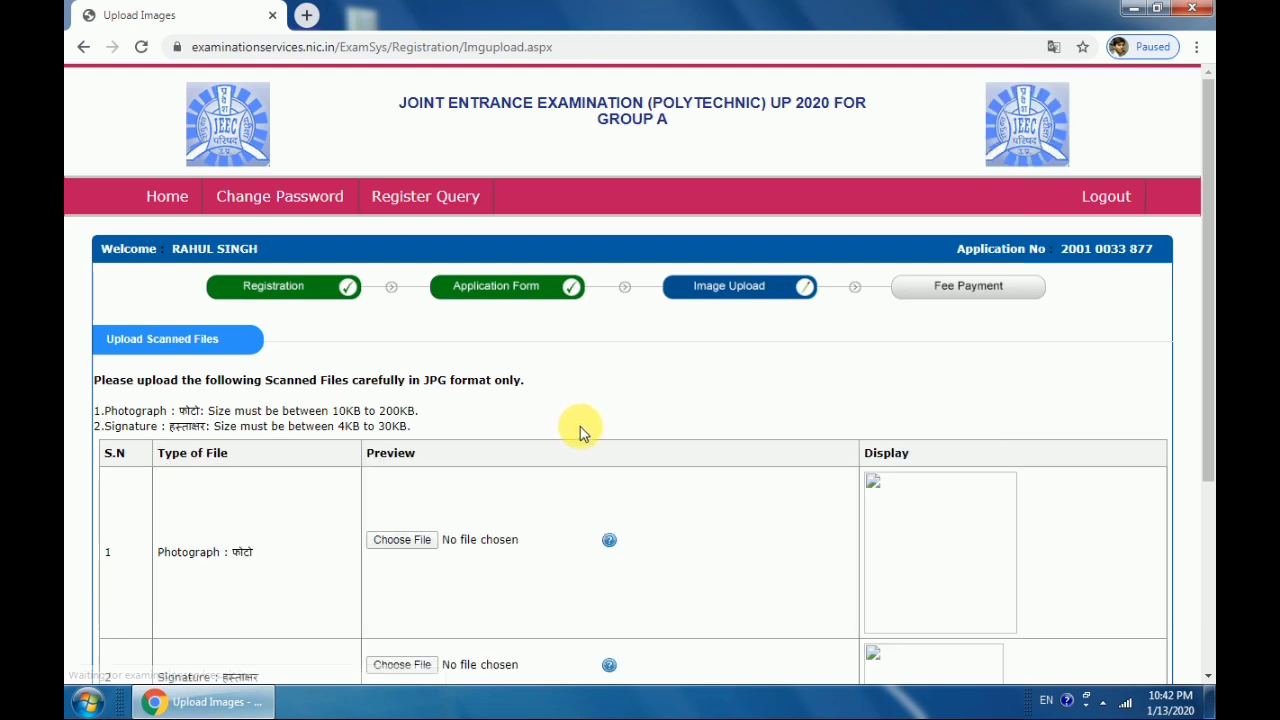
pyautogui.scroll(-3, 580, 428)
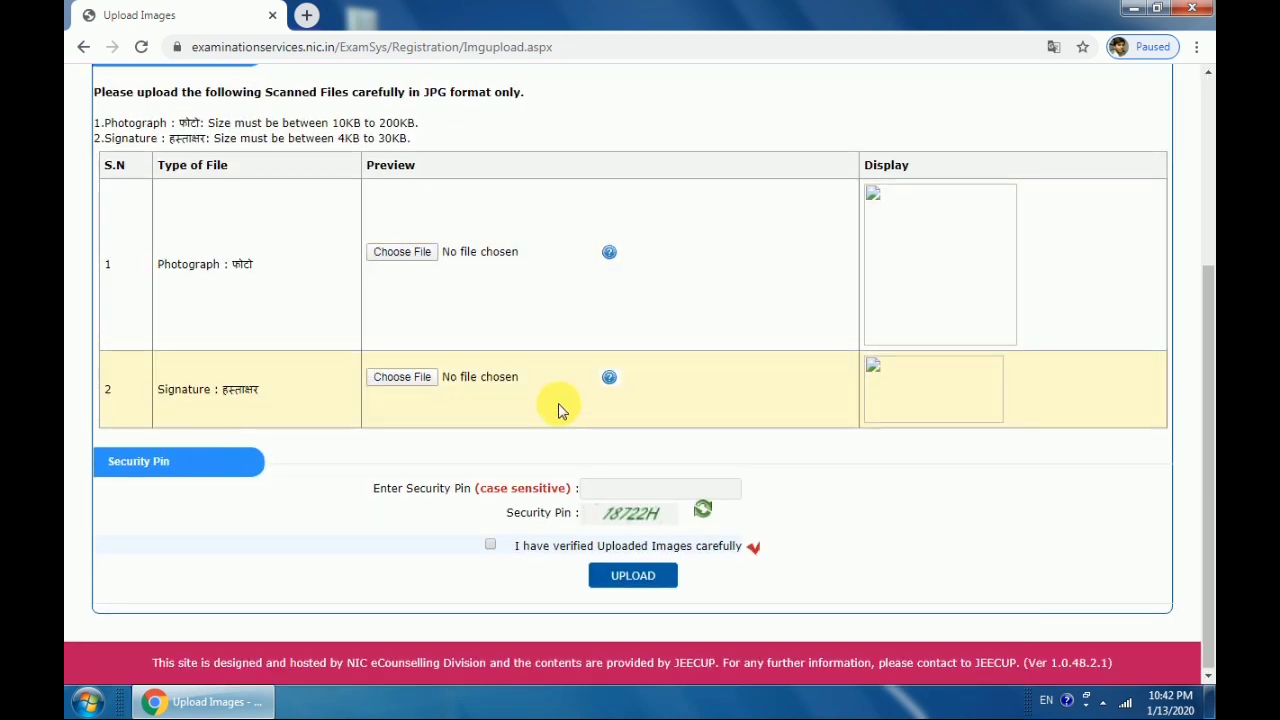
pyautogui.scroll(2, 540, 412)
pyautogui.click(424, 436)
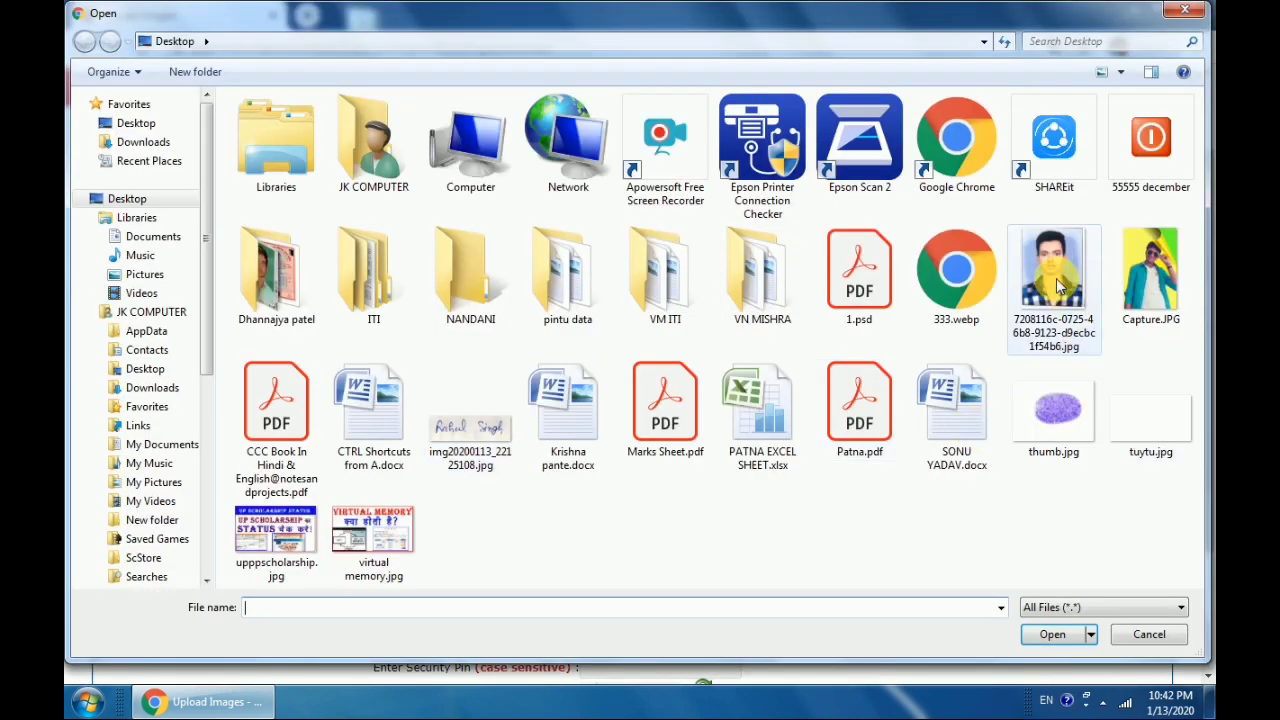
pyautogui.click(1052, 298)
pyautogui.click(1050, 636)
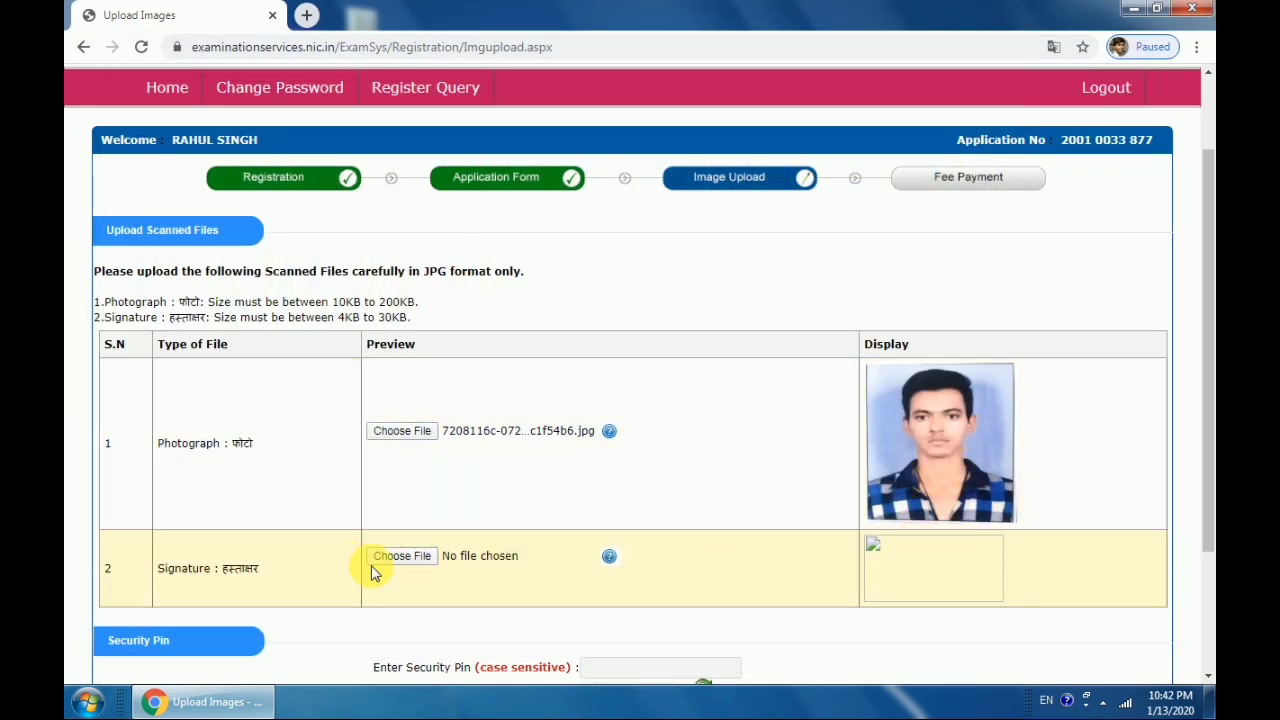
pyautogui.click(401, 563)
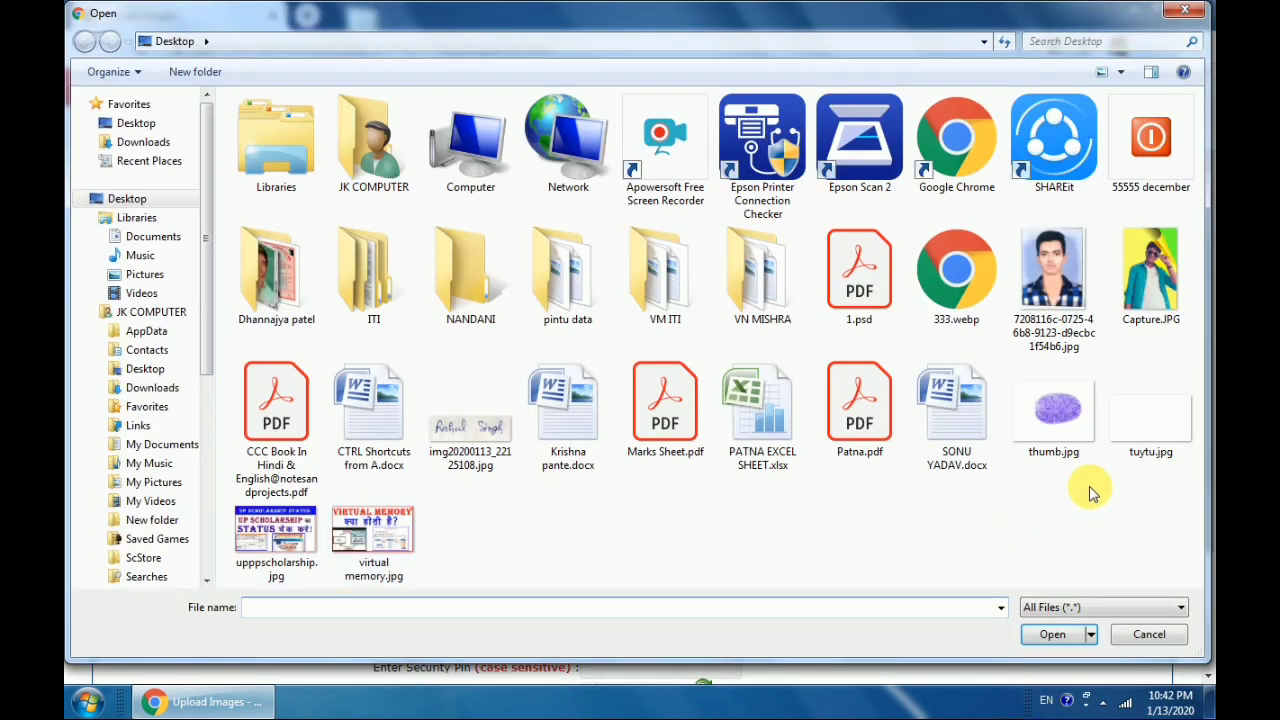
pyautogui.click(474, 428)
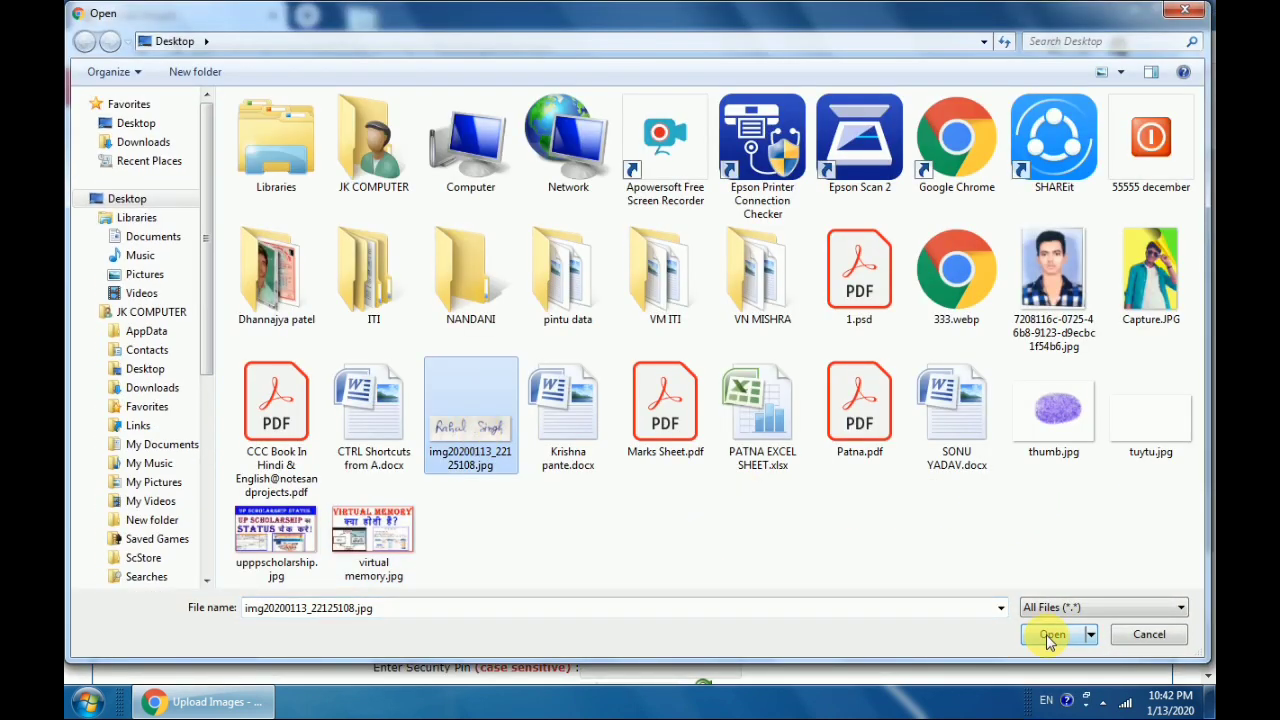
pyautogui.click(1051, 634)
# Enter the security pin, tick the verification box, and upload the images, confirming with YES
pyautogui.scroll(-3, 1000, 553)
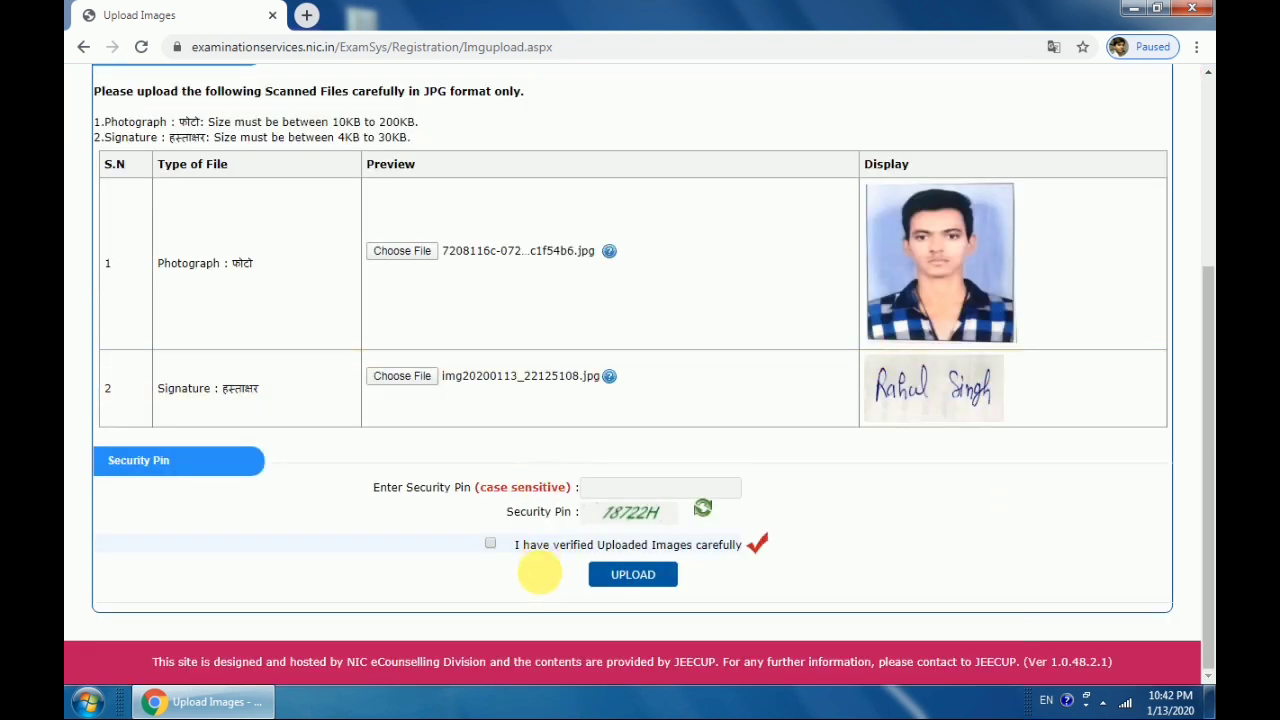
pyautogui.click(650, 490)
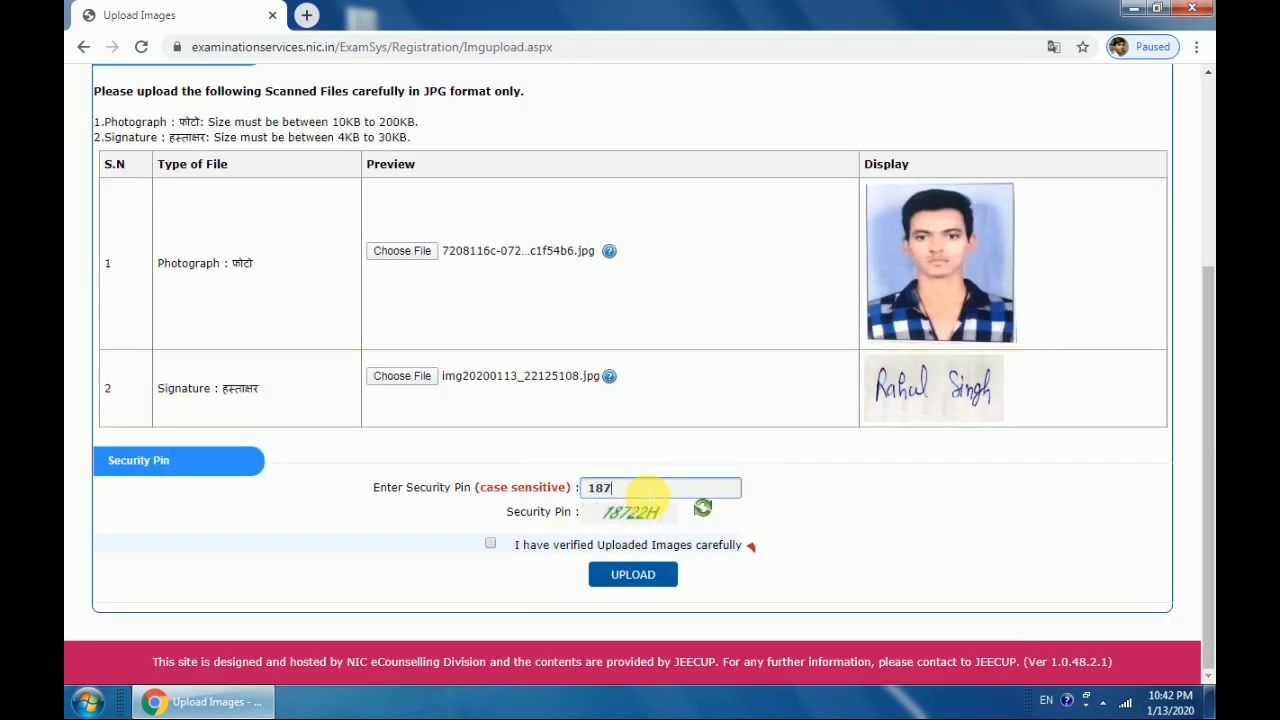
pyautogui.write('18722H')
pyautogui.click(489, 548)
pyautogui.click(490, 548)
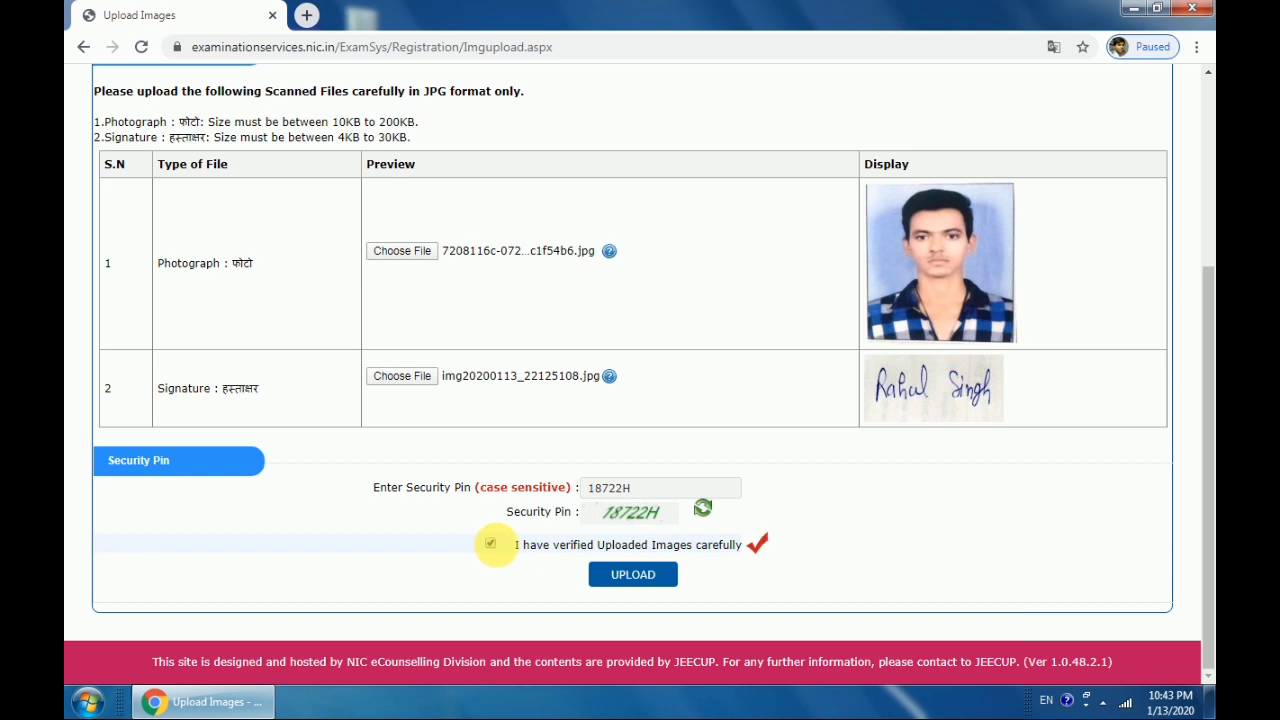
pyautogui.click(640, 575)
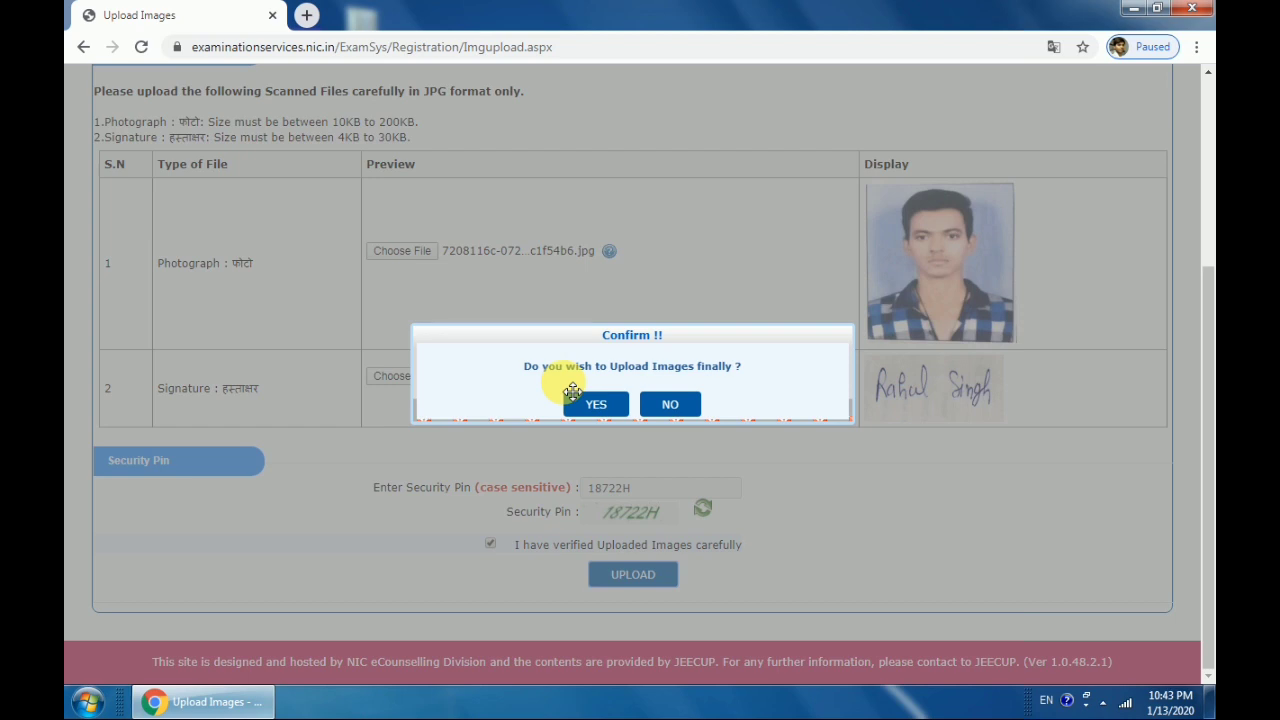
pyautogui.click(593, 405)
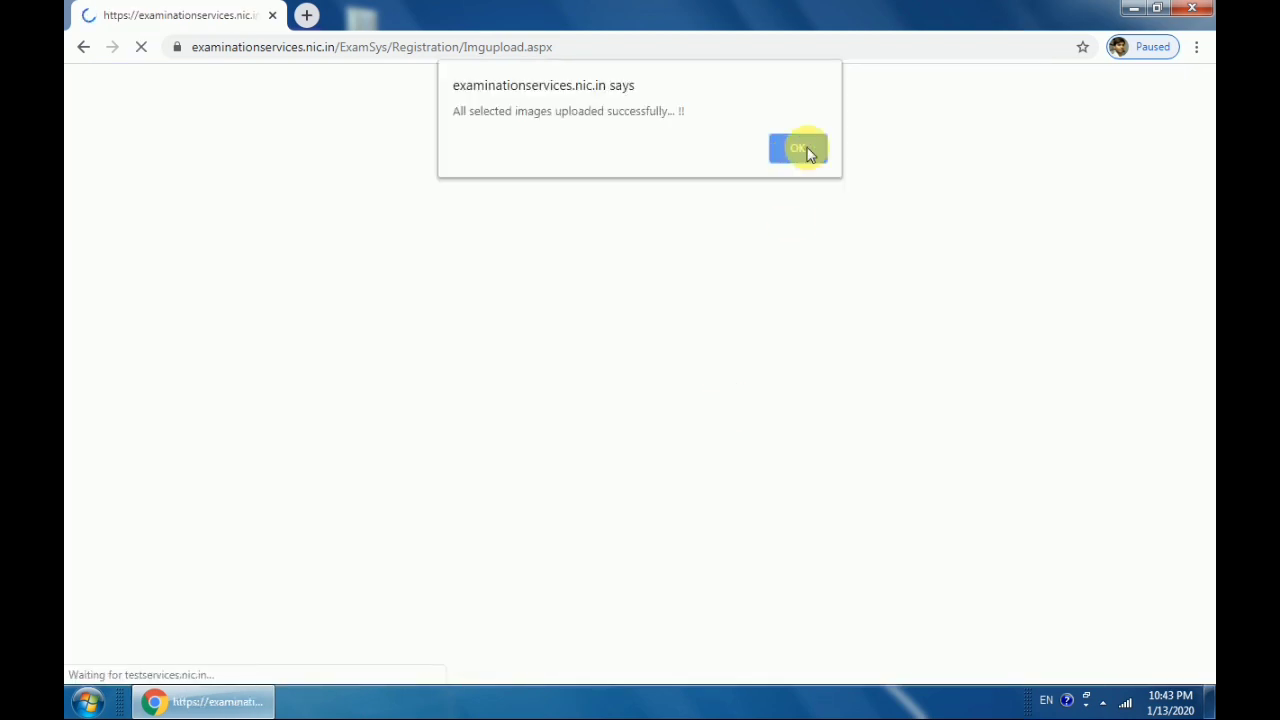
pyautogui.click(806, 149)
# Choose Online Payment for the 300/- examination fee and proceed to the payment page
pyautogui.scroll(-2, 750, 452)
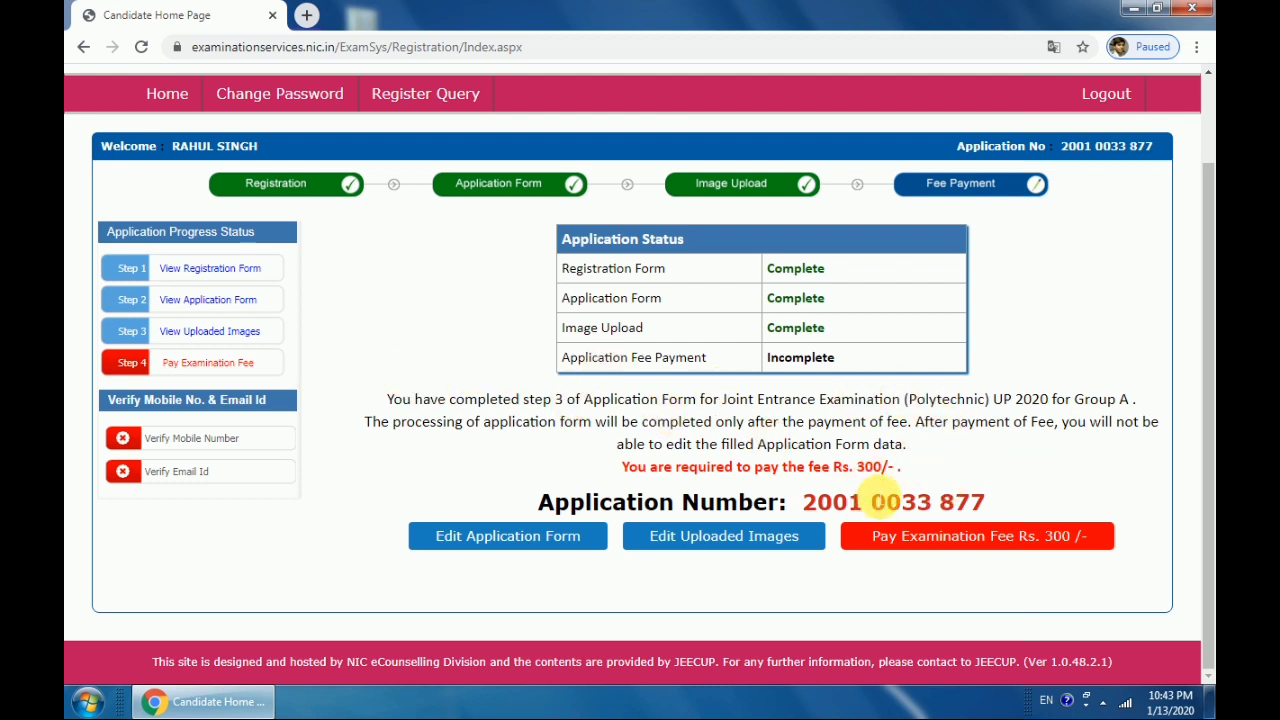
pyautogui.moveTo(890, 467); pyautogui.dragTo(857, 467)
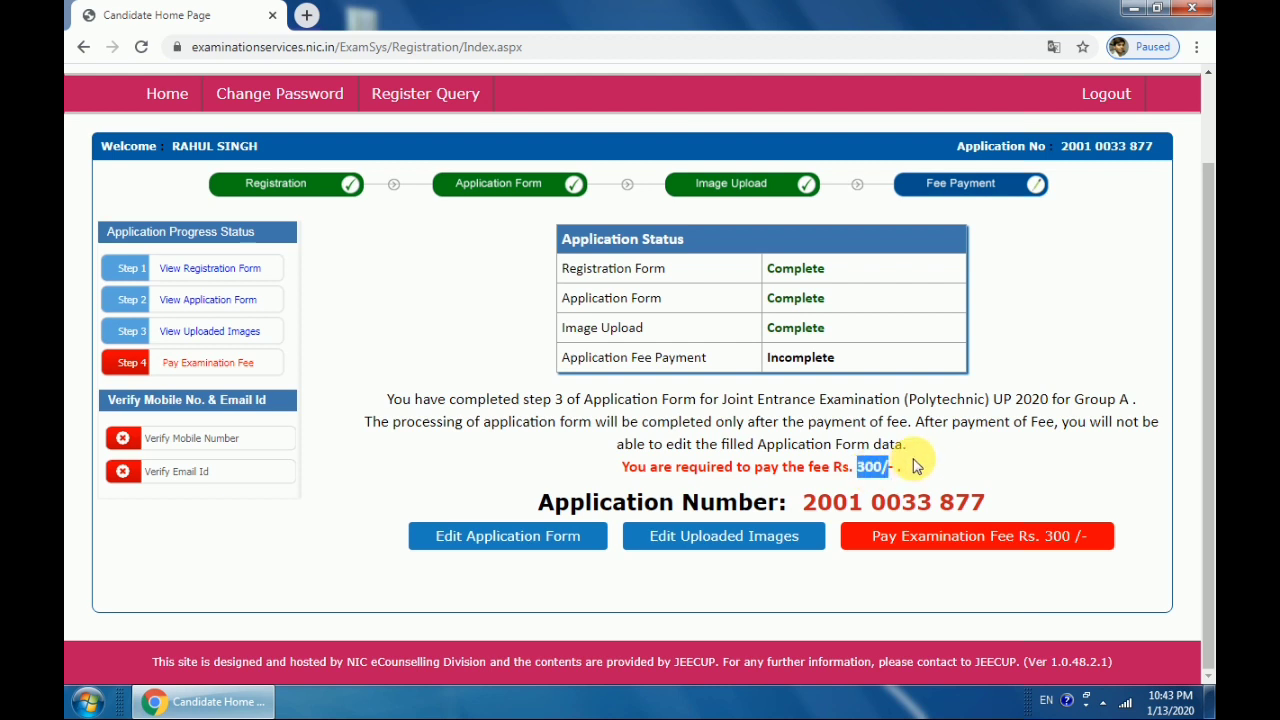
pyautogui.click(918, 465)
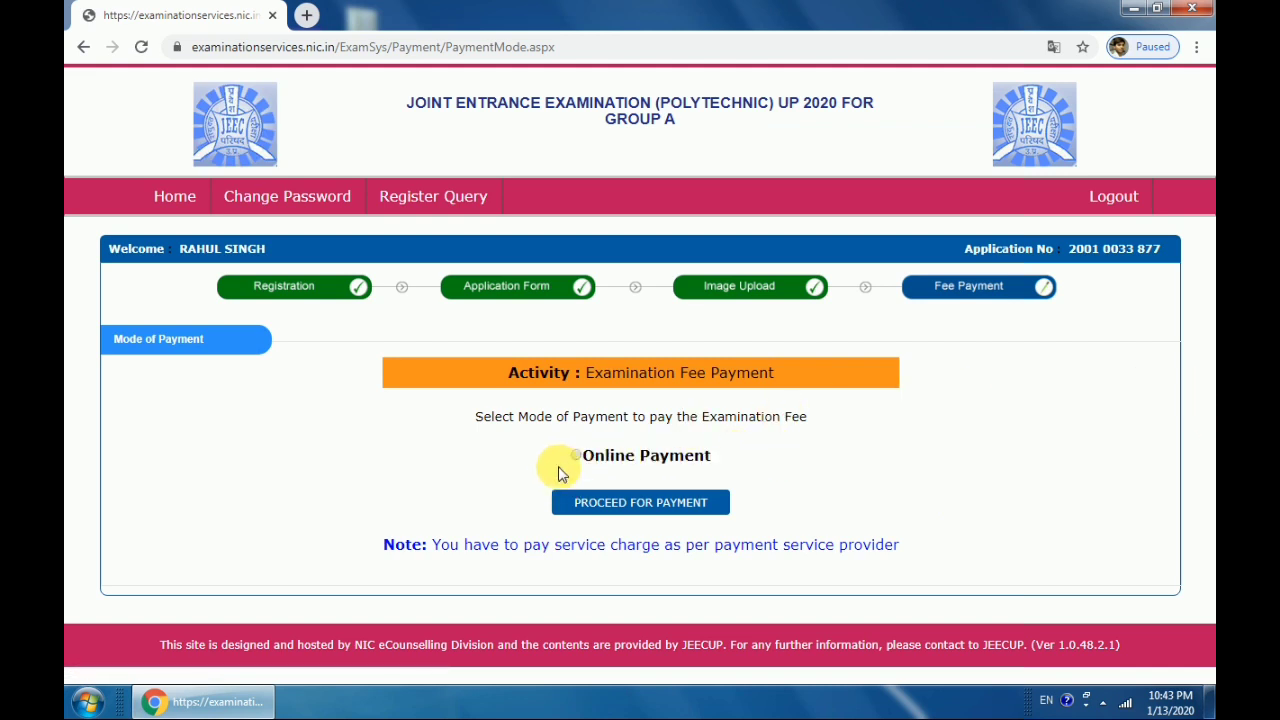
pyautogui.click(576, 456)
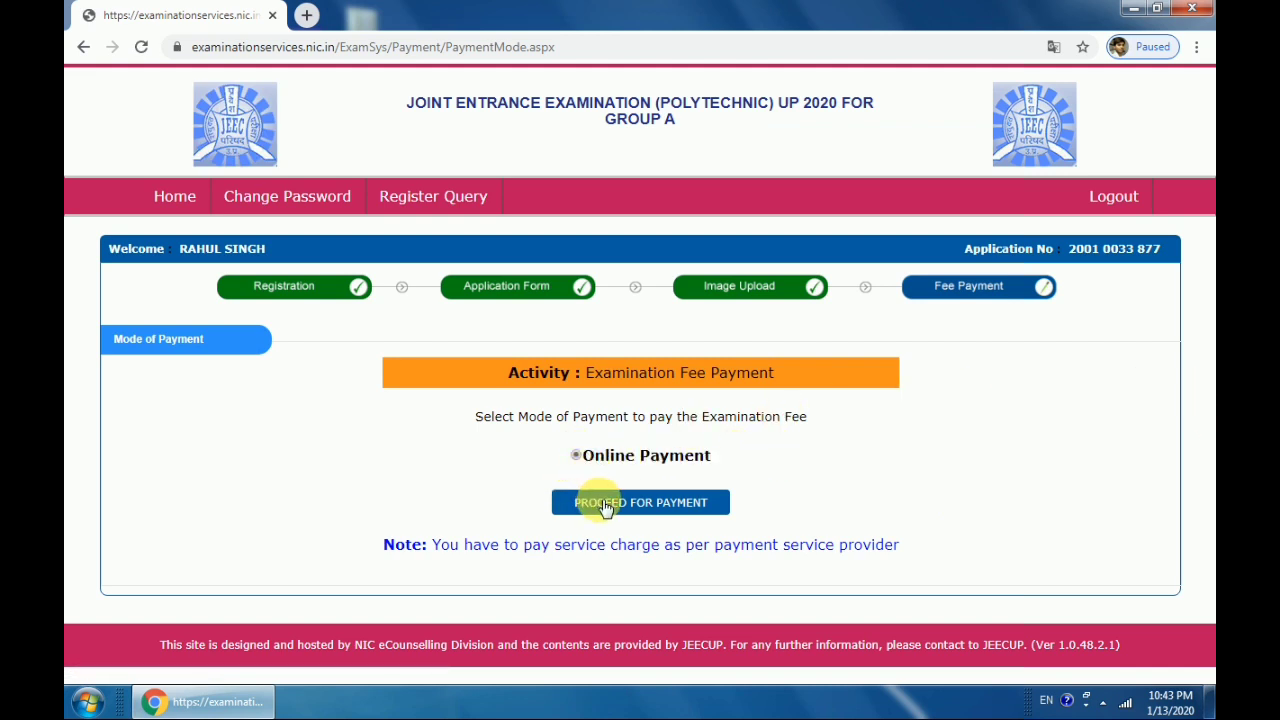
pyautogui.click(603, 506)
pyautogui.click(718, 141)
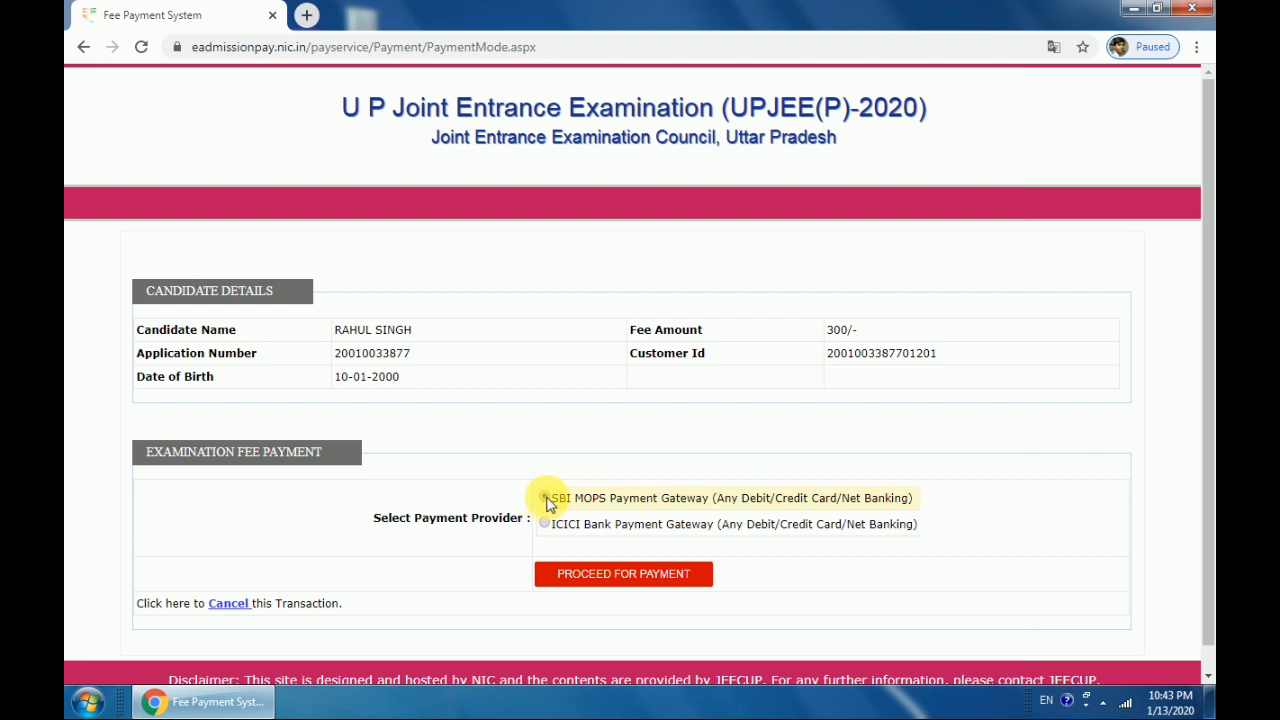
# Pay through the SBI MOPS gateway using the State Bank debit card option
pyautogui.click(544, 497)
pyautogui.click(568, 580)
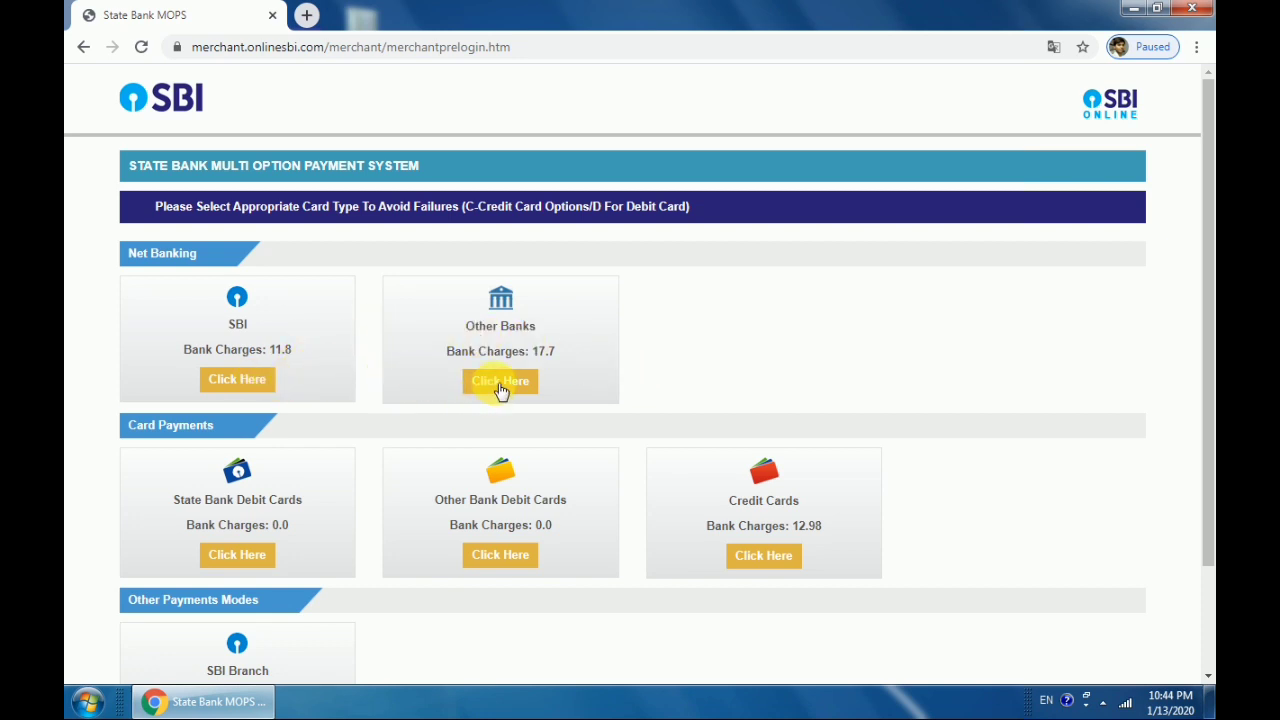
pyautogui.click(248, 557)
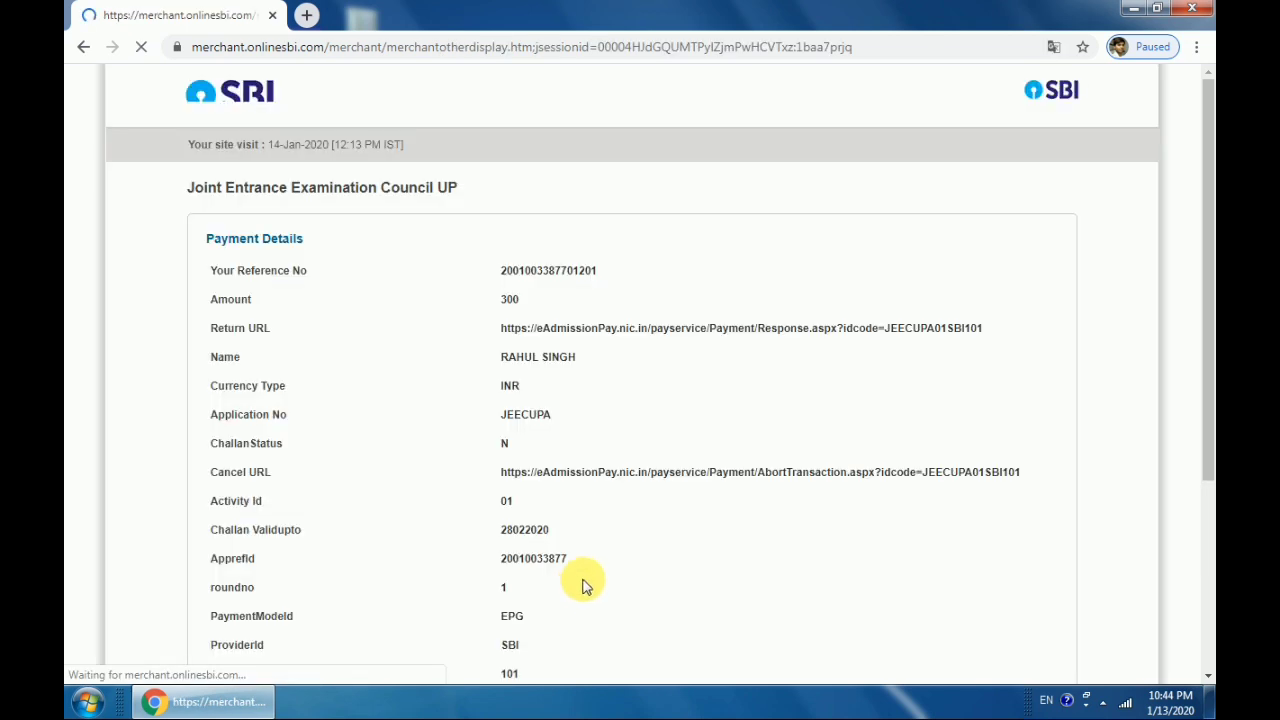
# Confirm the Rs 300 payment details on both confirmation screens
pyautogui.scroll(-3, 590, 560)
pyautogui.click(587, 487)
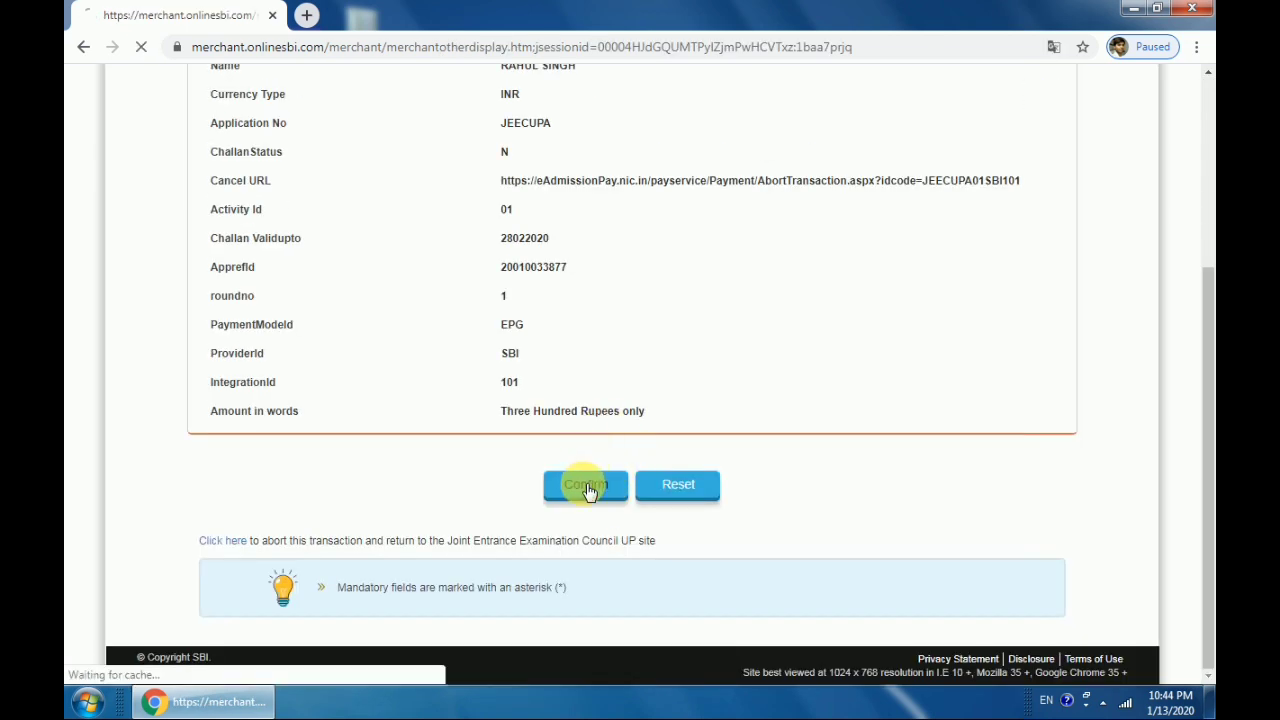
pyautogui.scroll(-2, 583, 428)
pyautogui.scroll(-2, 583, 428)
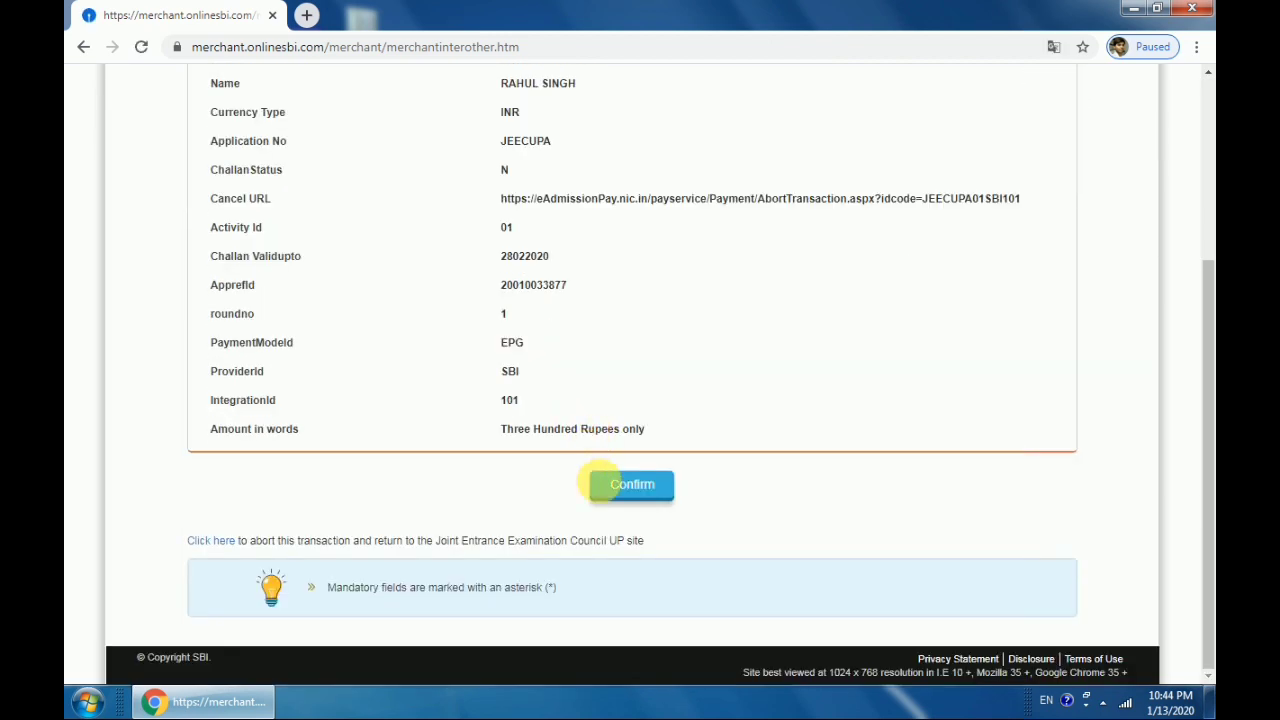
pyautogui.click(617, 482)
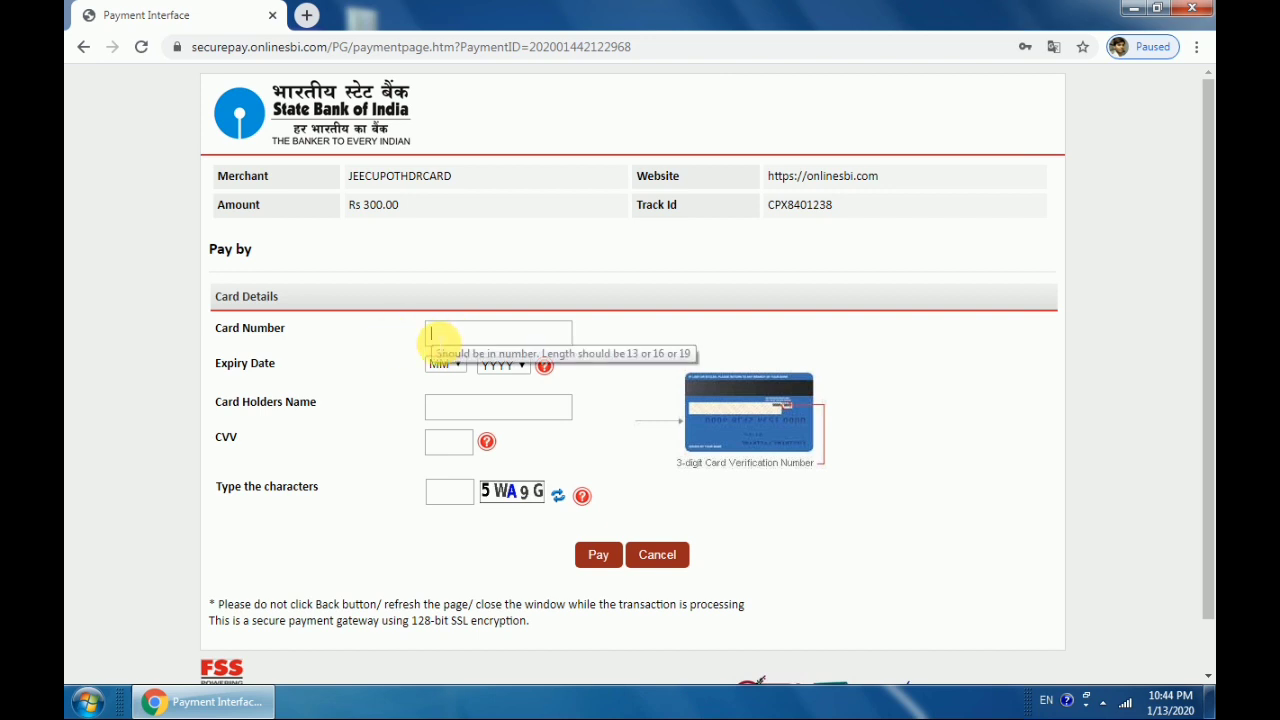
pyautogui.click(447, 336)
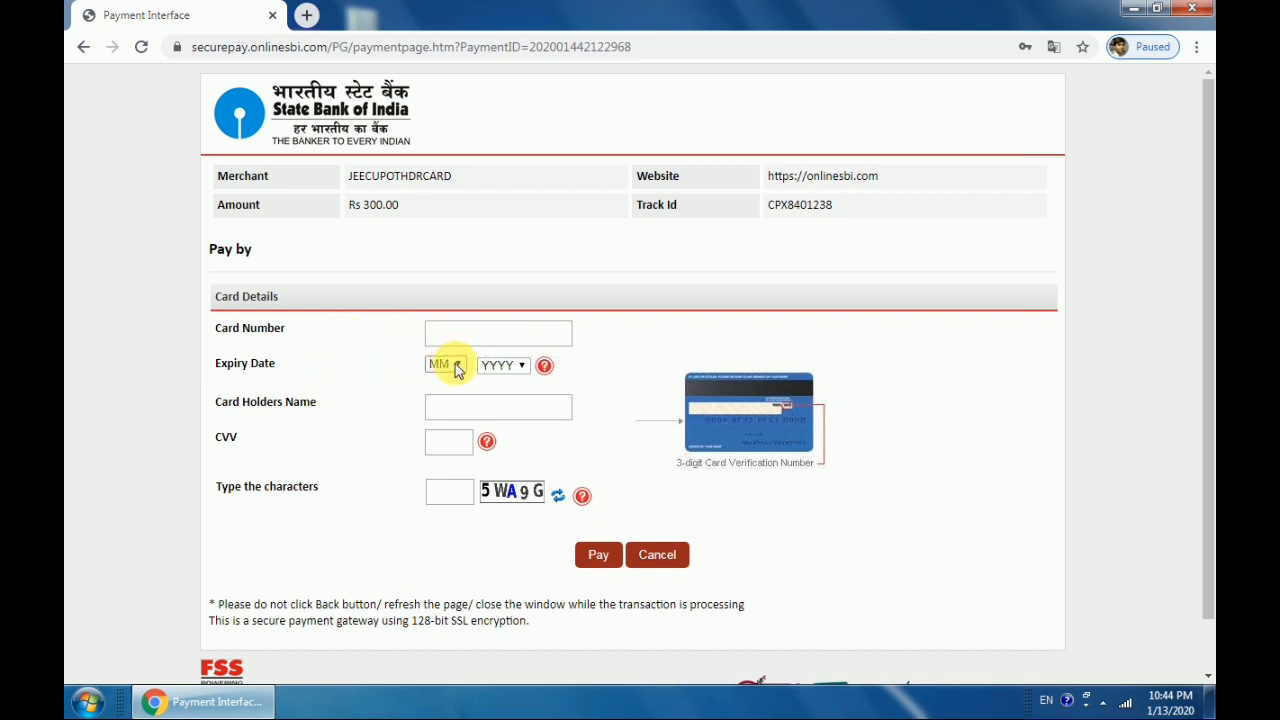
pyautogui.click(468, 410)
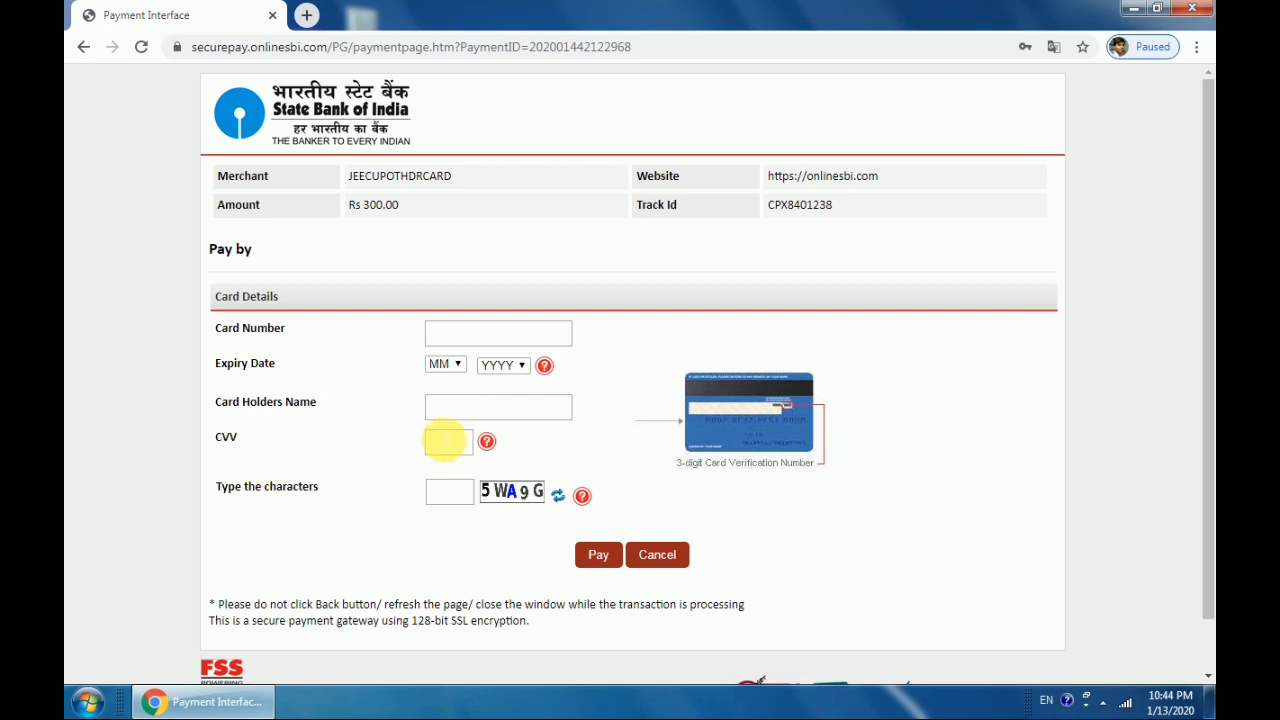
pyautogui.click(445, 450)
pyautogui.click(617, 435)
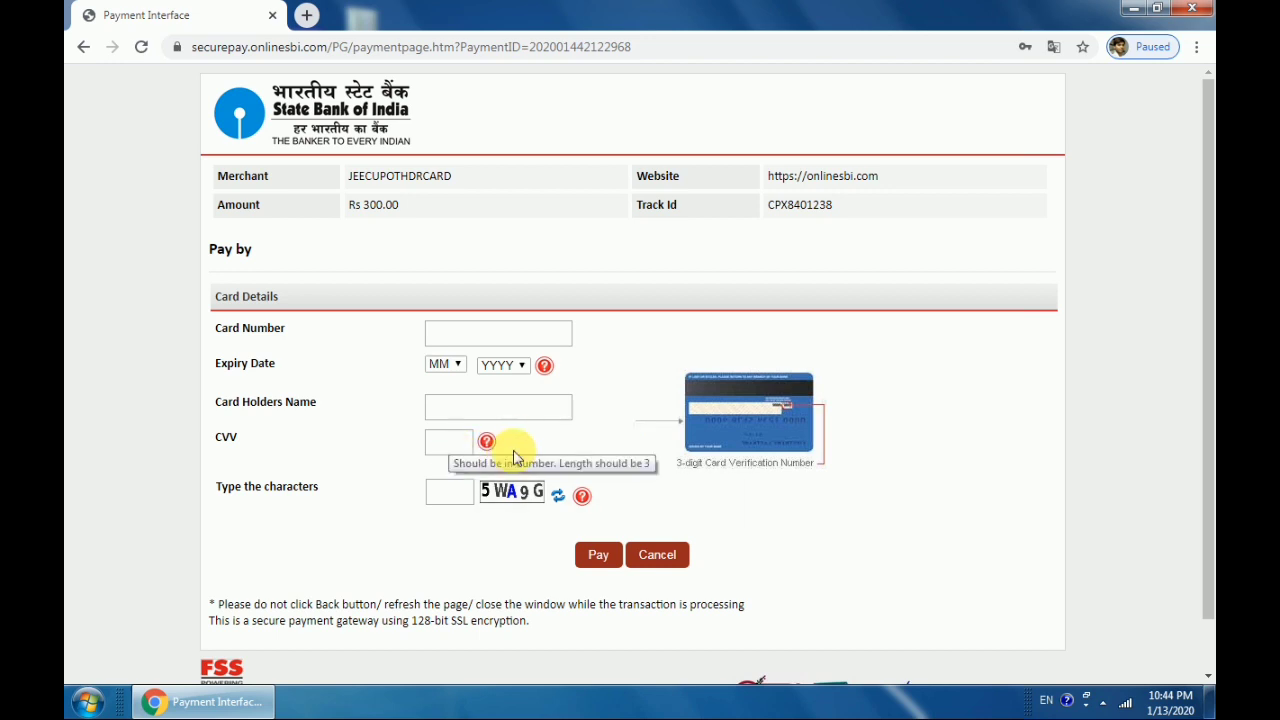
pyautogui.click(430, 491)
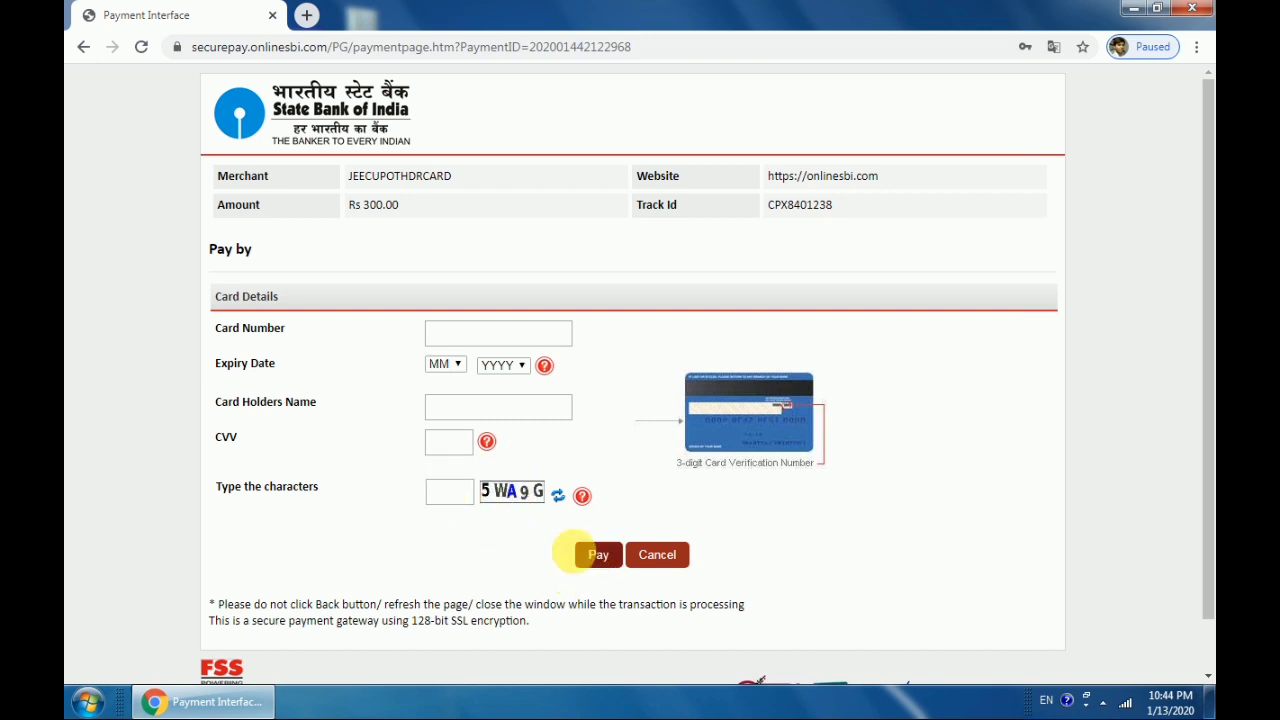